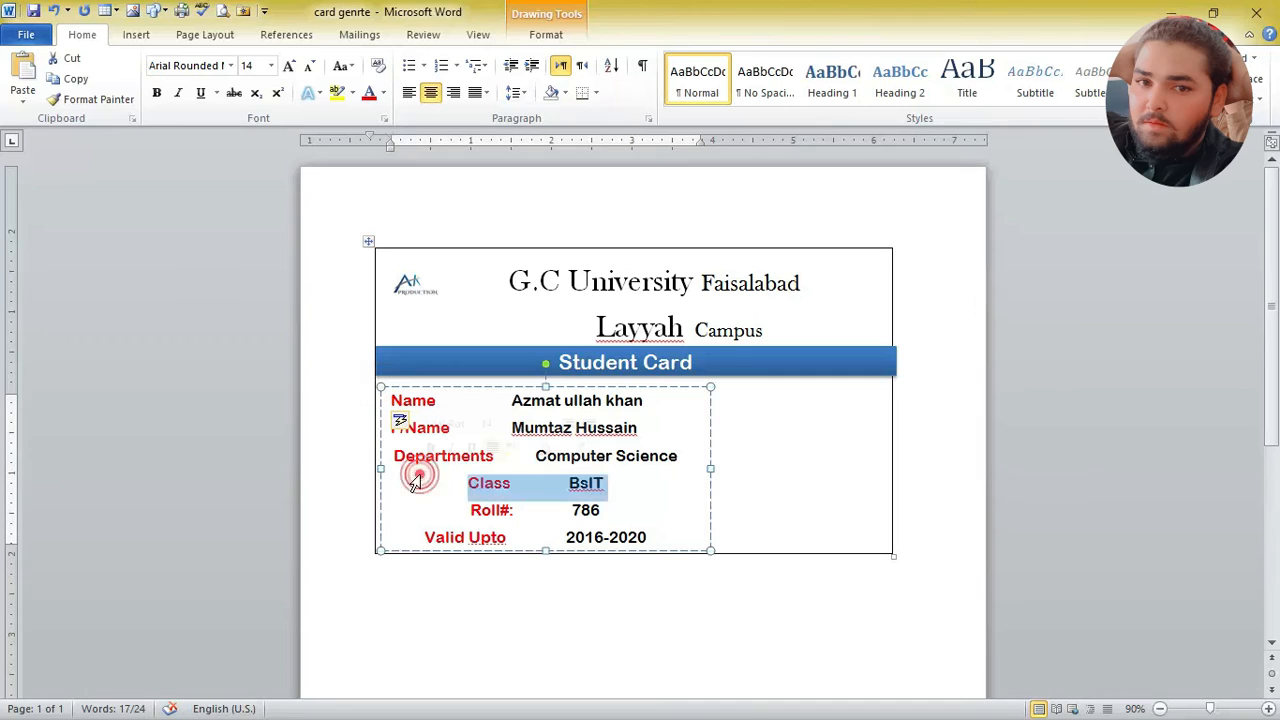
Step: Left-align the Class and Departments lines in the student details box and indent each to line up with the Name line
triple_click(457, 490)
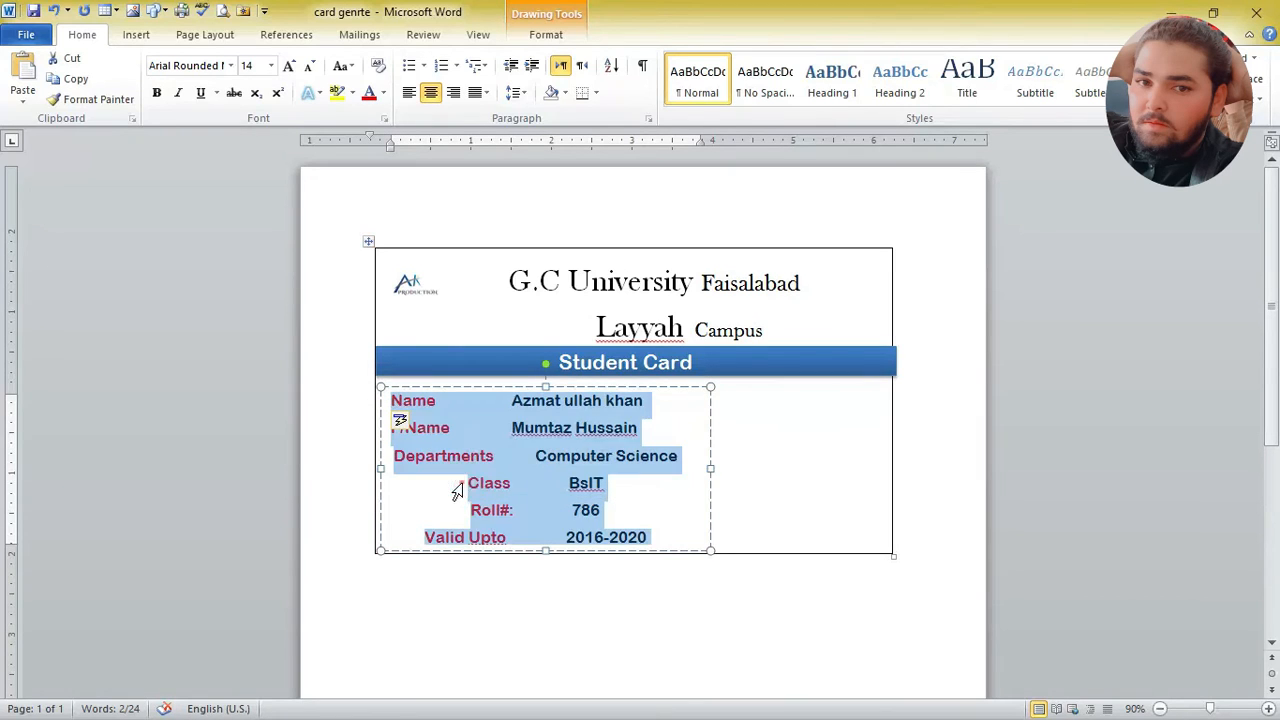
click(457, 490)
click(507, 508)
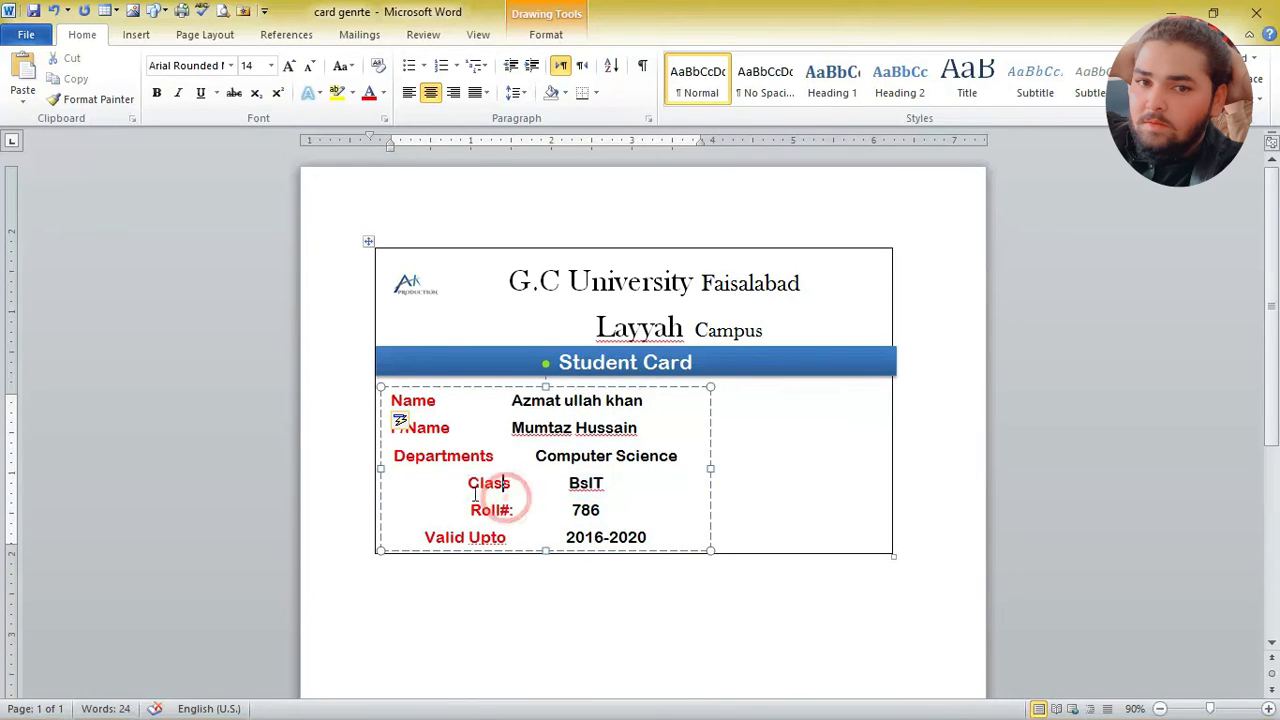
click(467, 483)
key(BackSpace)
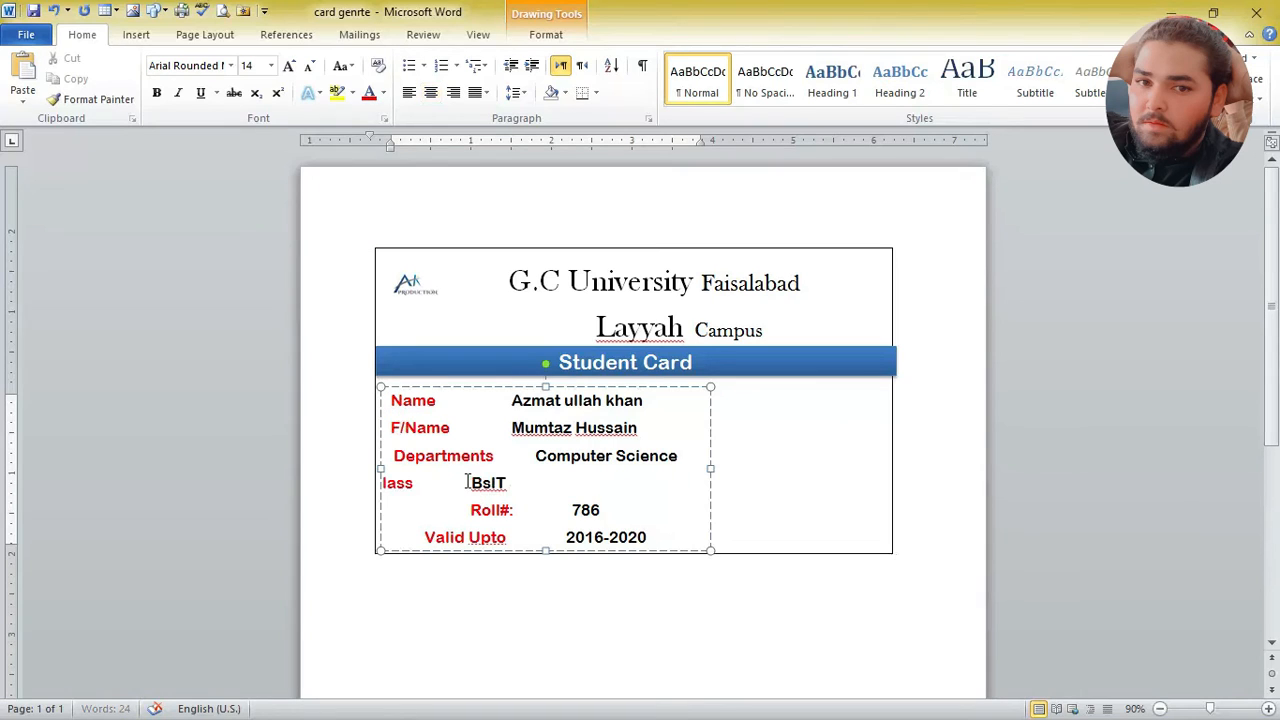
key(Tab)
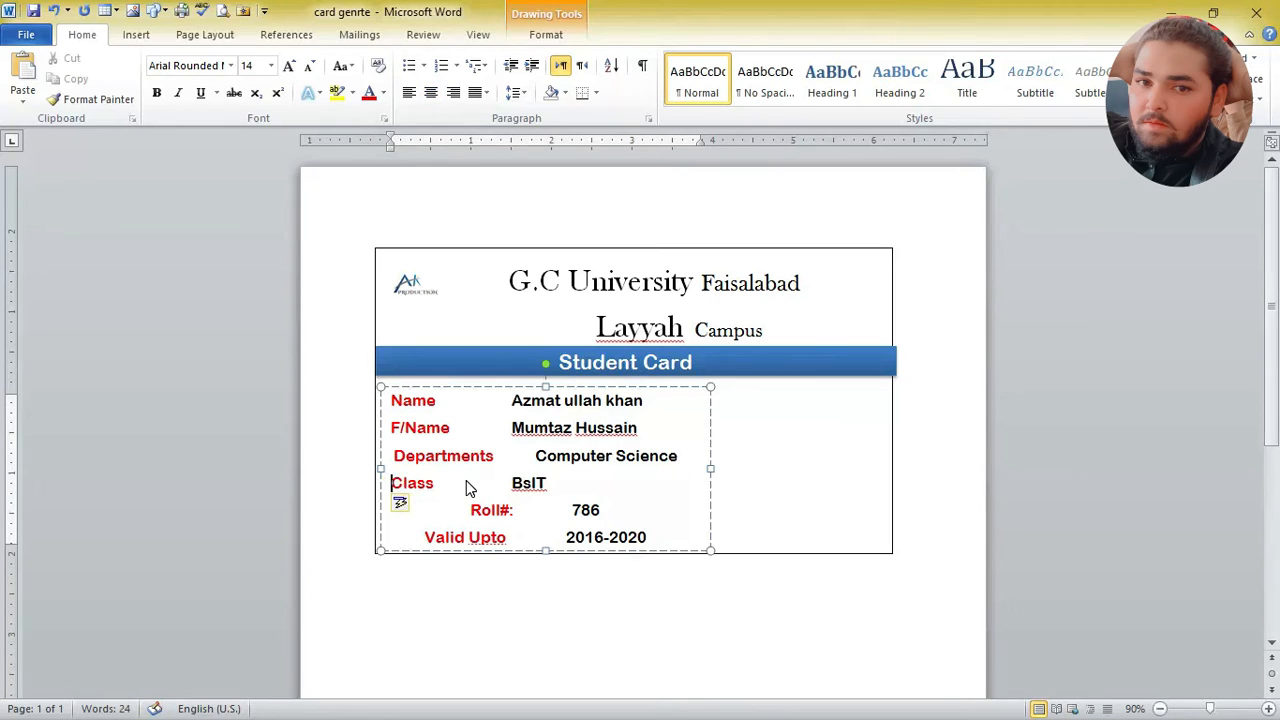
click(393, 455)
key(BackSpace)
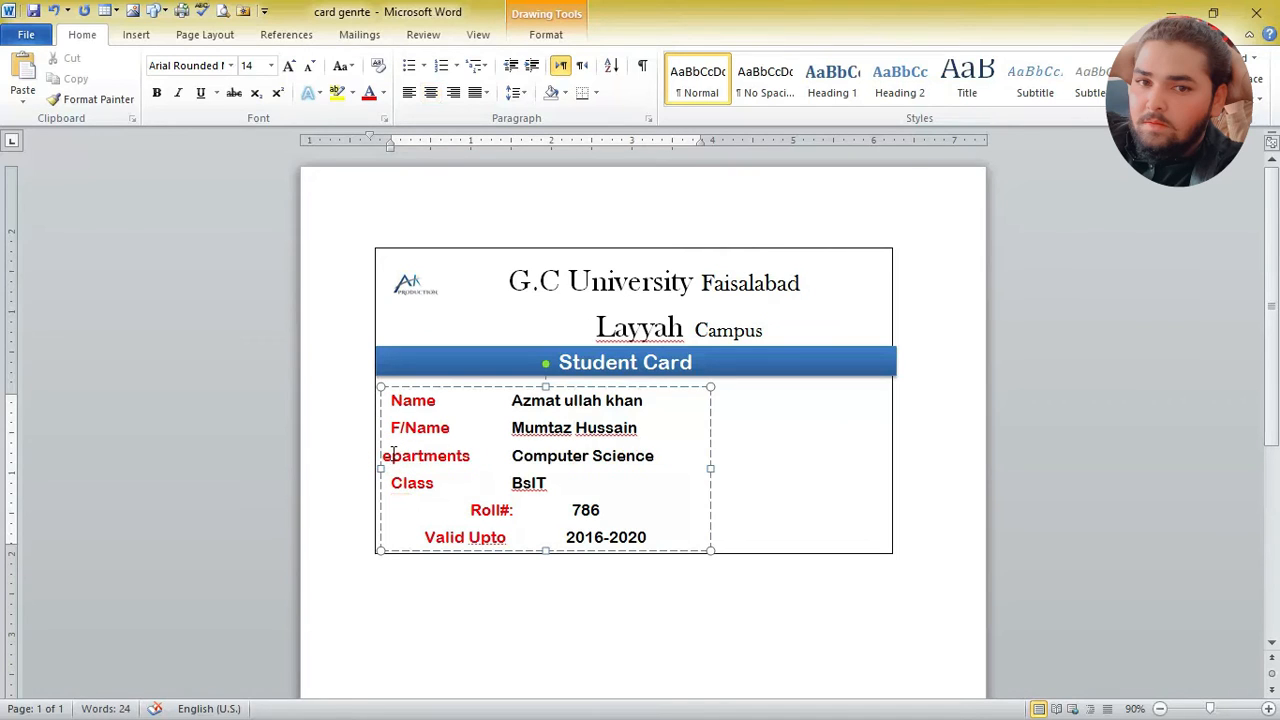
key(Tab)
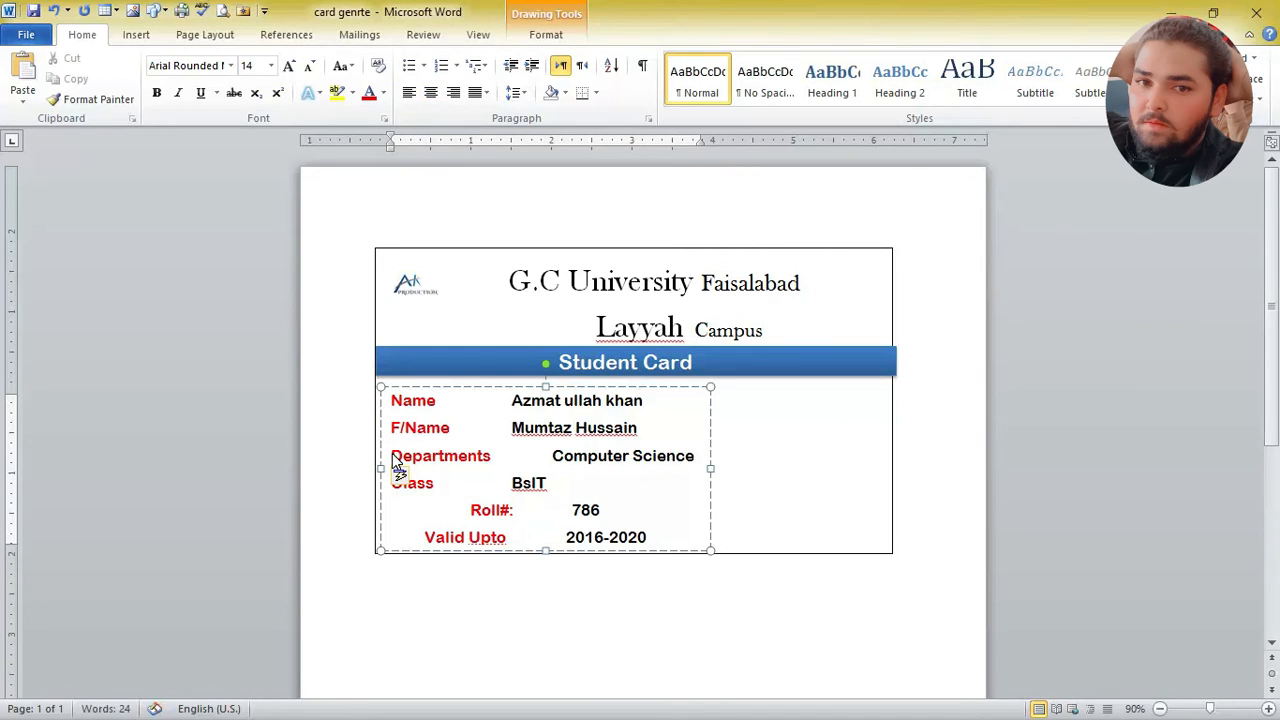
Step: Left-align the Roll# and Valid Upto lines and indent each to line up with the lines above
click(470, 510)
key(BackSpace)
key(Tab)
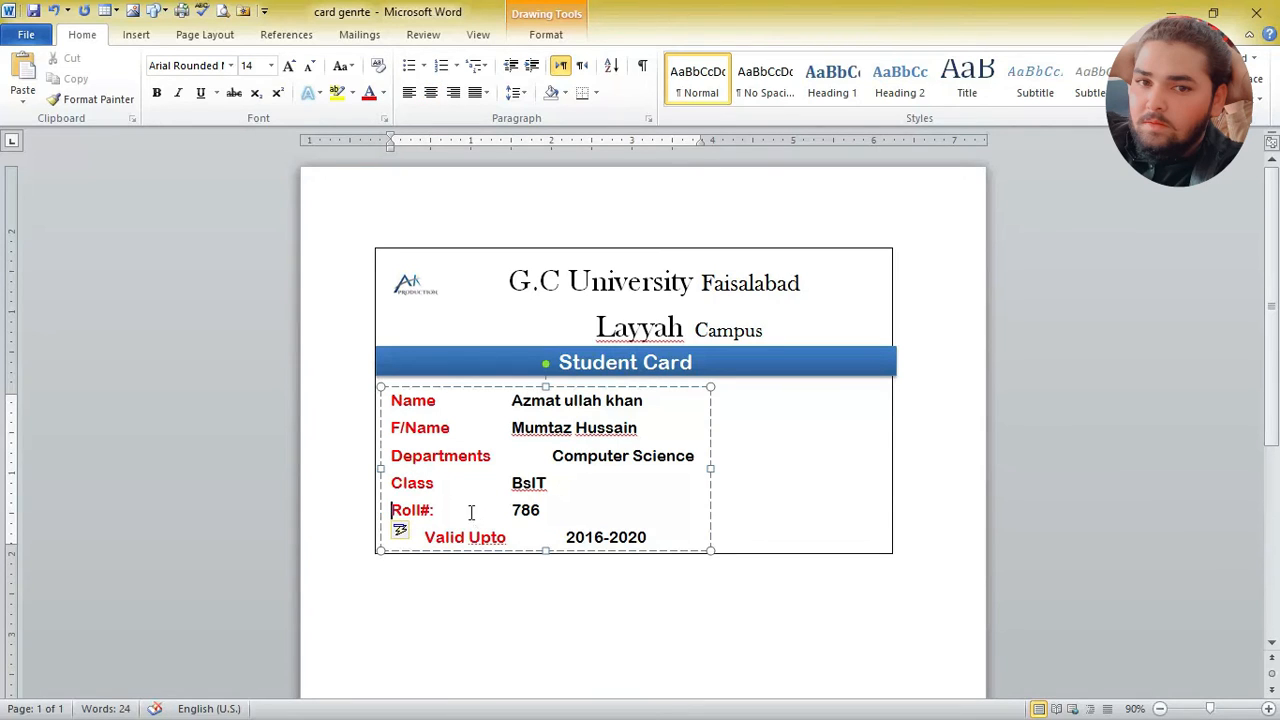
click(425, 538)
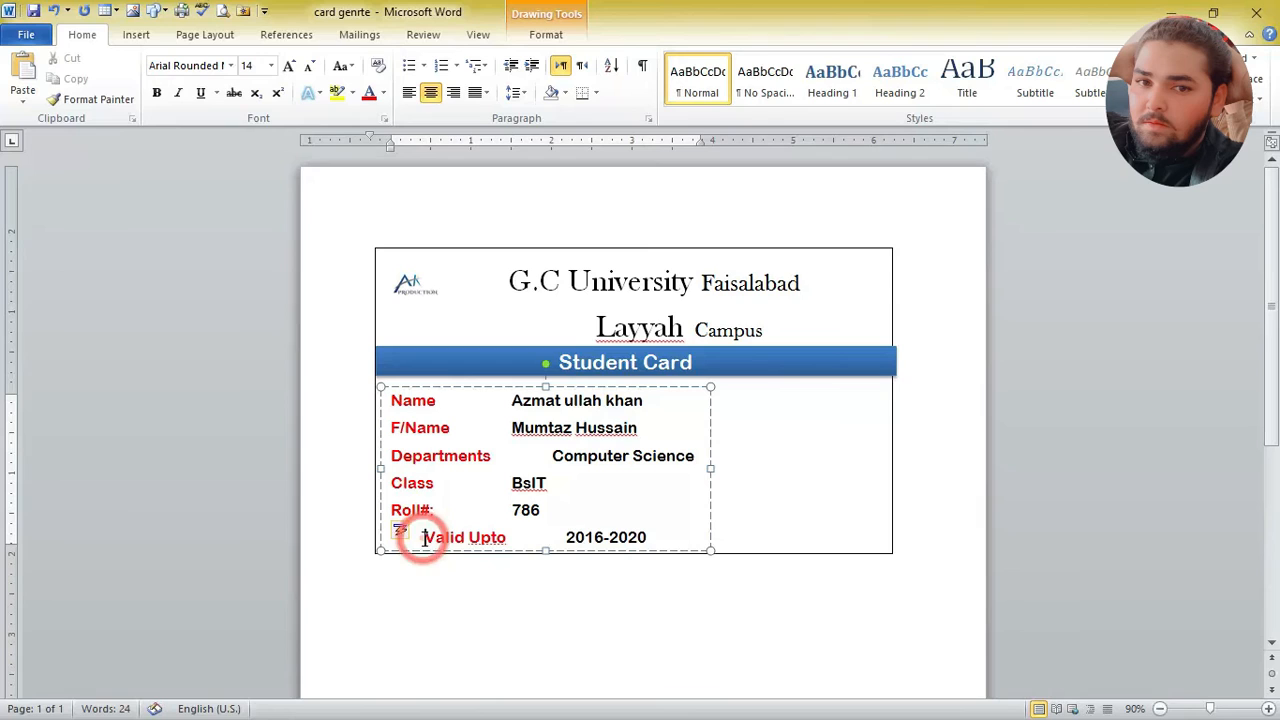
key(BackSpace)
key(Tab)
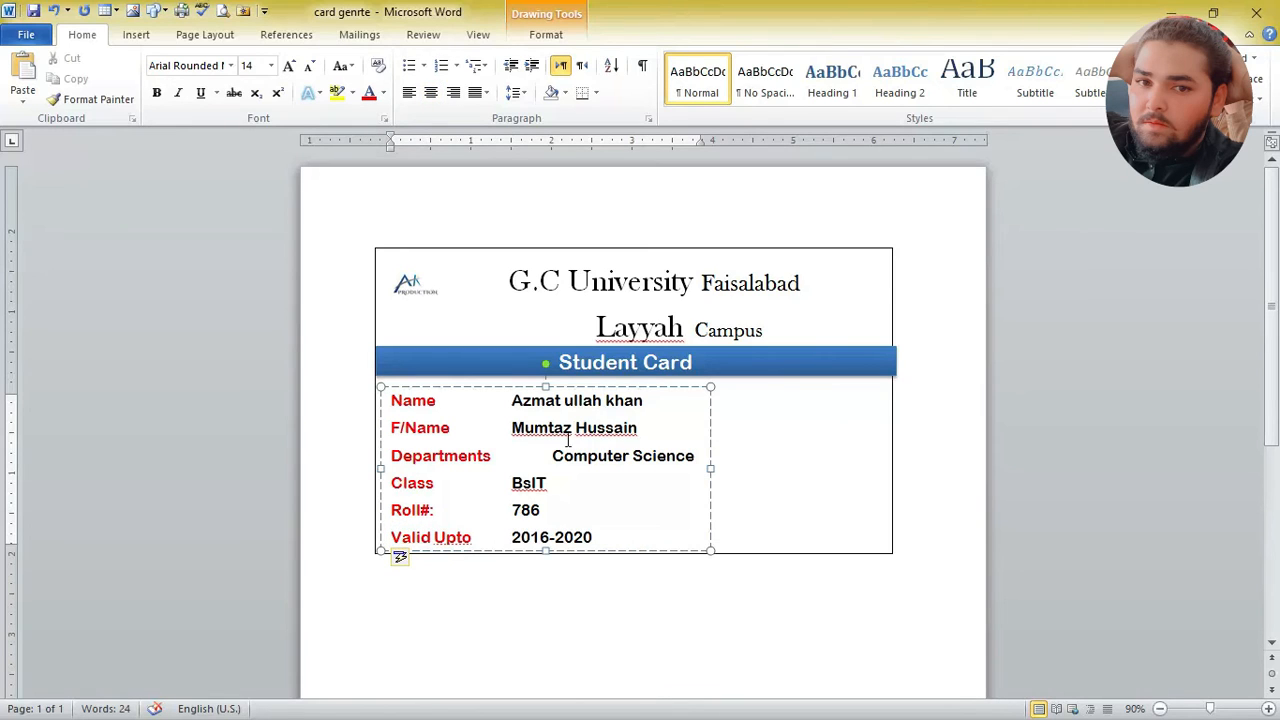
Step: Remove the extra tab before Computer Science so it lines up with the other values, and leave the text box
click(553, 456)
key(BackSpace)
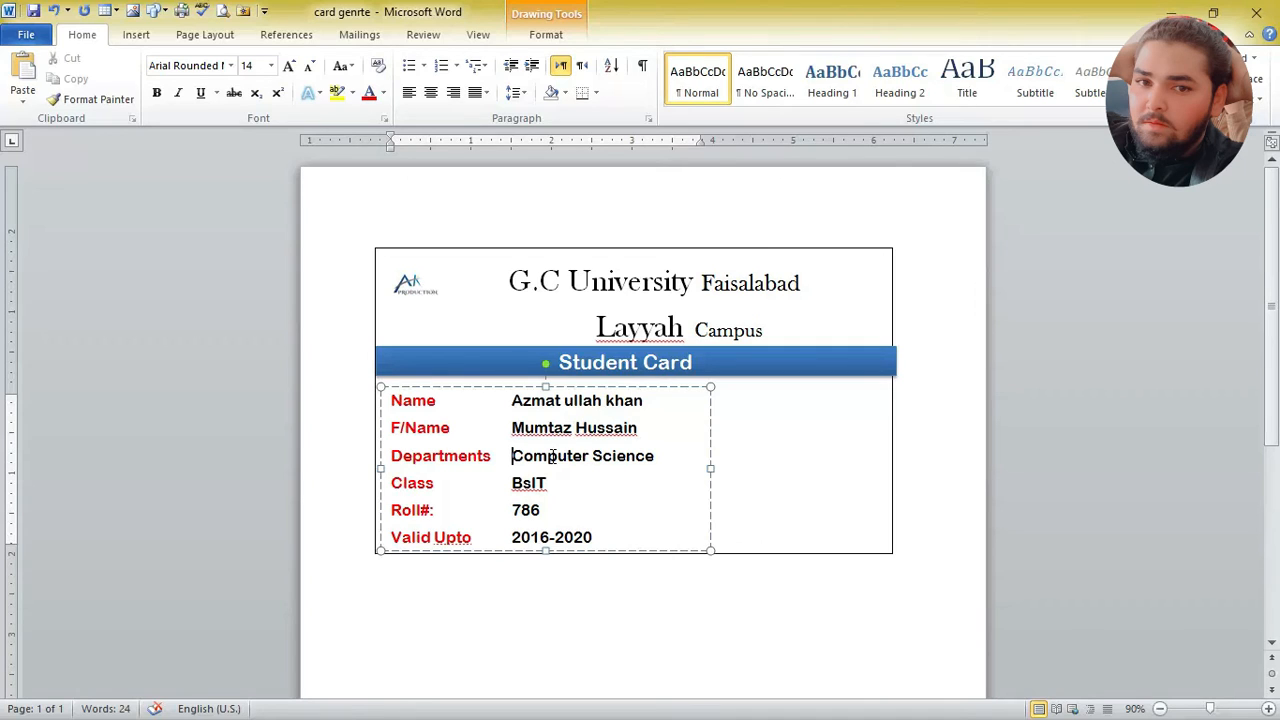
click(813, 431)
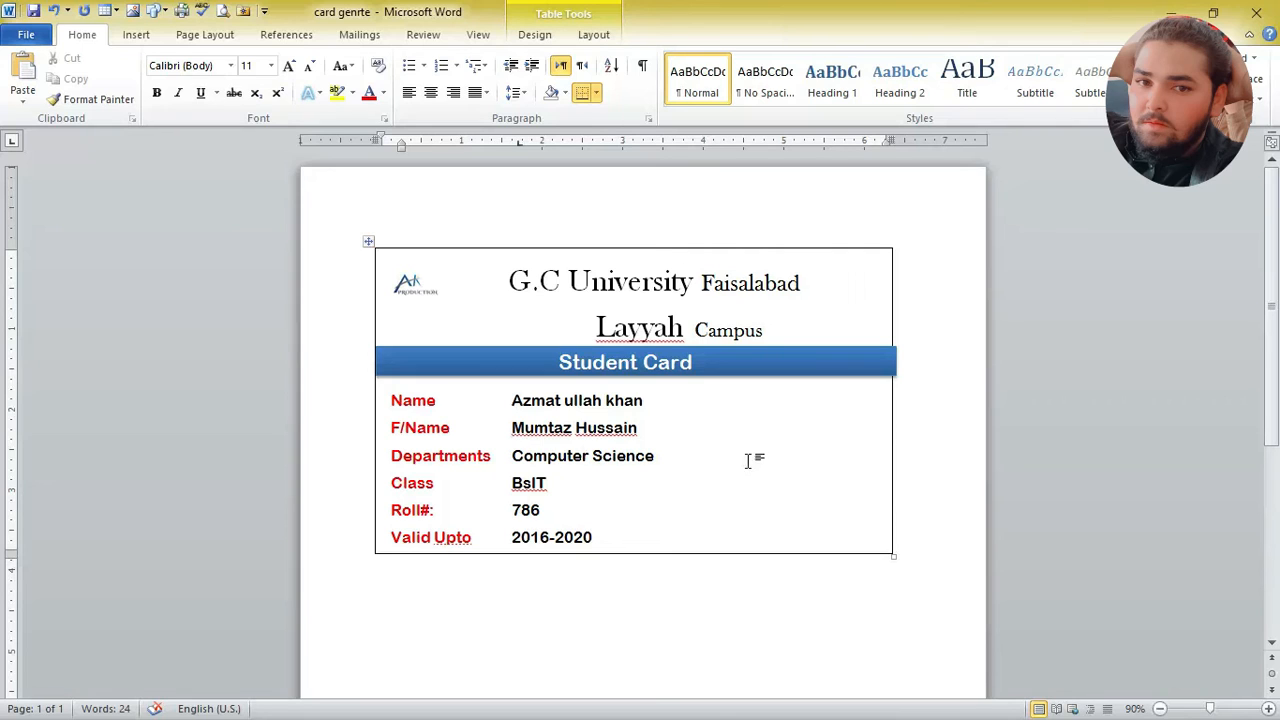
click(136, 36)
click(197, 75)
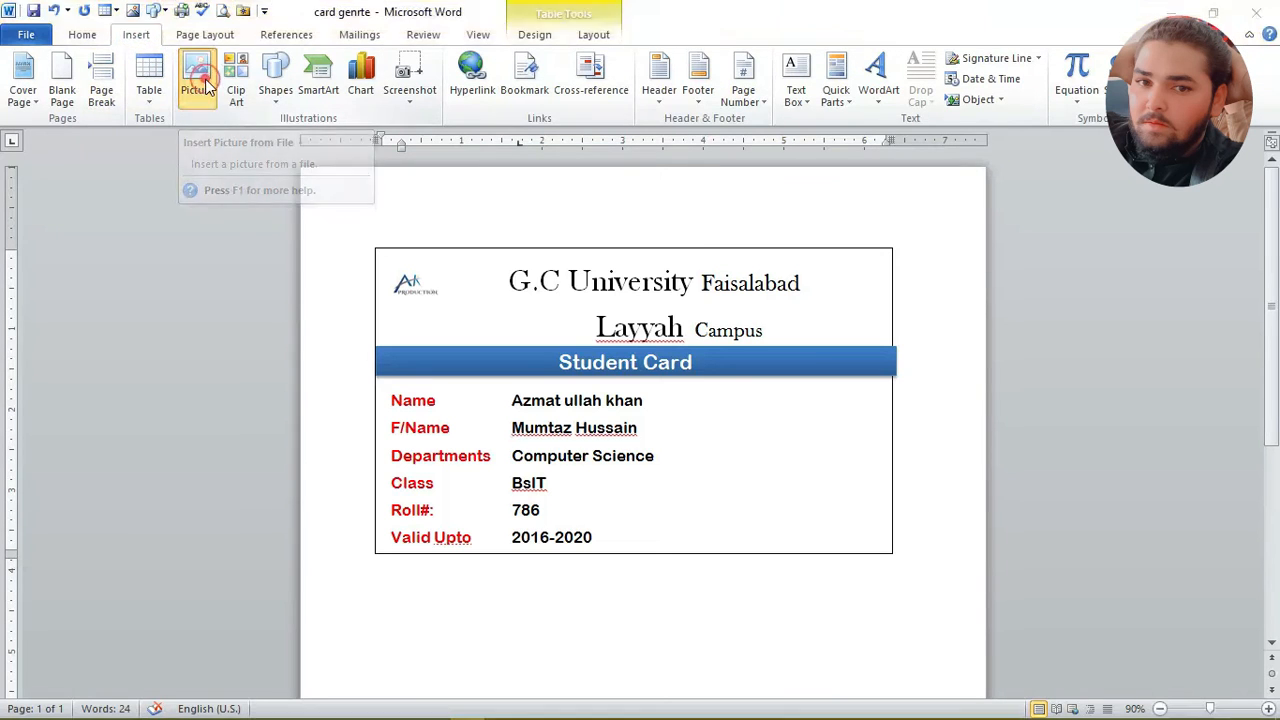
click(98, 409)
click(893, 446)
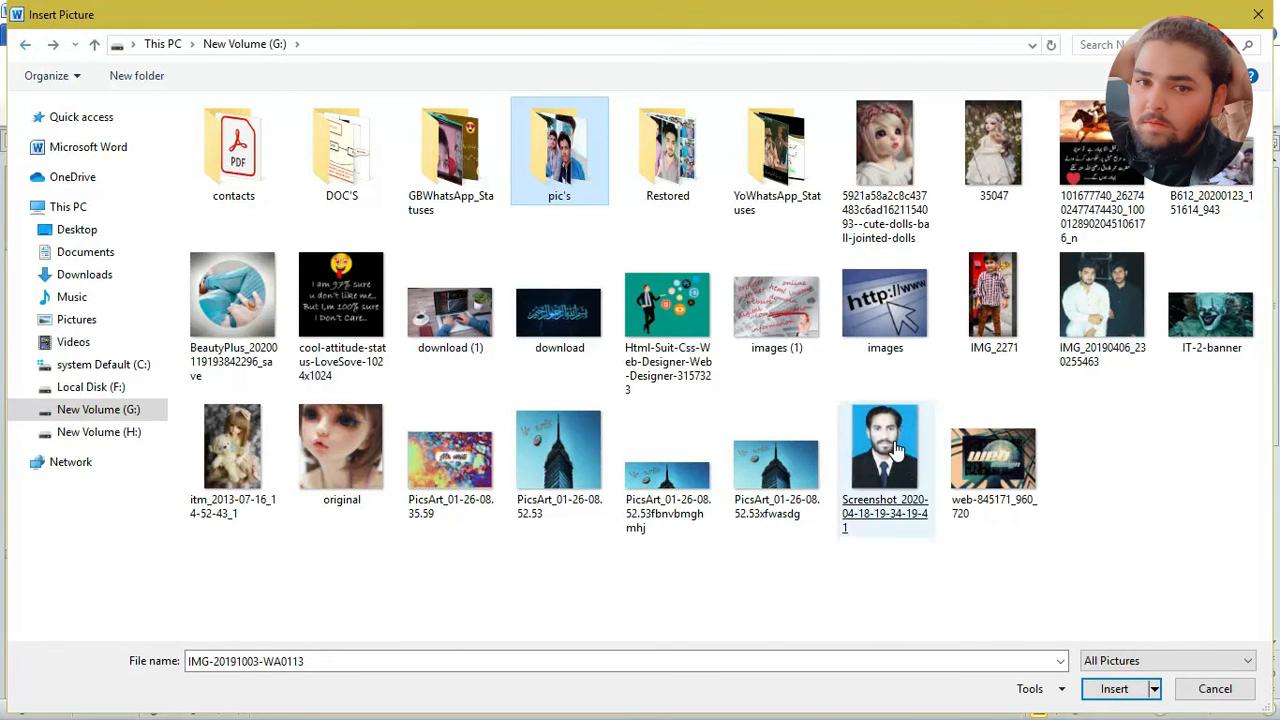
double_click(893, 446)
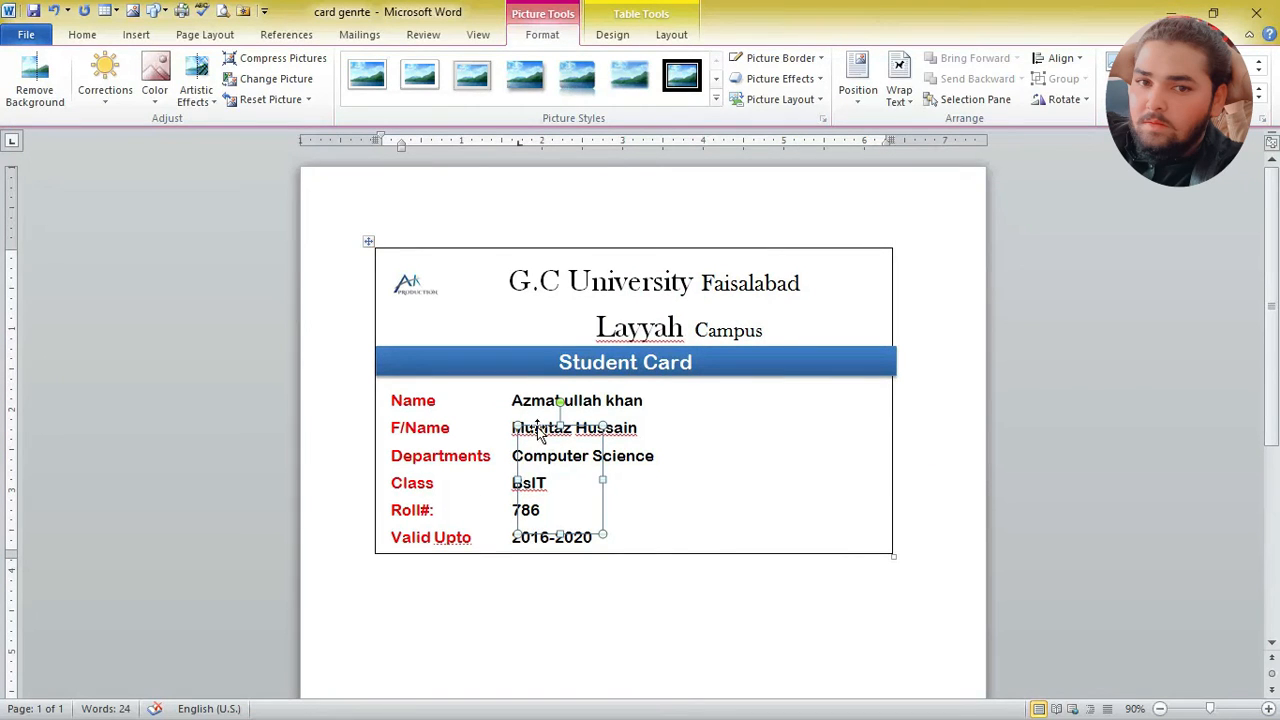
Step: Change the portrait's text wrapping to Behind Text so it can be placed freely on the card
drag(538, 428, 764, 415)
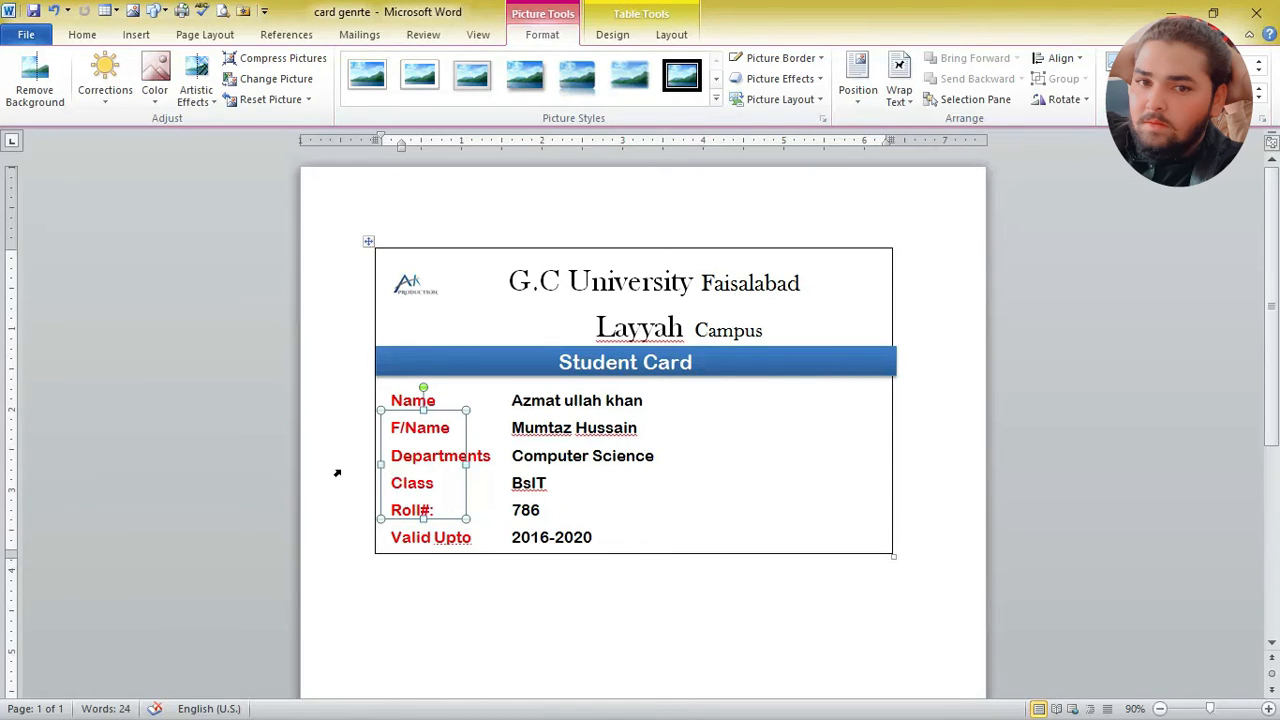
click(413, 414)
right_click(414, 413)
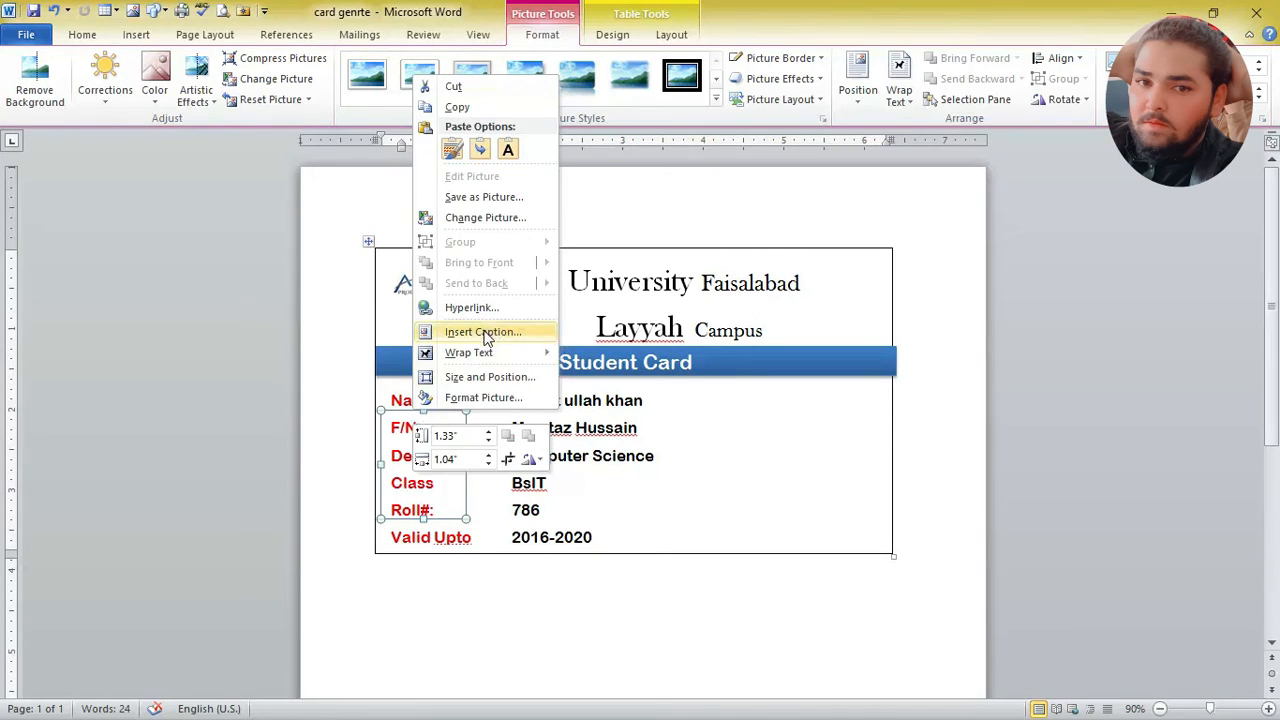
mouse_move(486, 353)
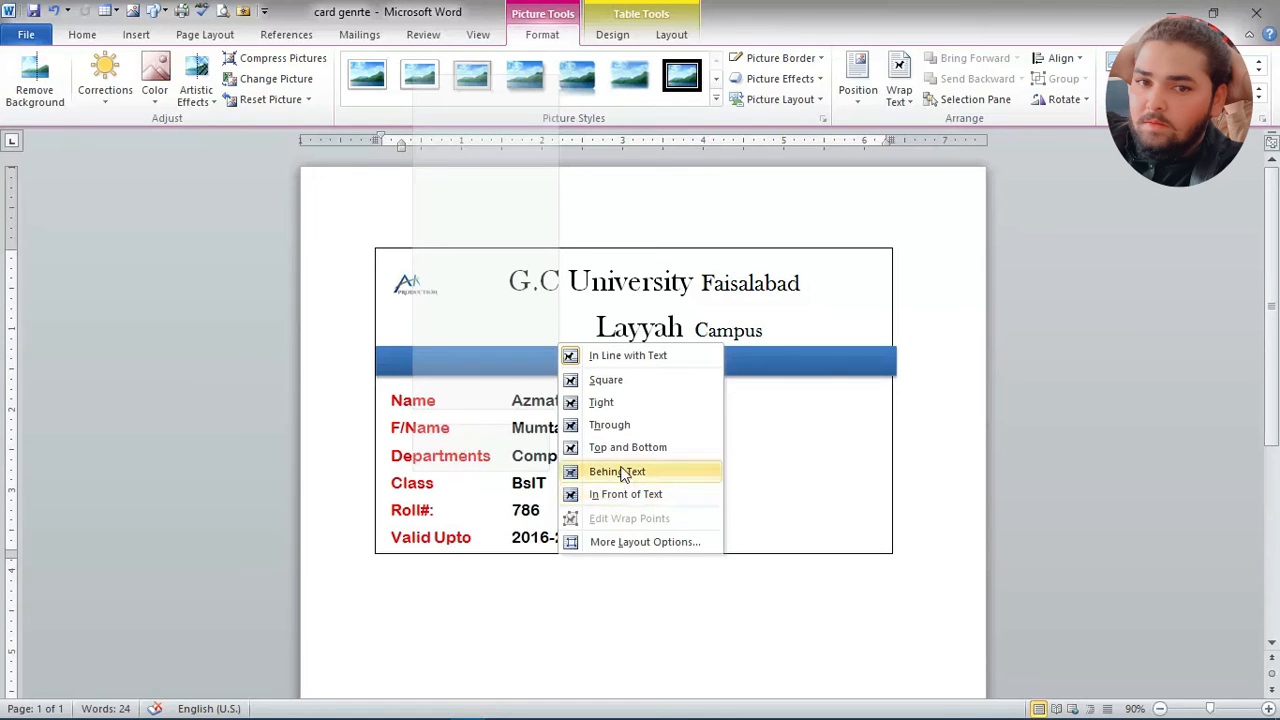
click(602, 380)
Step: Move the portrait to the empty area beside the student details and enlarge it to nearly fill the height below the banner
drag(423, 425, 779, 427)
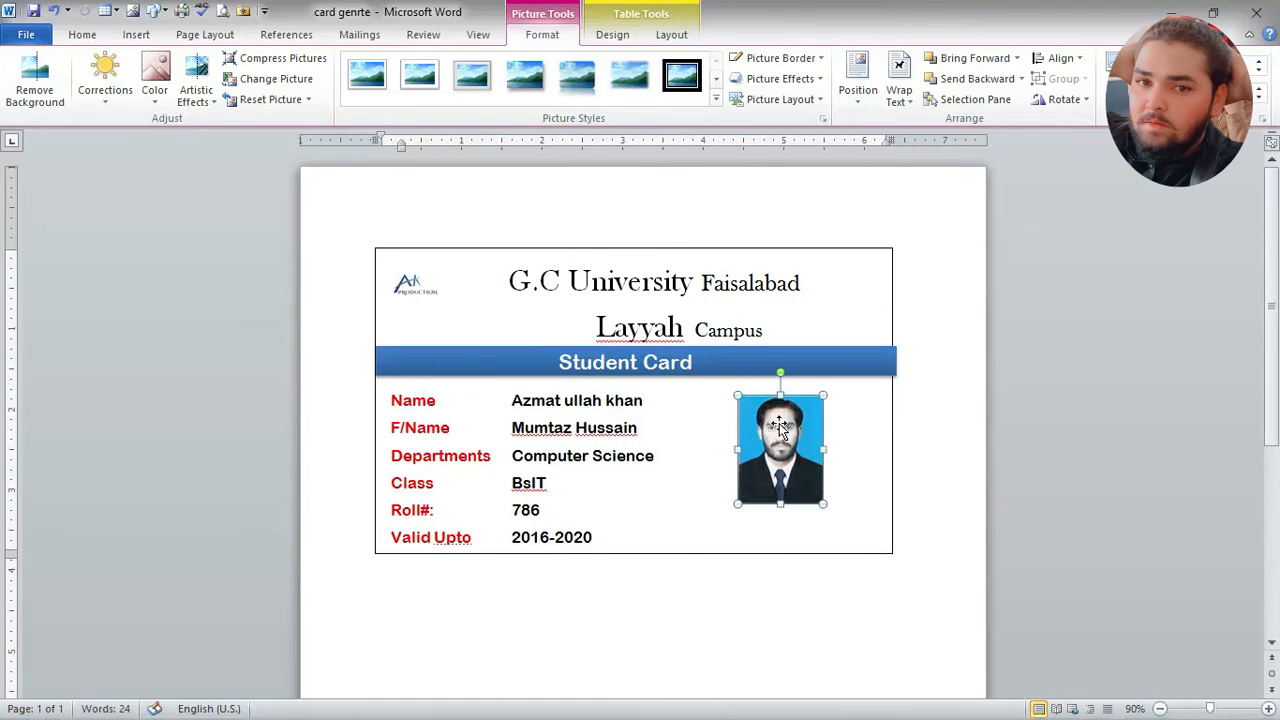
drag(822, 505, 862, 550)
mouse_move(835, 501)
mouse_down()
mouse_move(837, 486)
mouse_move(818, 490)
mouse_up()
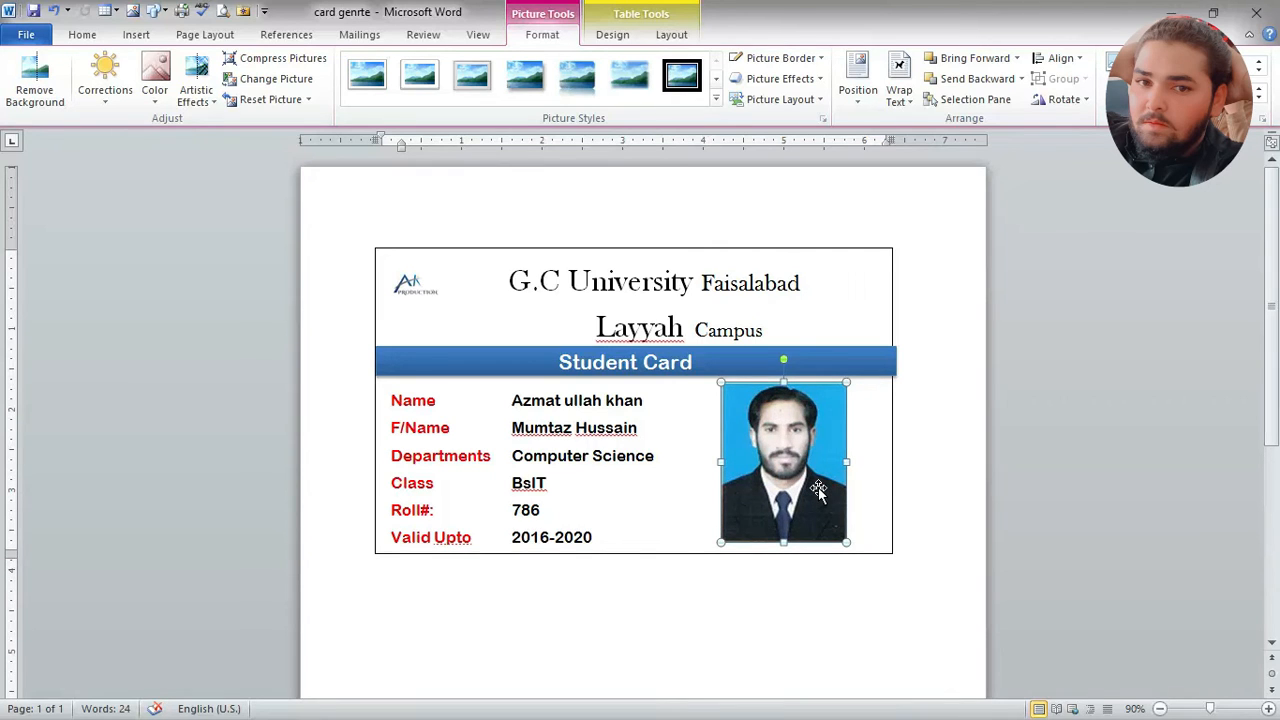
Step: Narrow the card's table by moving its right border inward, closer to the portrait
click(890, 468)
click(890, 466)
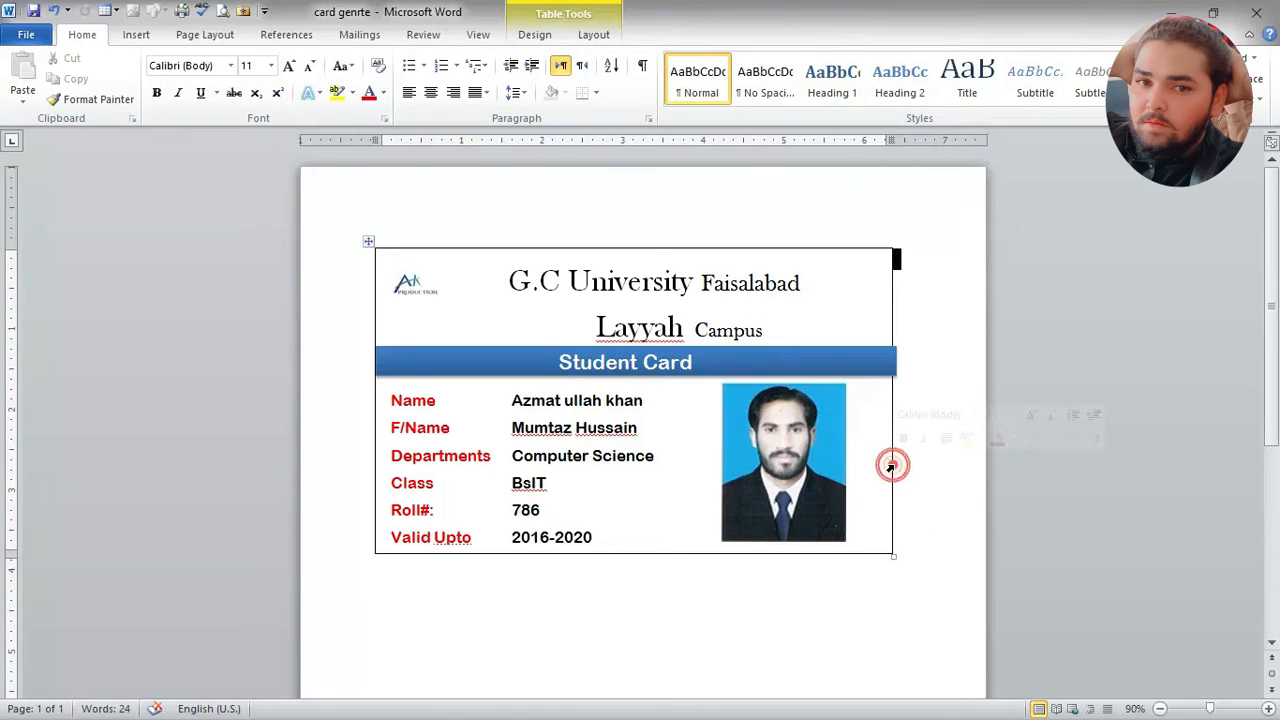
drag(891, 462, 869, 462)
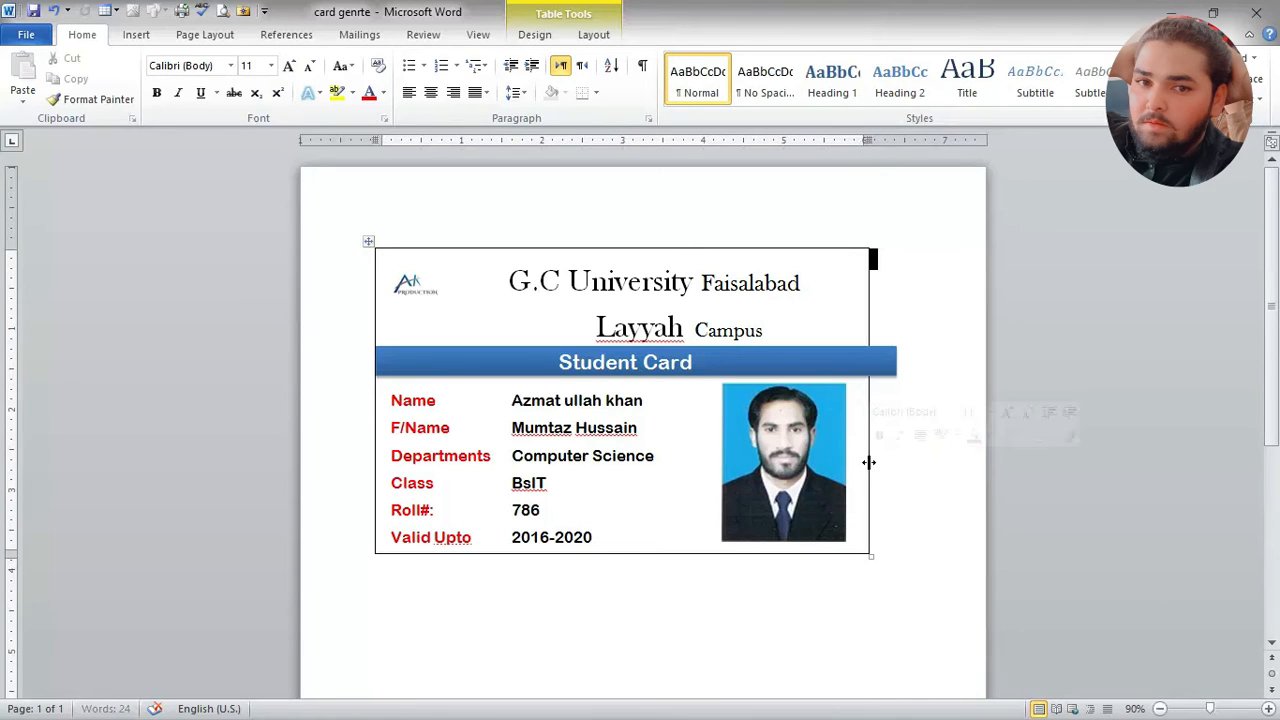
Step: Shorten the blue Student Card banner from its right end to match the narrowed card's width
click(887, 364)
drag(898, 363, 871, 362)
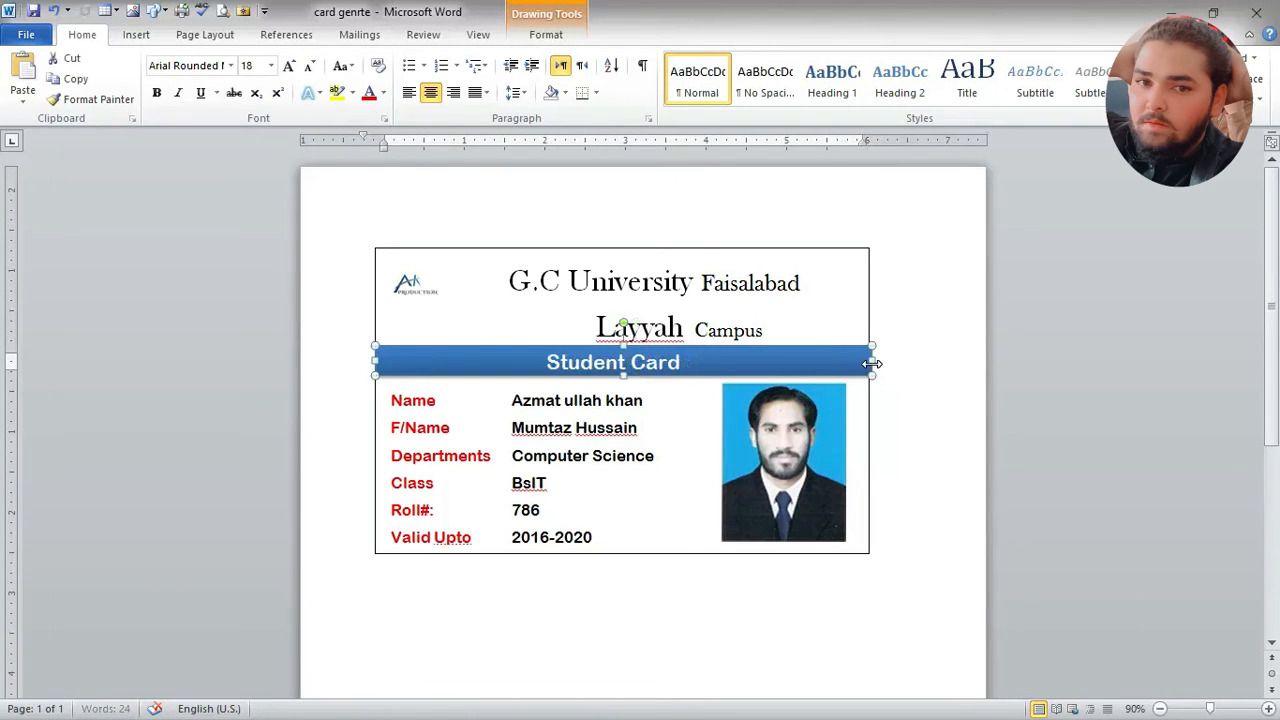
click(916, 367)
Step: Reapply center alignment to the Student Card title in the blue banner
click(839, 352)
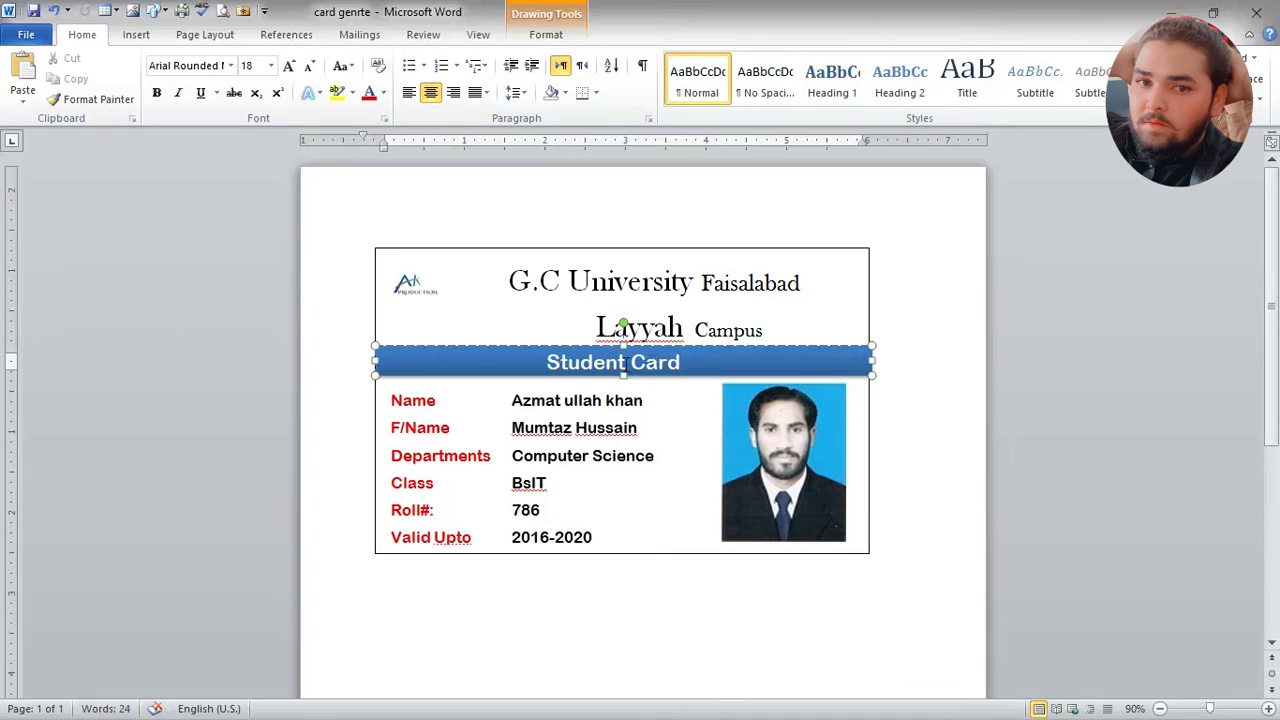
click(429, 92)
click(429, 92)
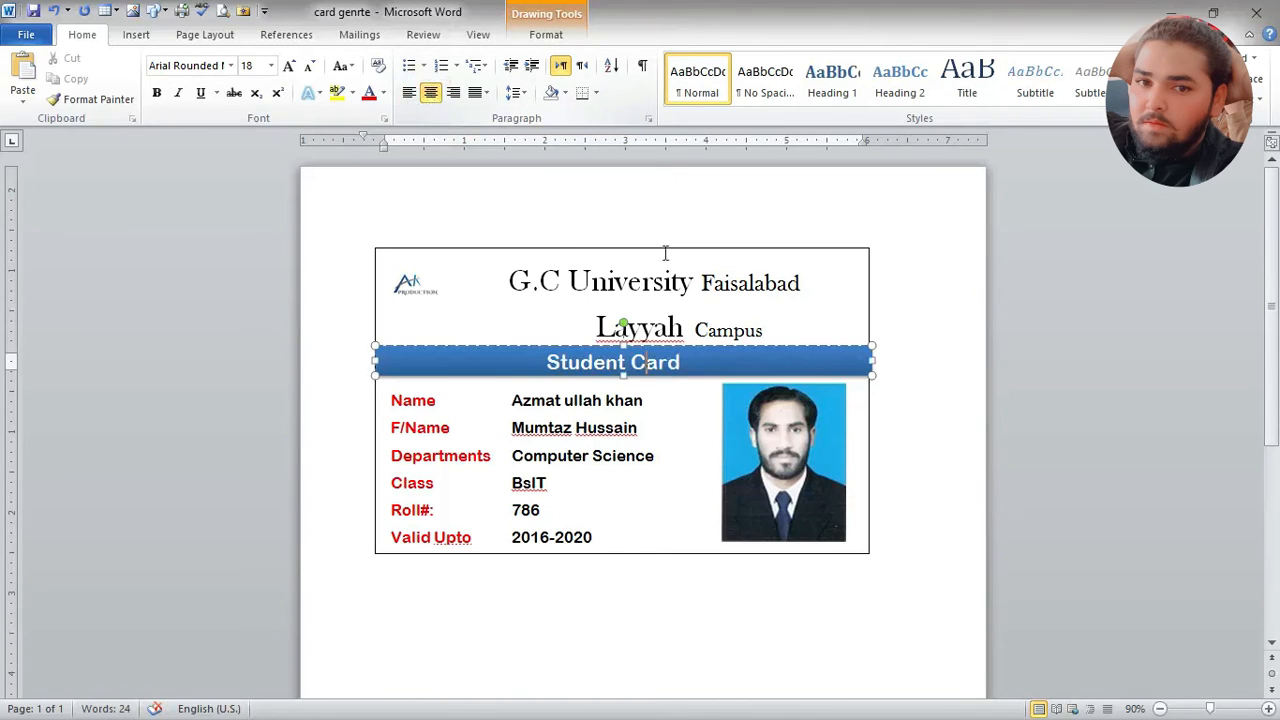
click(917, 326)
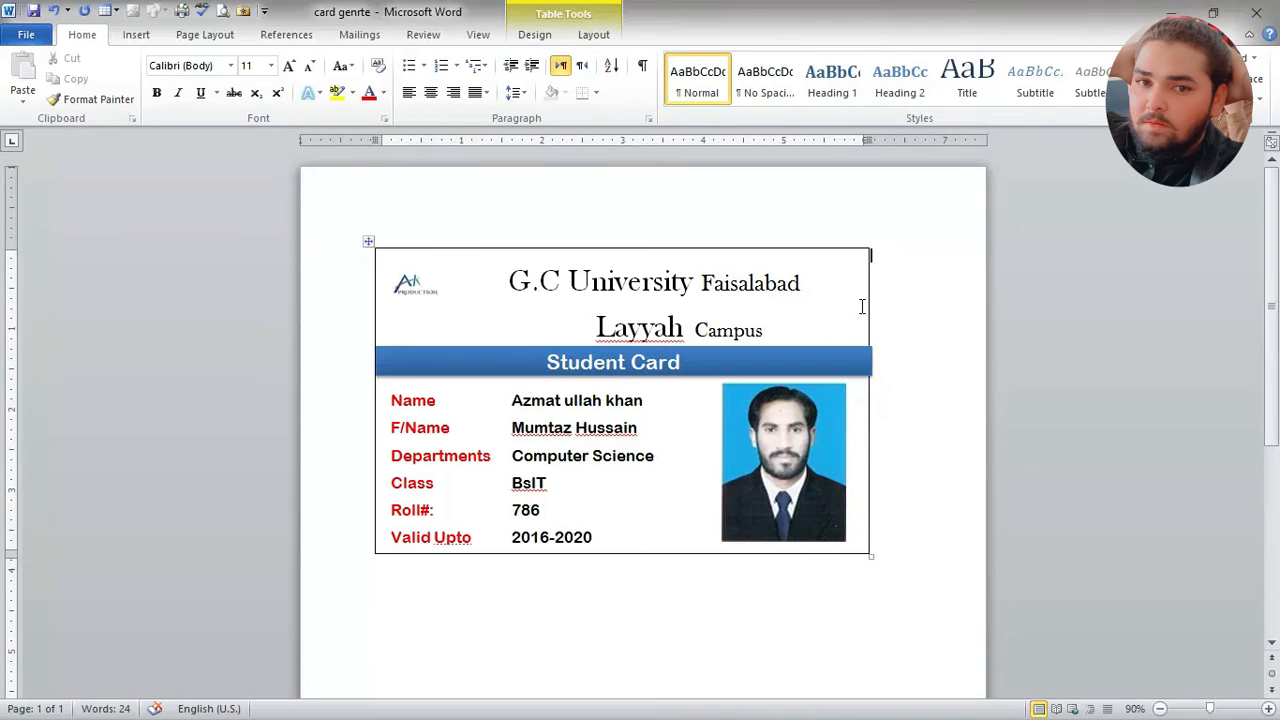
Step: Nudge the Student Card banner slightly to the left to line its ends up with the card's borders
click(860, 368)
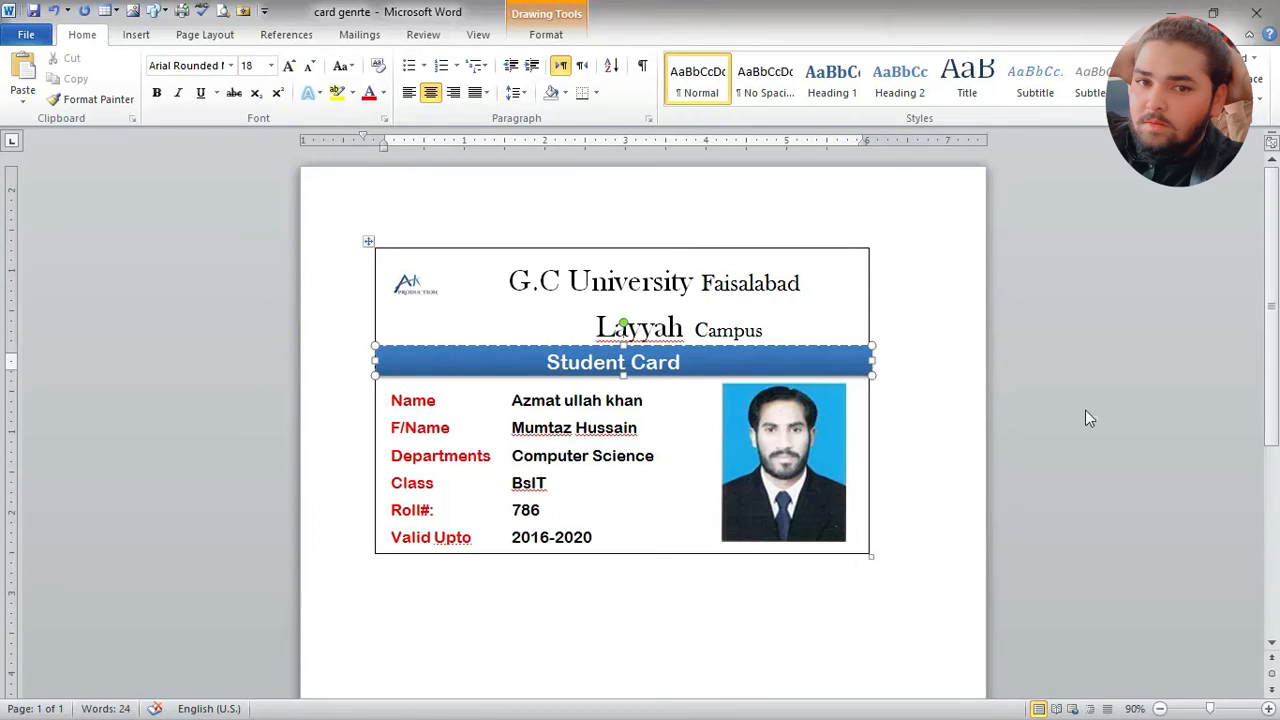
click(971, 413)
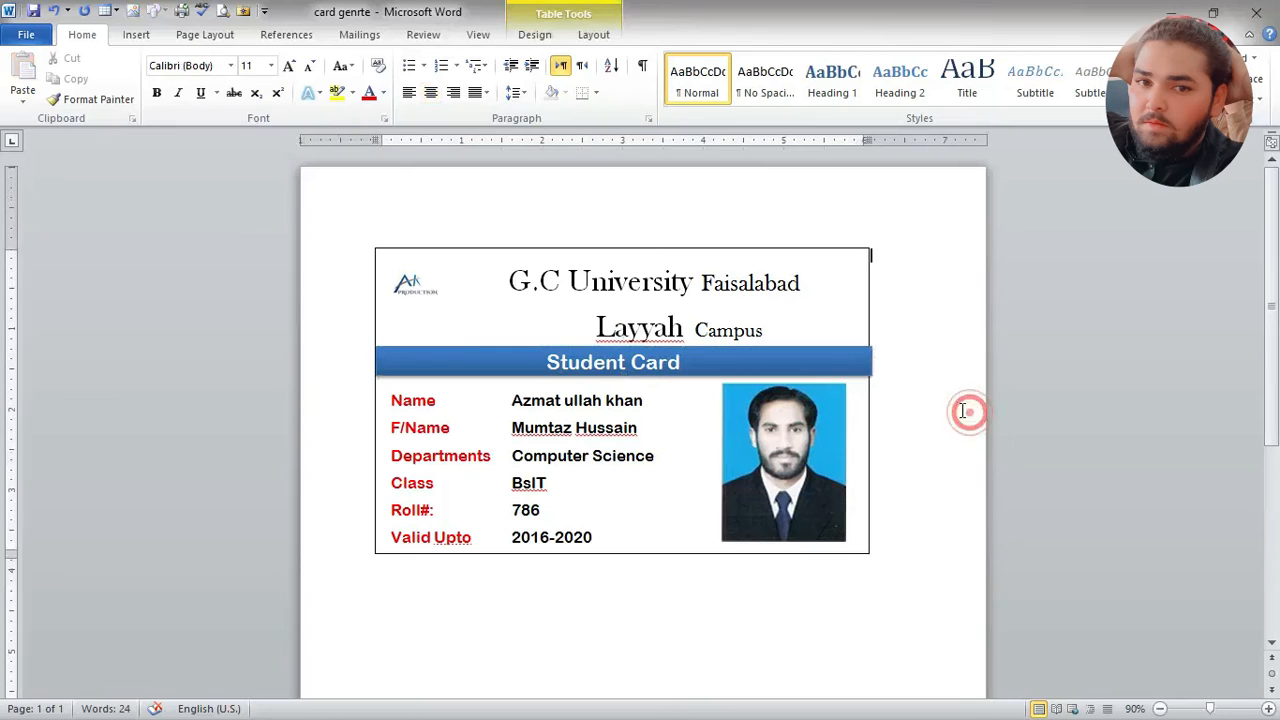
click(855, 352)
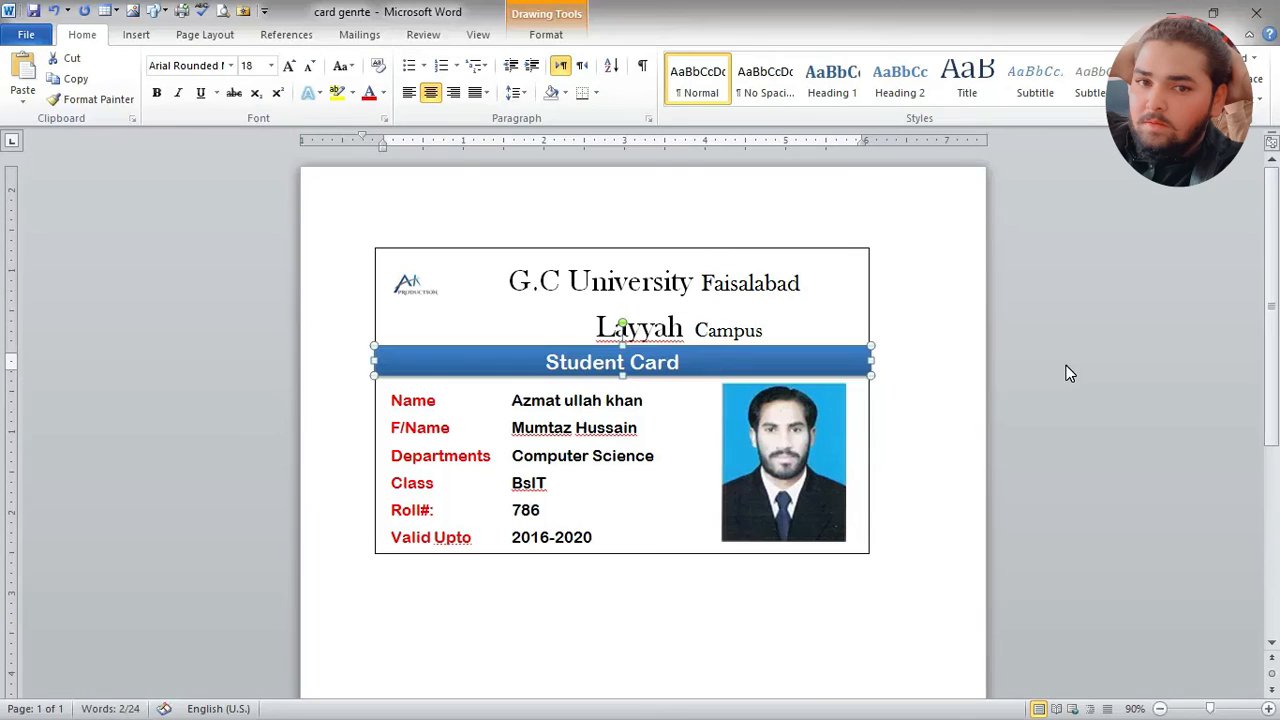
click(972, 342)
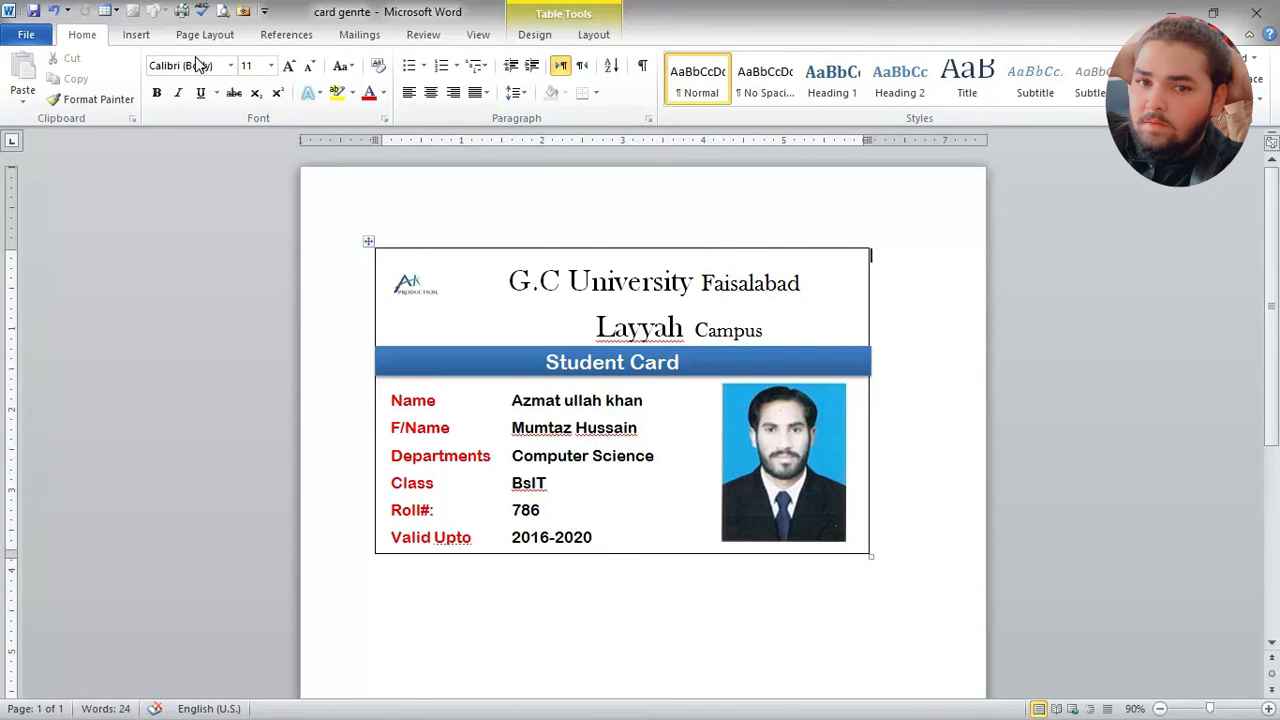
Step: Insert the picture close-up-of-human-hand-256514 from the data\pics folder on Local Disk (F:) below the card
click(135, 35)
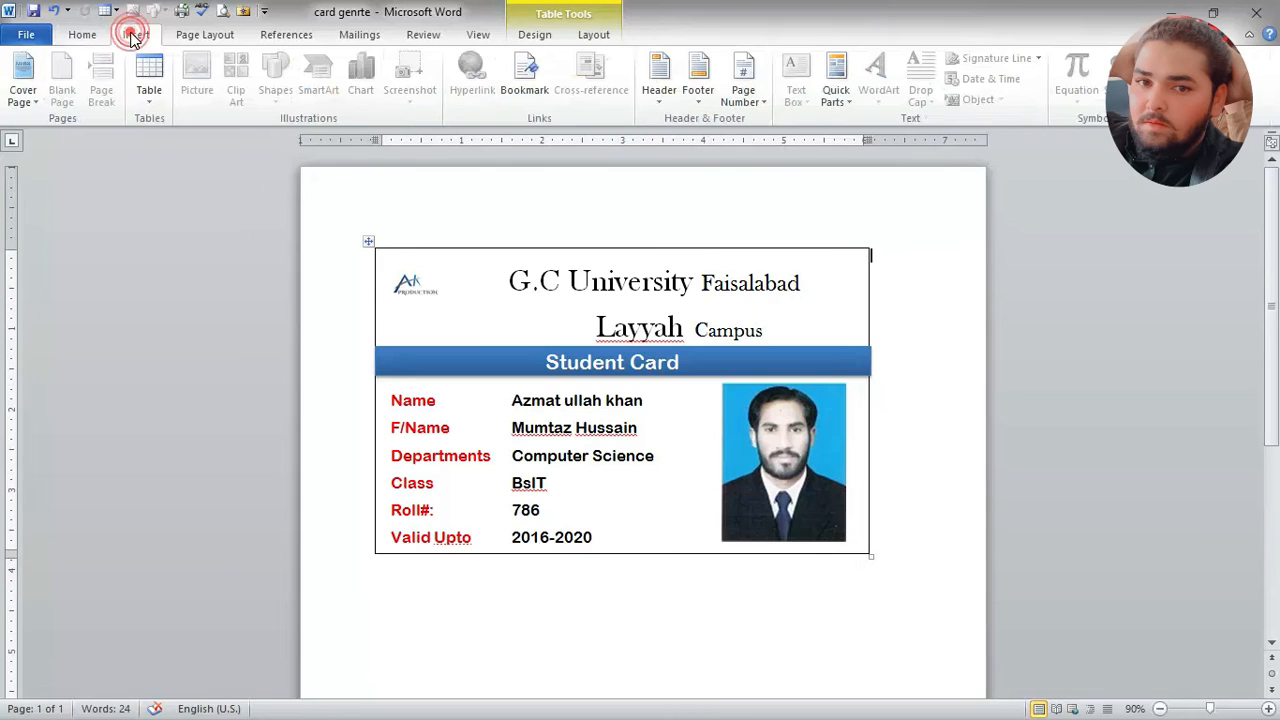
triple_click(311, 204)
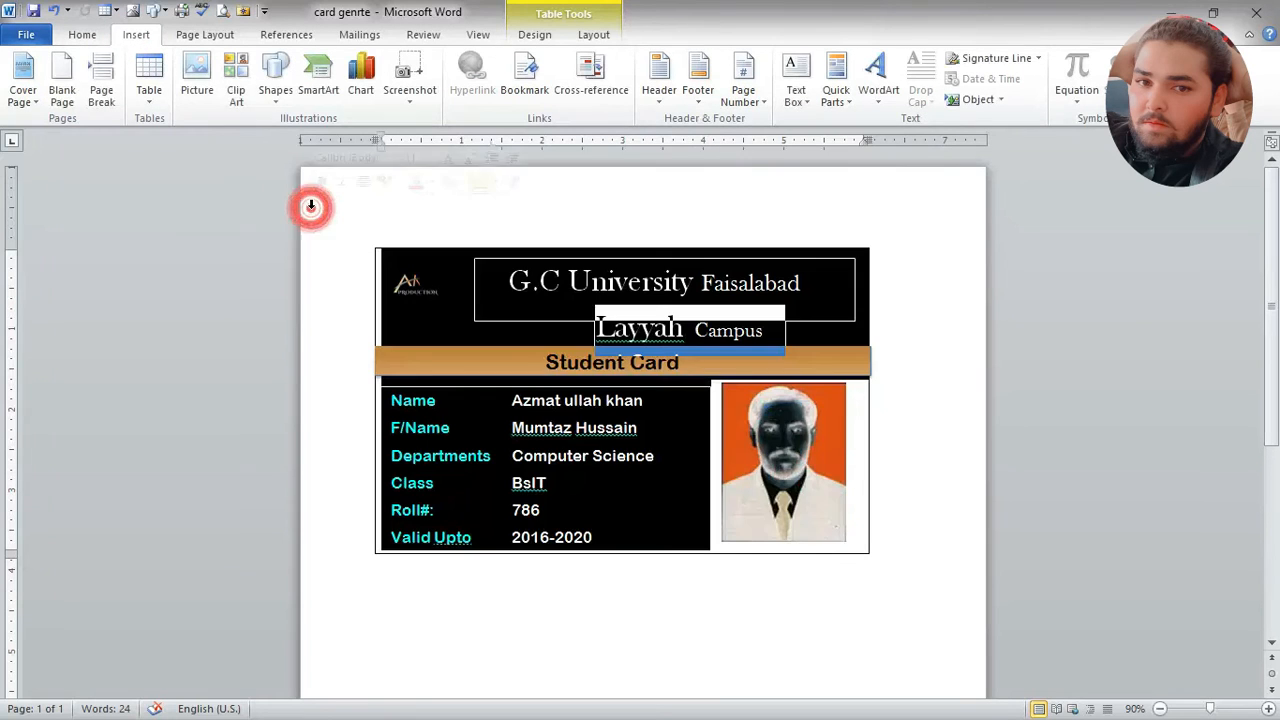
click(768, 600)
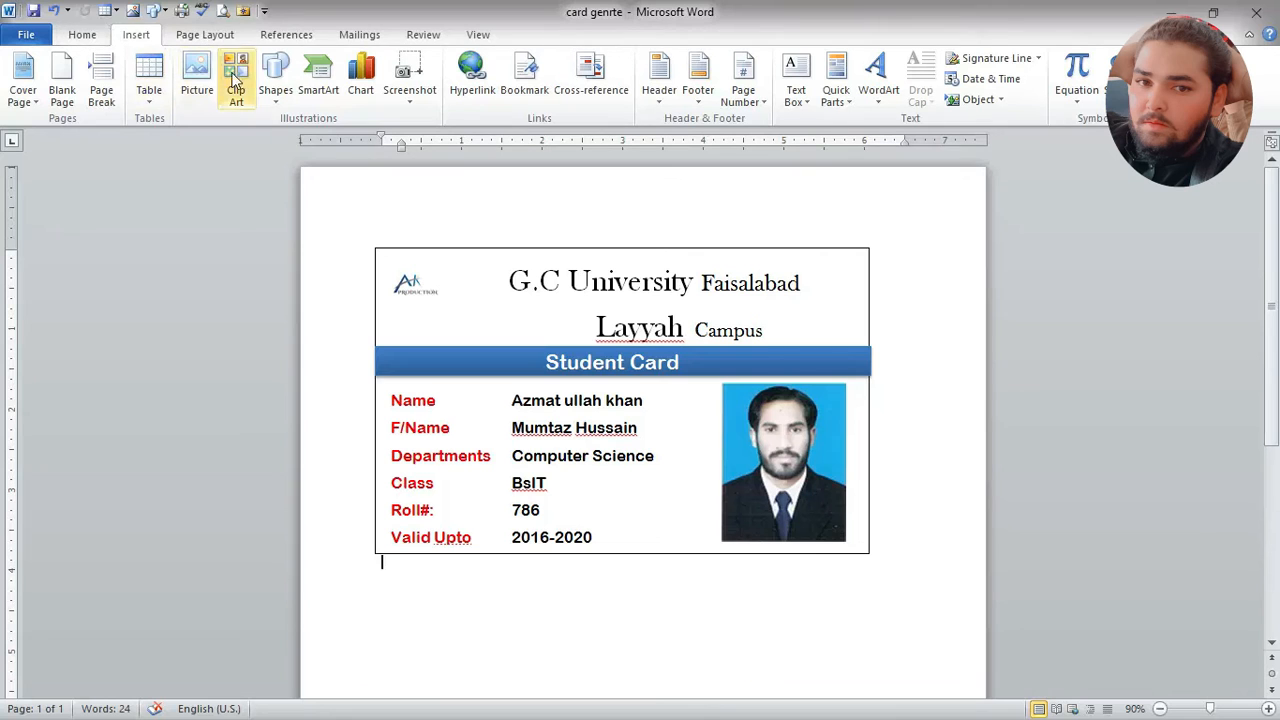
click(195, 72)
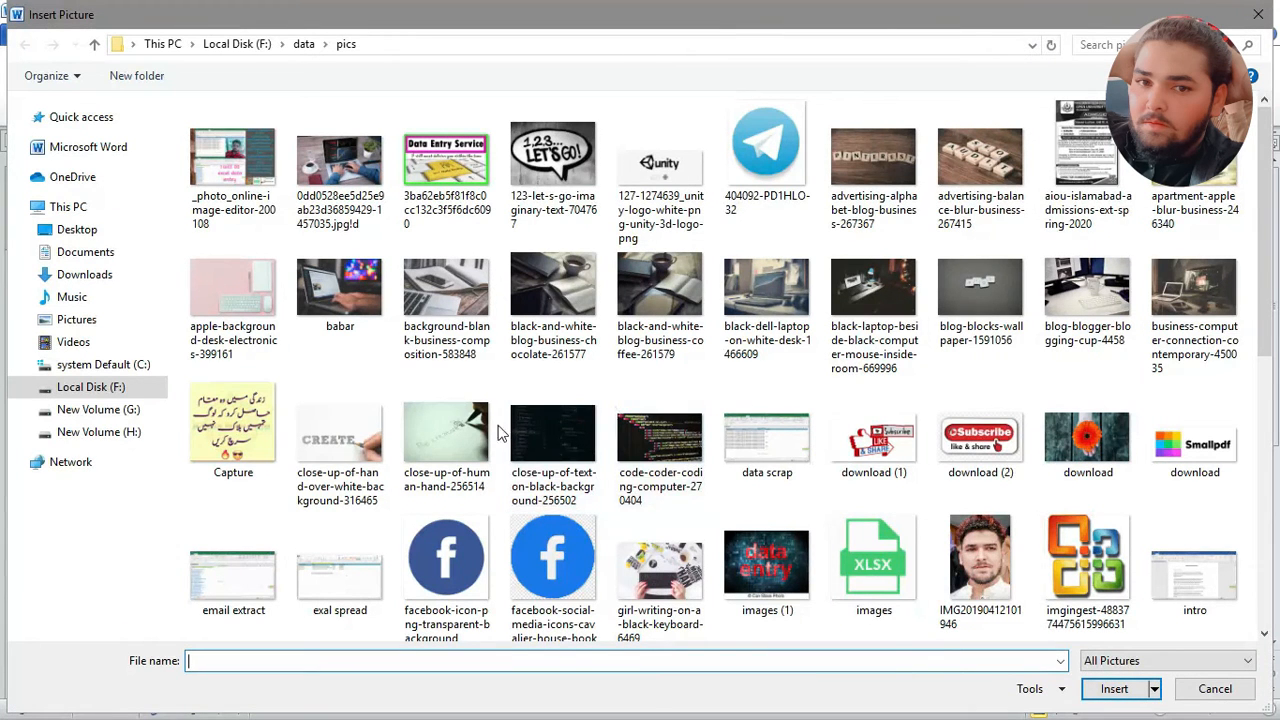
double_click(444, 434)
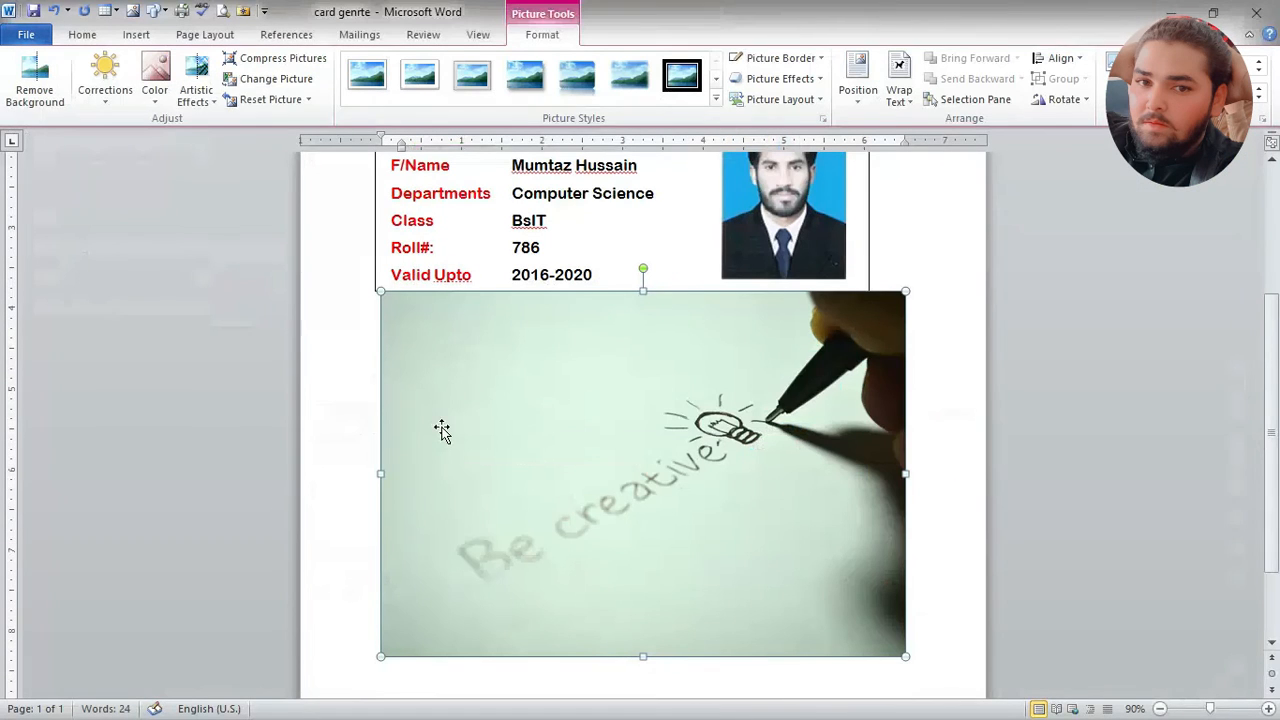
Step: Try to overlap the card and the inserted picture by moving the picture up and the card's table down onto it
drag(697, 497, 729, 295)
scroll(730, 300, up, 4)
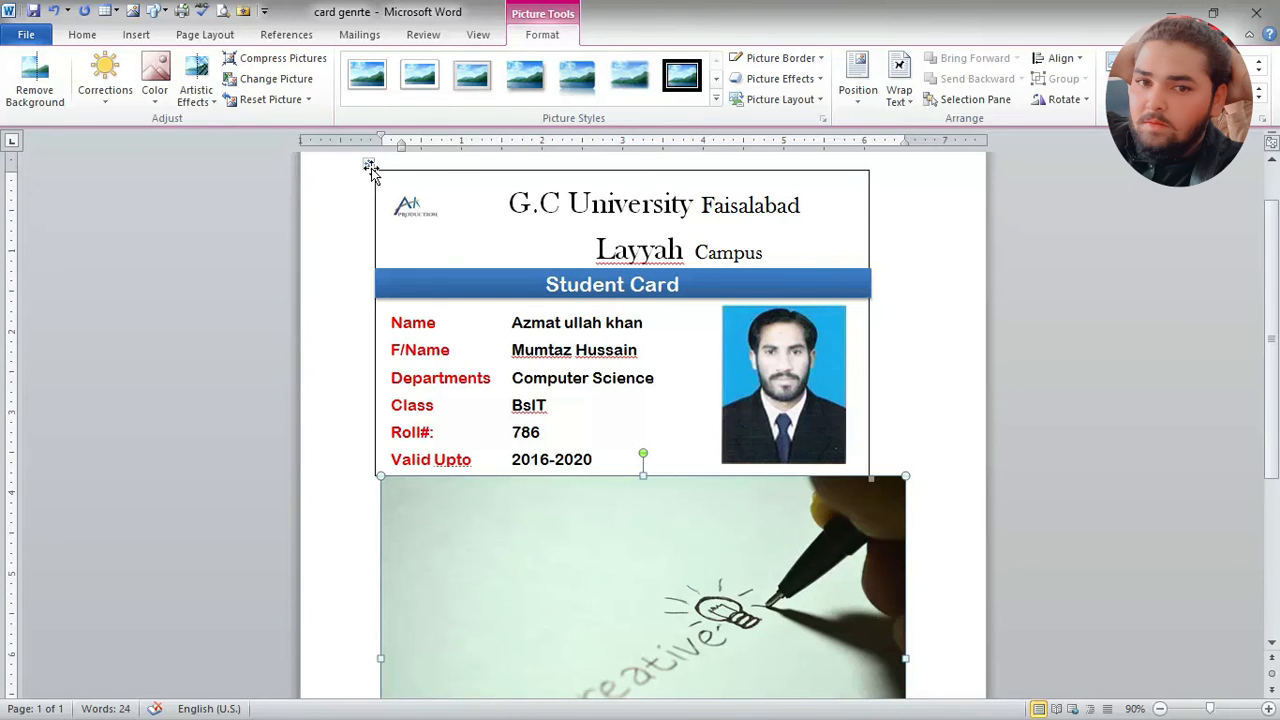
click(370, 168)
drag(370, 168, 398, 484)
scroll(397, 484, down, 2)
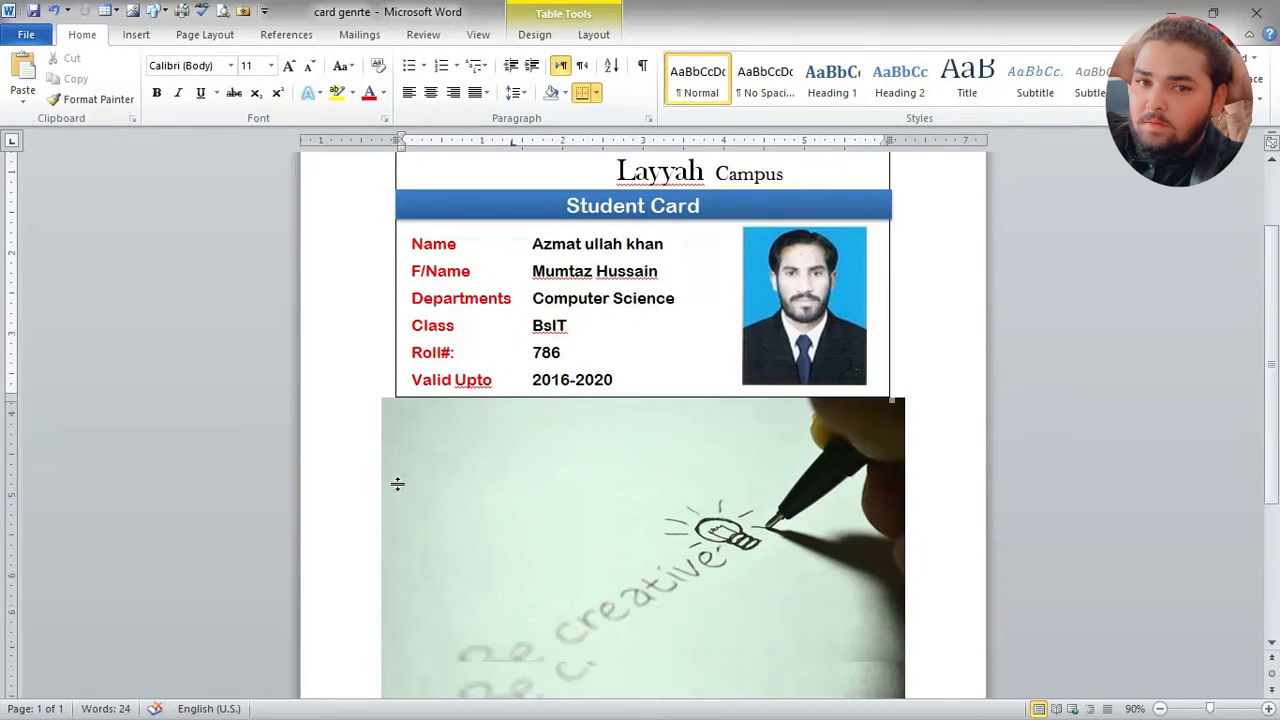
Step: Move the card's table down onto the inserted picture so that the two overlap
scroll(398, 486, down, 3)
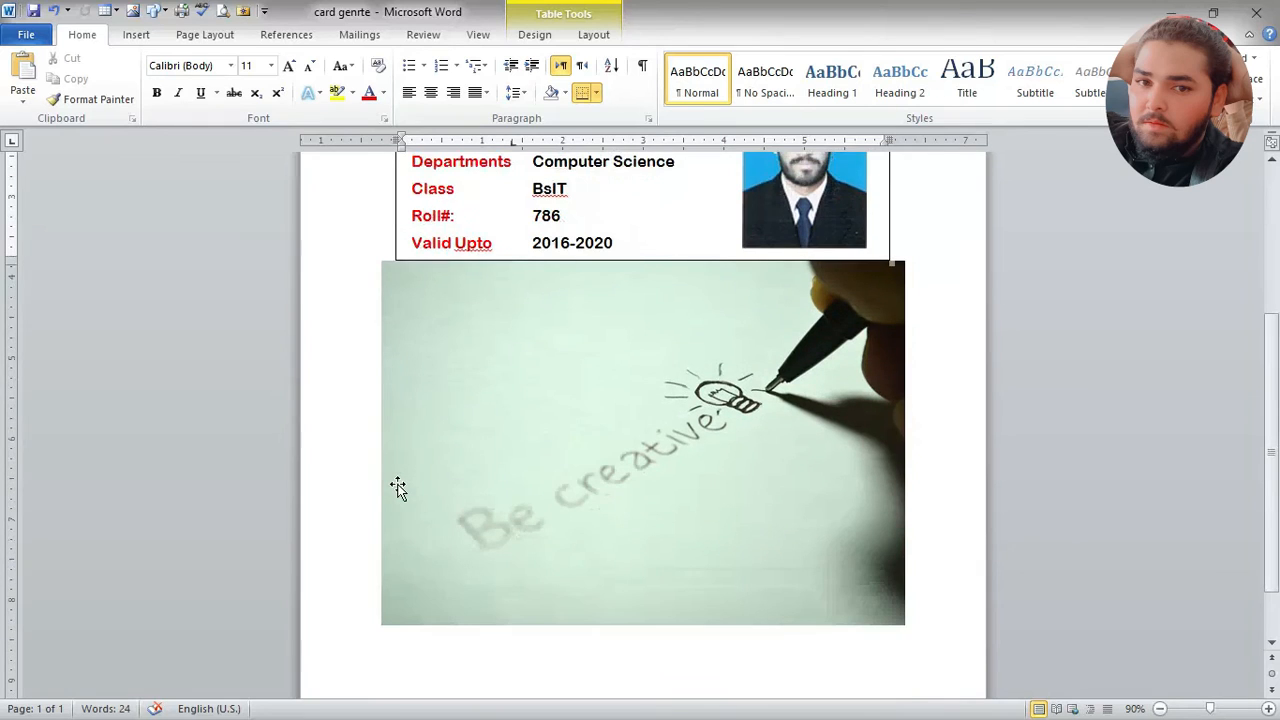
scroll(399, 486, down, 3)
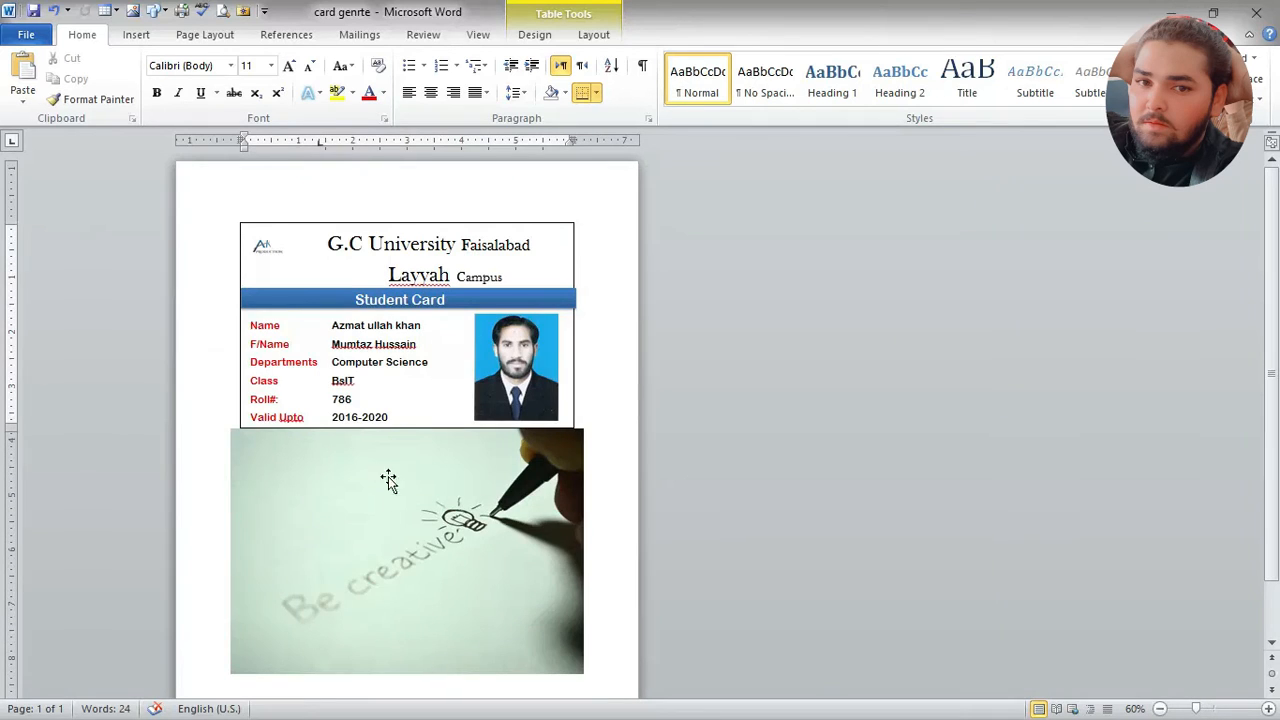
drag(234, 217, 254, 446)
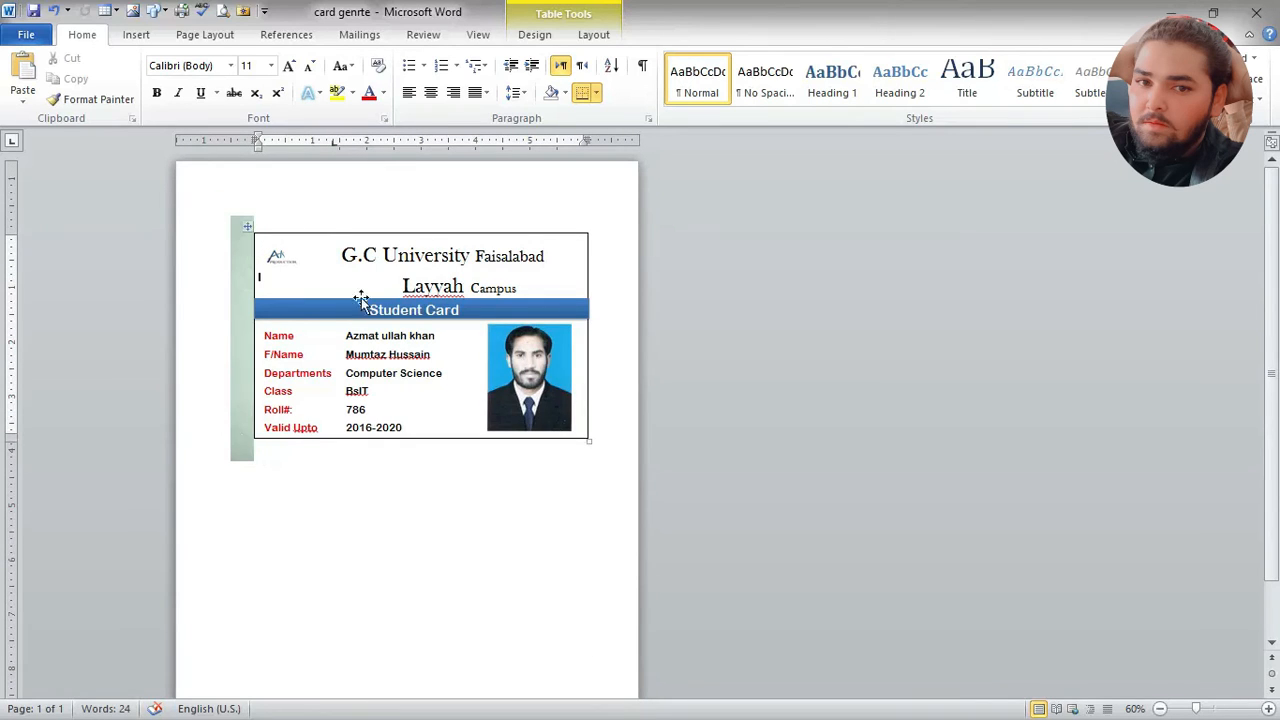
Step: Set the inserted picture's text wrapping to Behind Text so it serves as the card's background
click(244, 275)
right_click(244, 278)
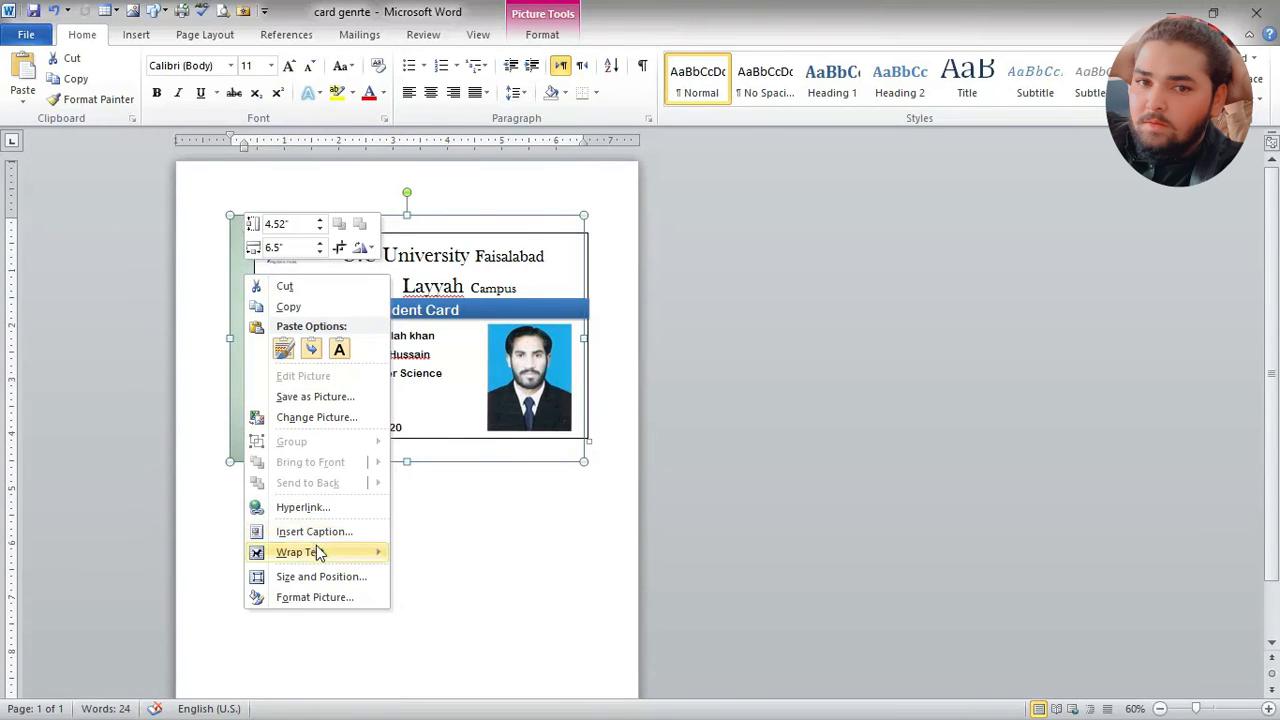
mouse_move(320, 554)
click(485, 545)
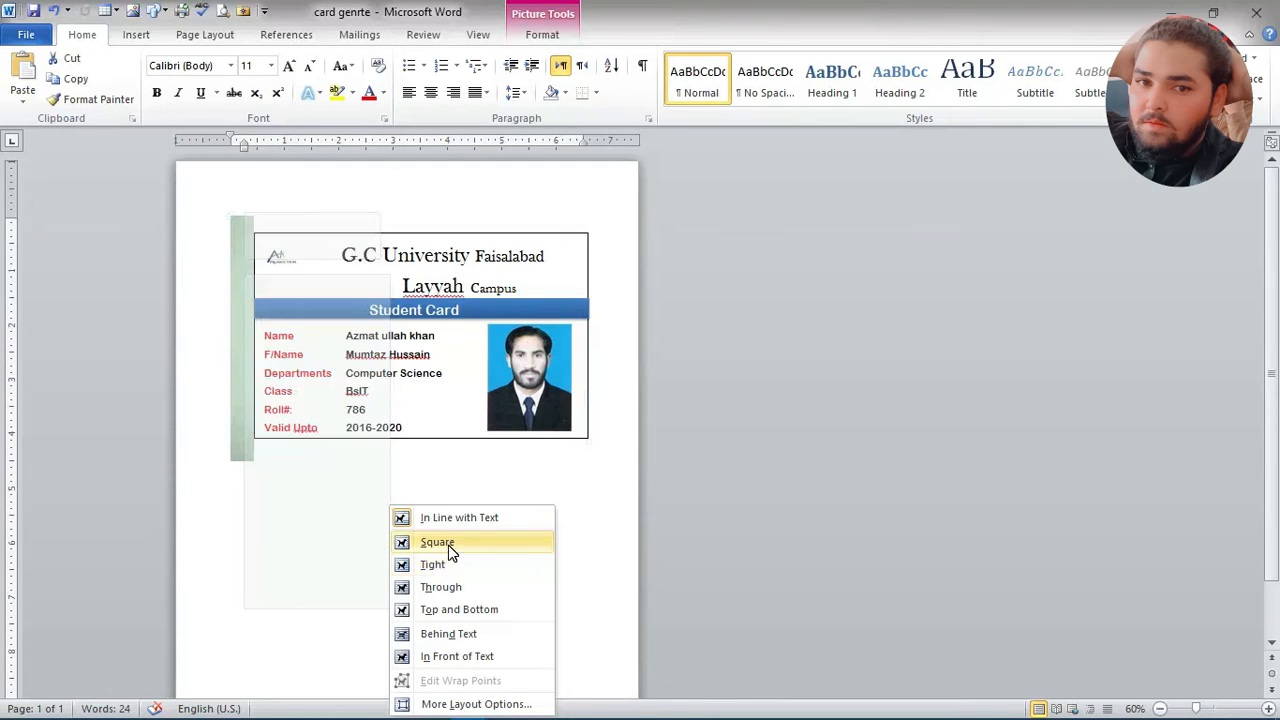
click(489, 639)
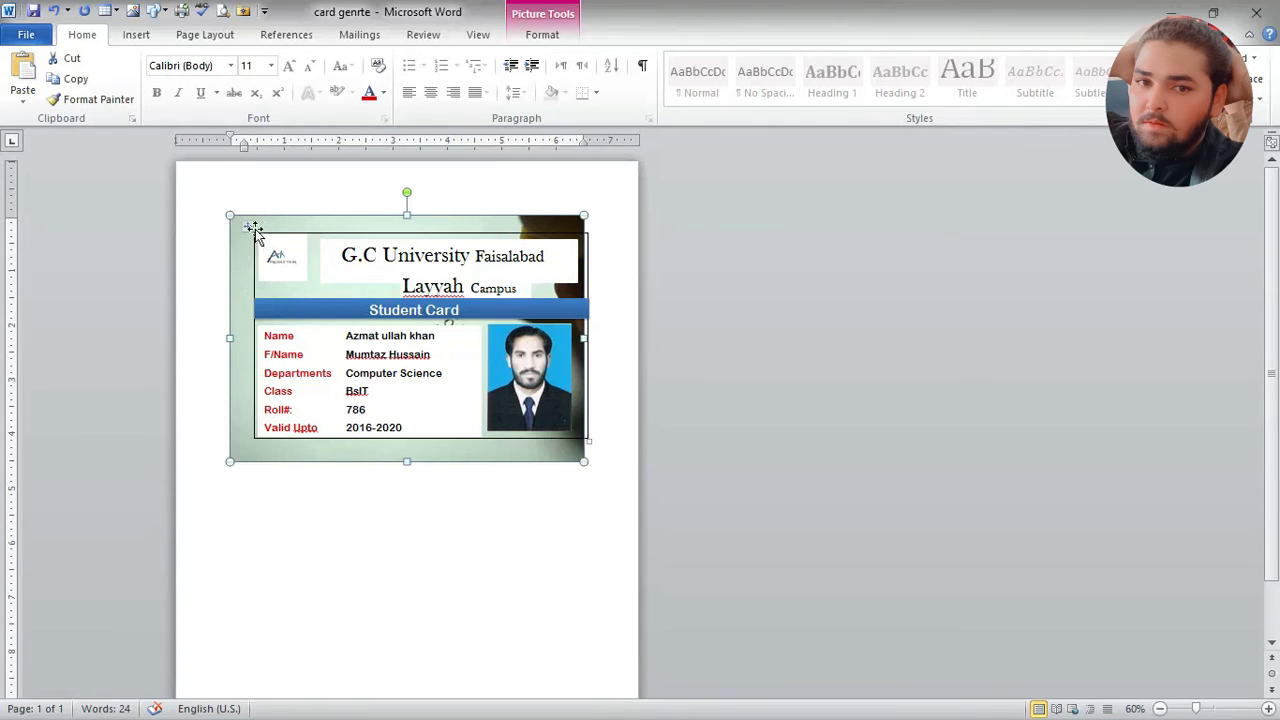
Step: Reposition the card's table within the background picture so the picture extends past all four card borders
click(243, 225)
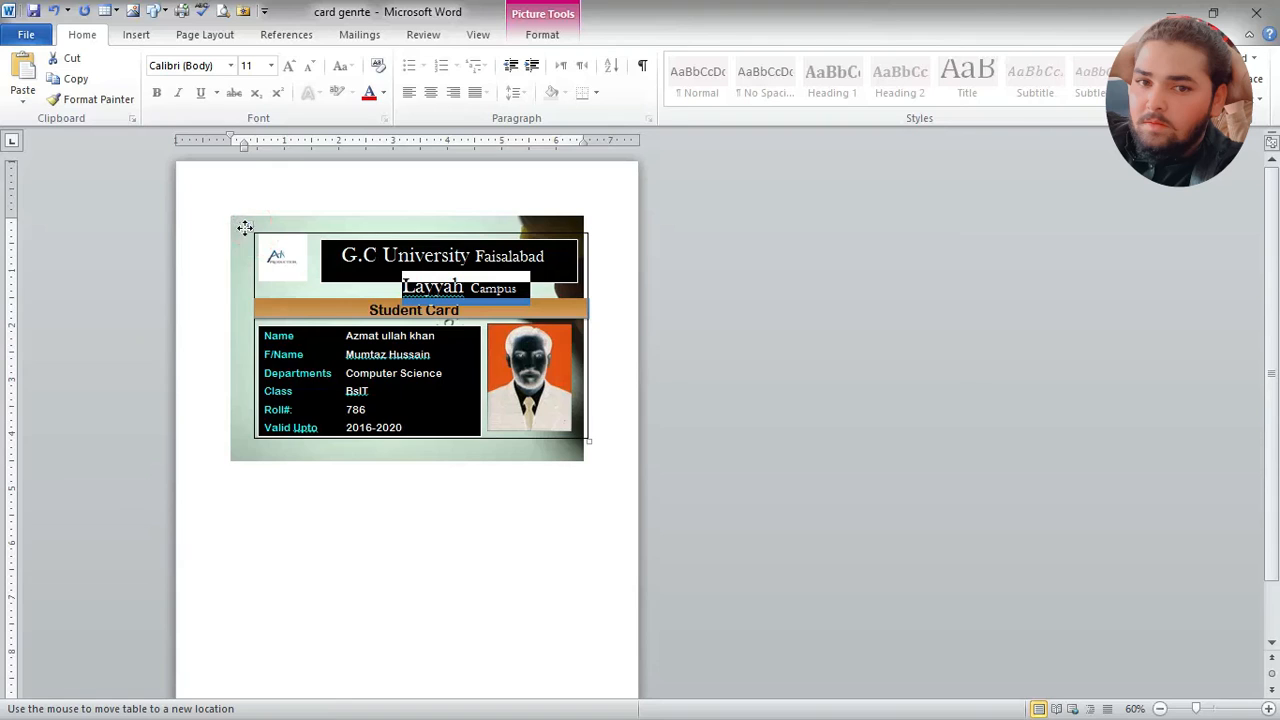
click(246, 226)
mouse_move(245, 227)
mouse_down()
mouse_move(546, 206)
mouse_move(356, 247)
mouse_move(214, 249)
mouse_move(233, 236)
mouse_up()
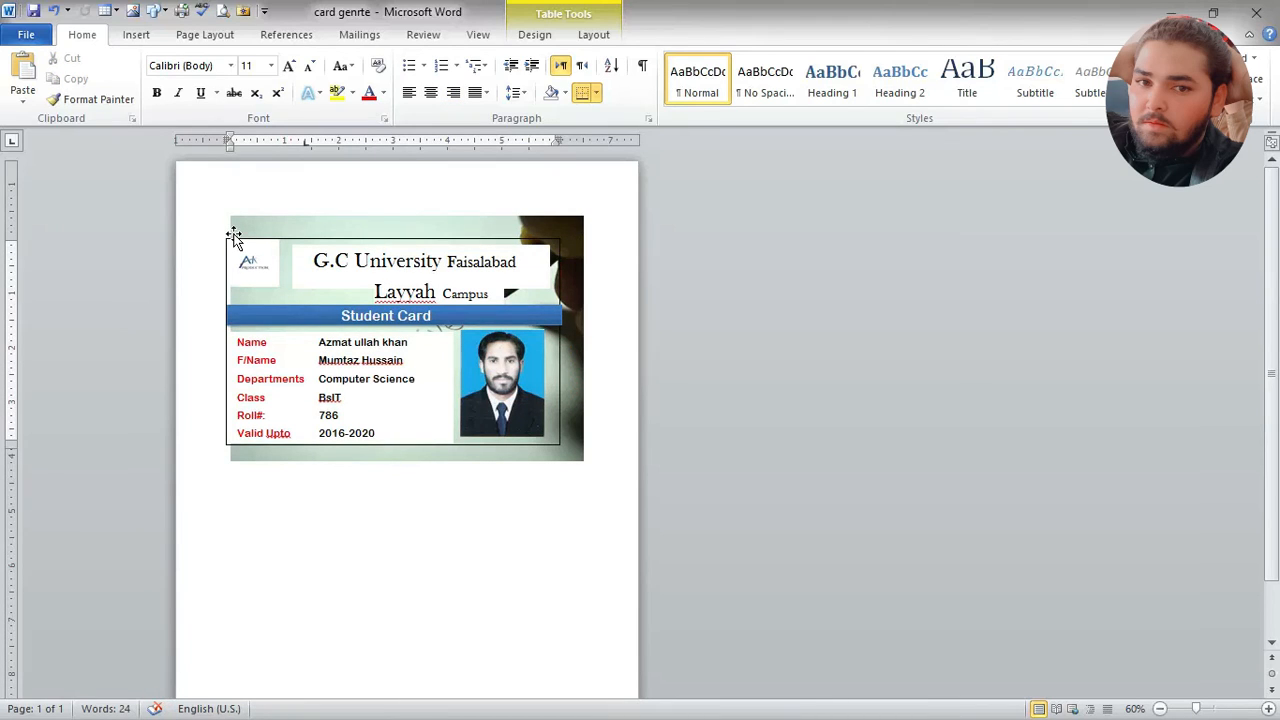
click(237, 246)
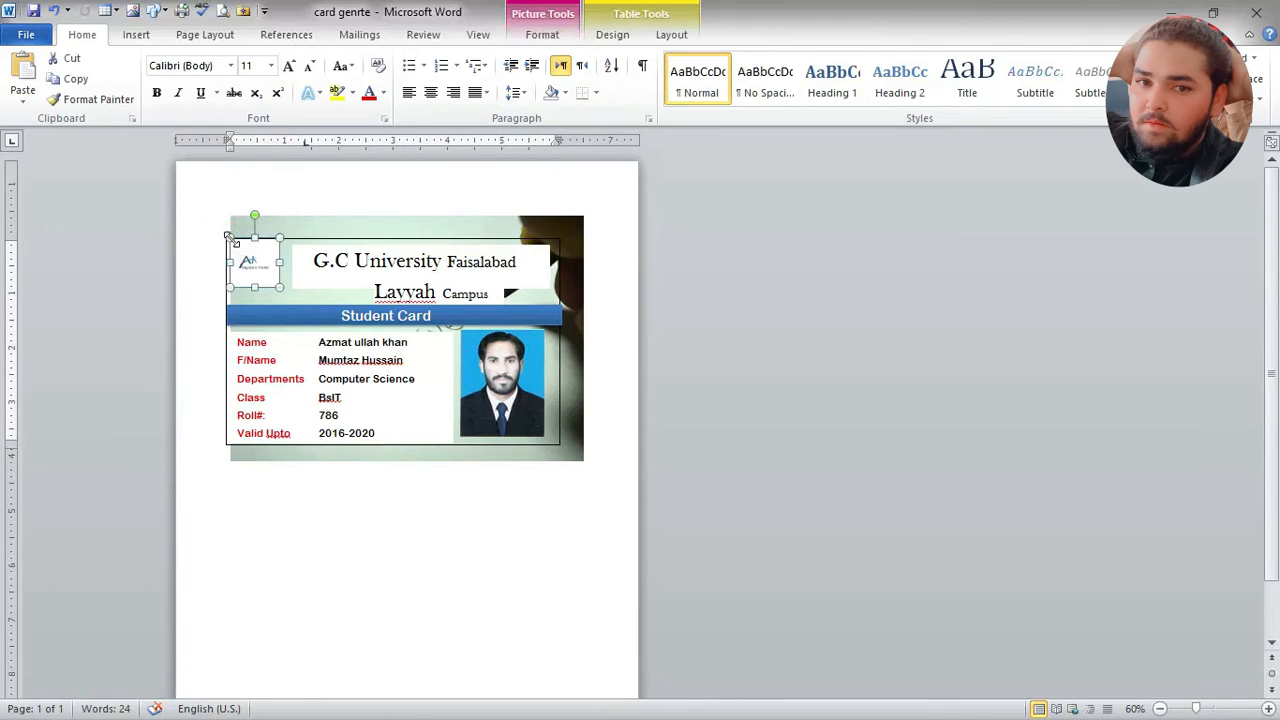
click(370, 240)
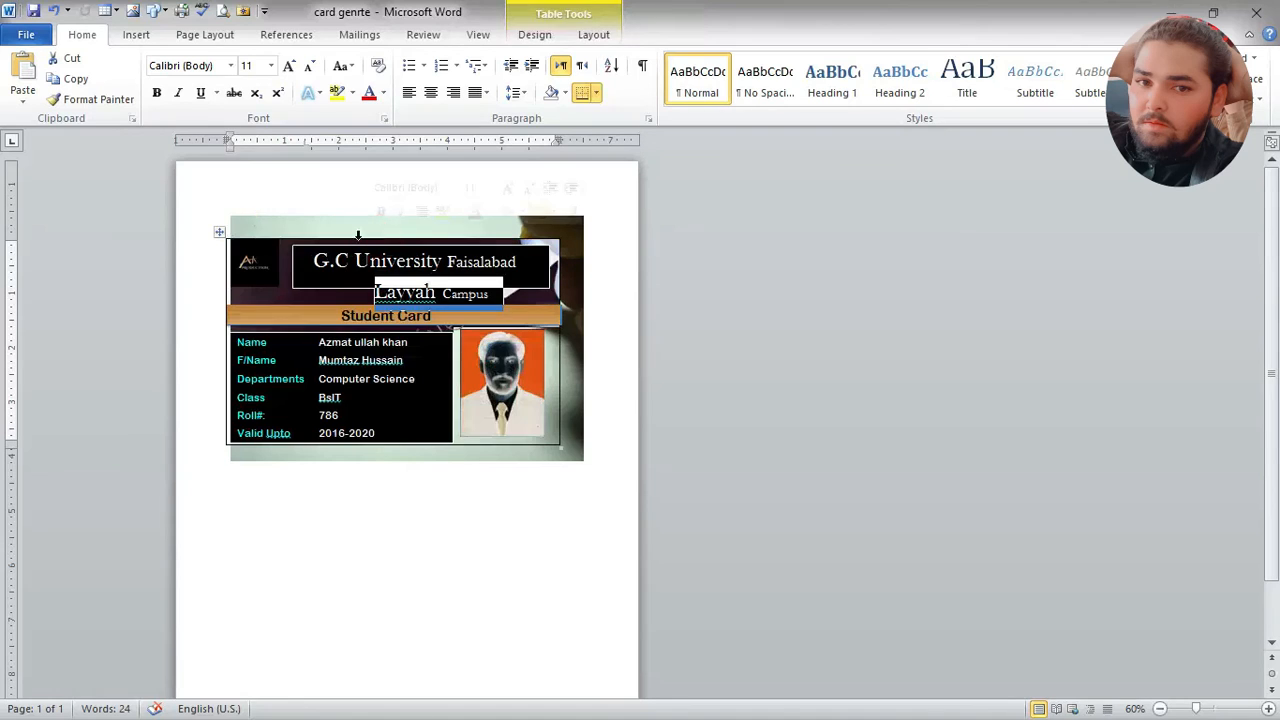
drag(218, 230, 240, 210)
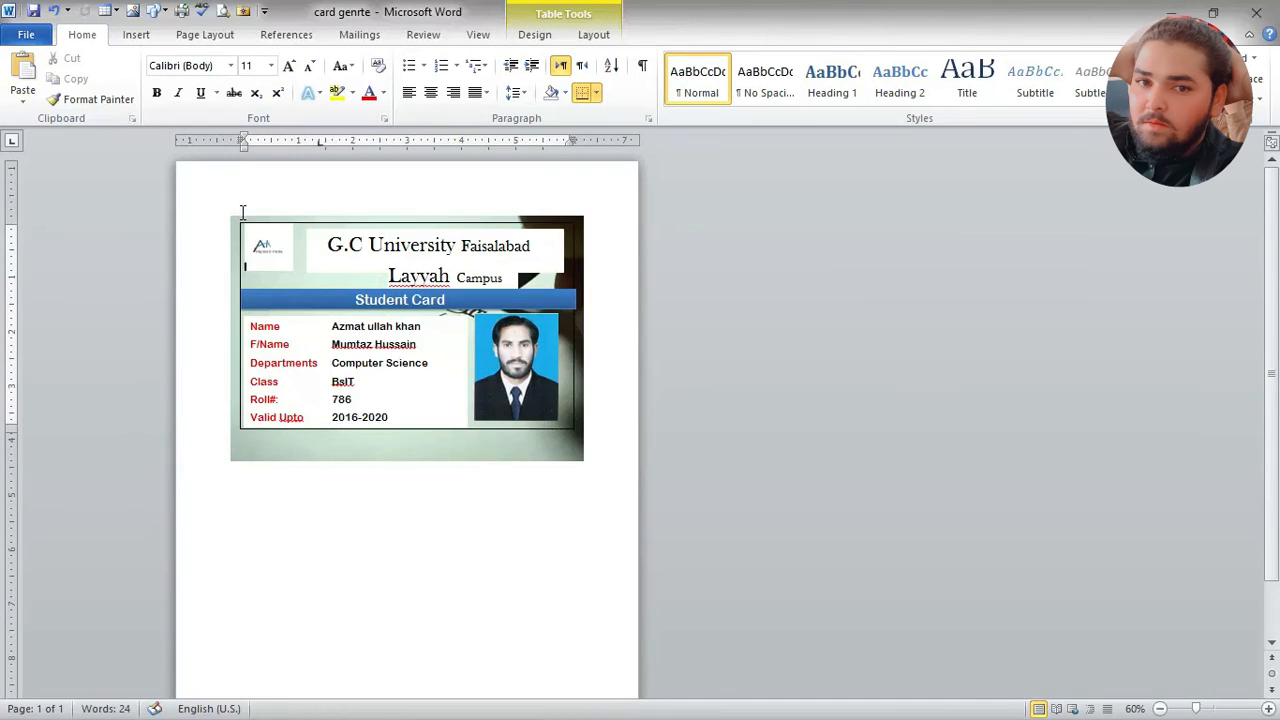
click(618, 353)
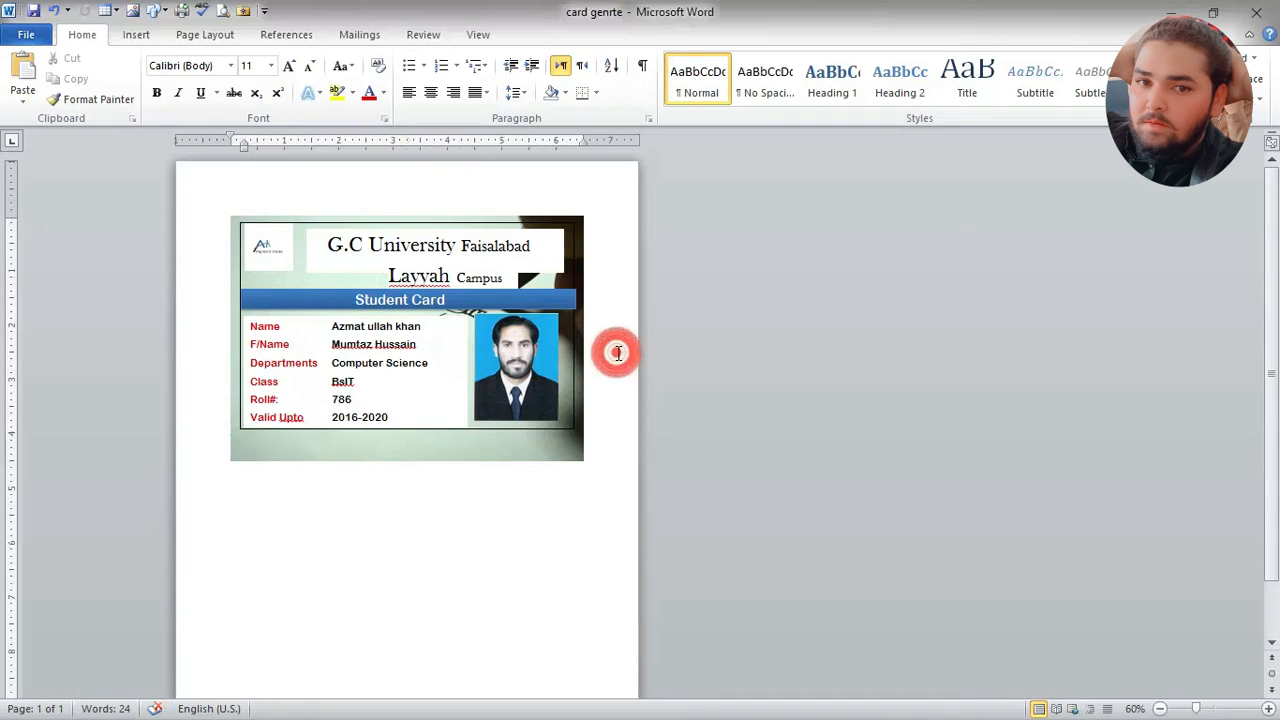
Step: Shrink the background picture proportionally until its lower edge meets the card's bottom border
click(517, 458)
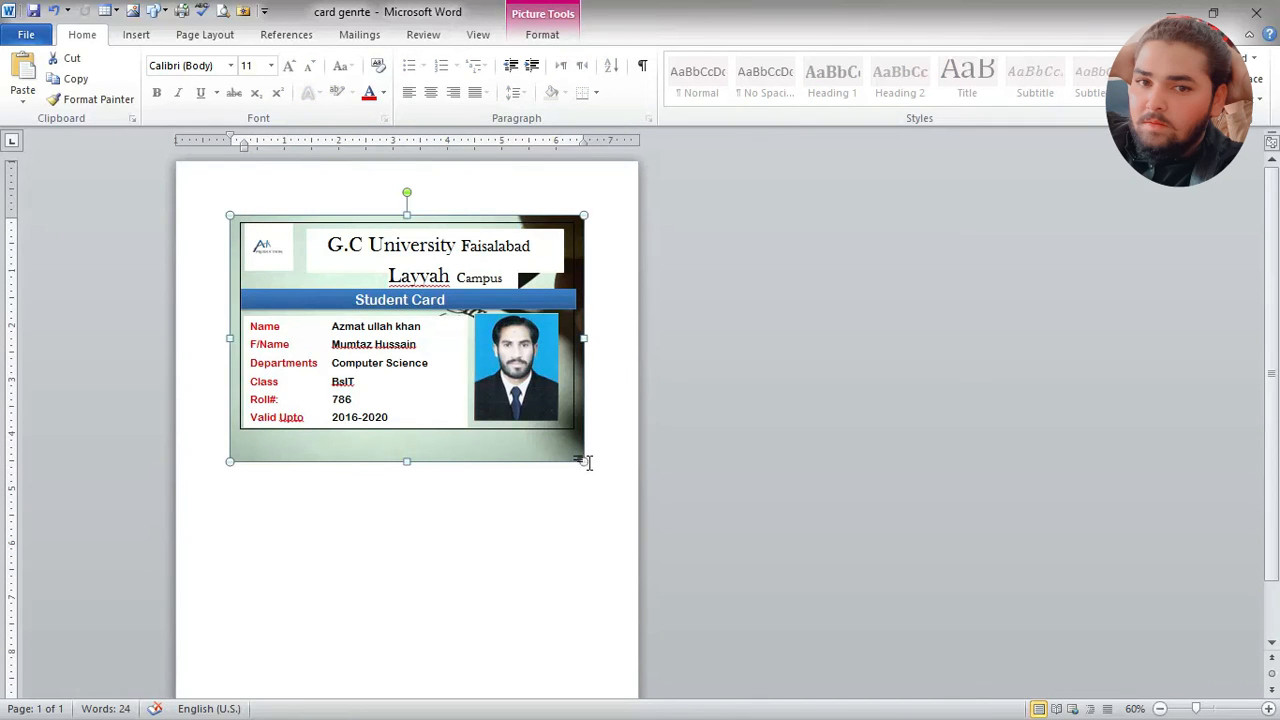
drag(584, 462, 572, 435)
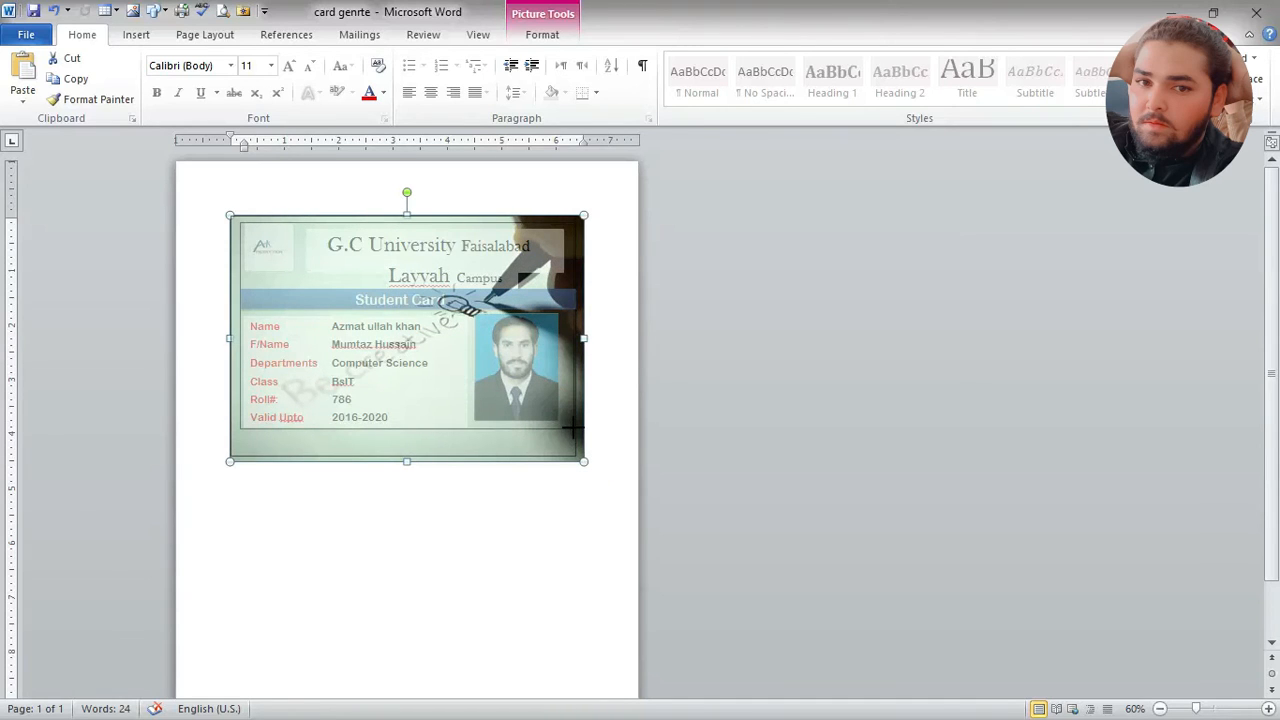
drag(574, 421, 535, 431)
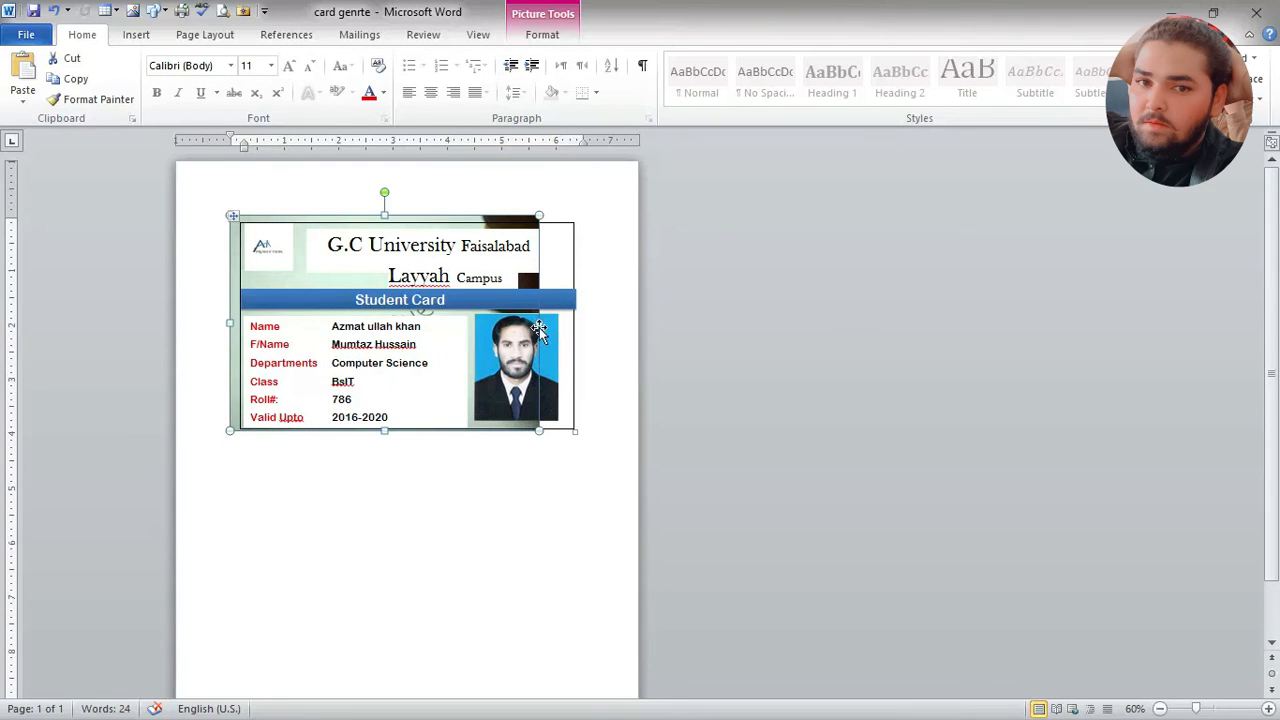
Step: Nudge the background picture to the right toward the card's right border
key(Right)
key(Right)
key(Right)
key(Right)
key(Right)
key(Right)
key(Right)
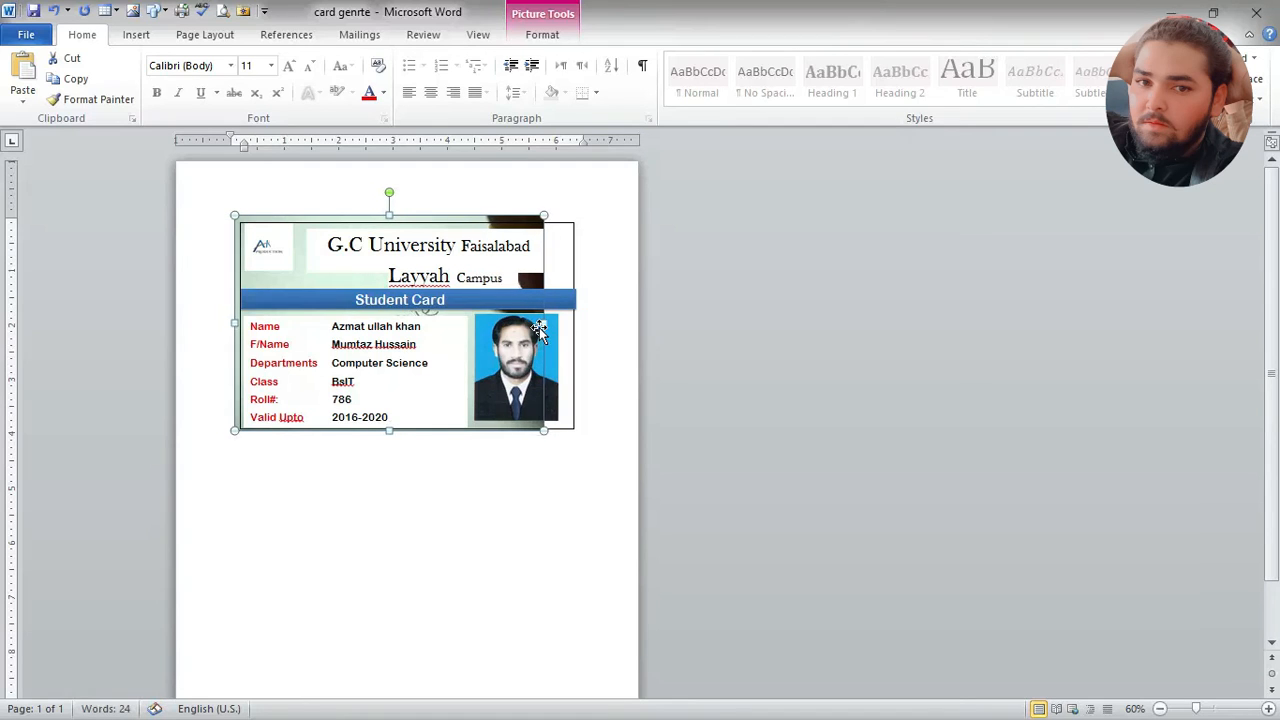
key(Right)
key(Right)
key(Right)
key(Right)
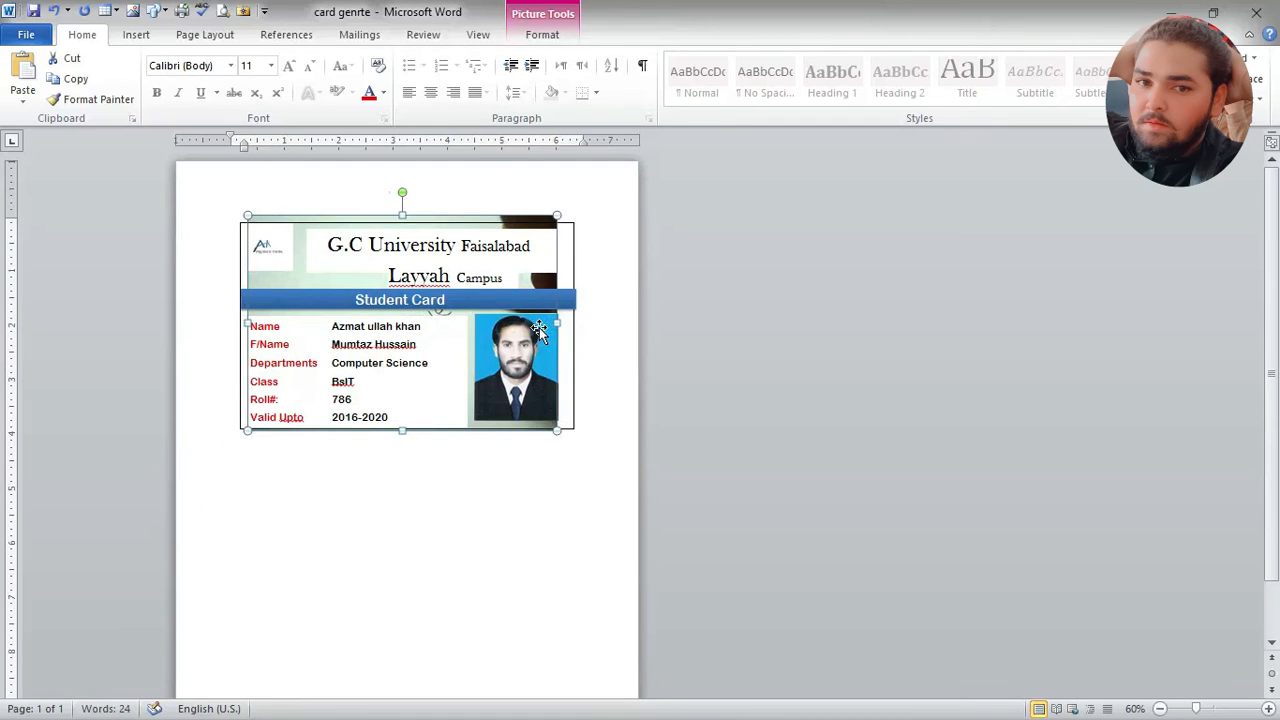
key(Right)
key(Right)
key(Right)
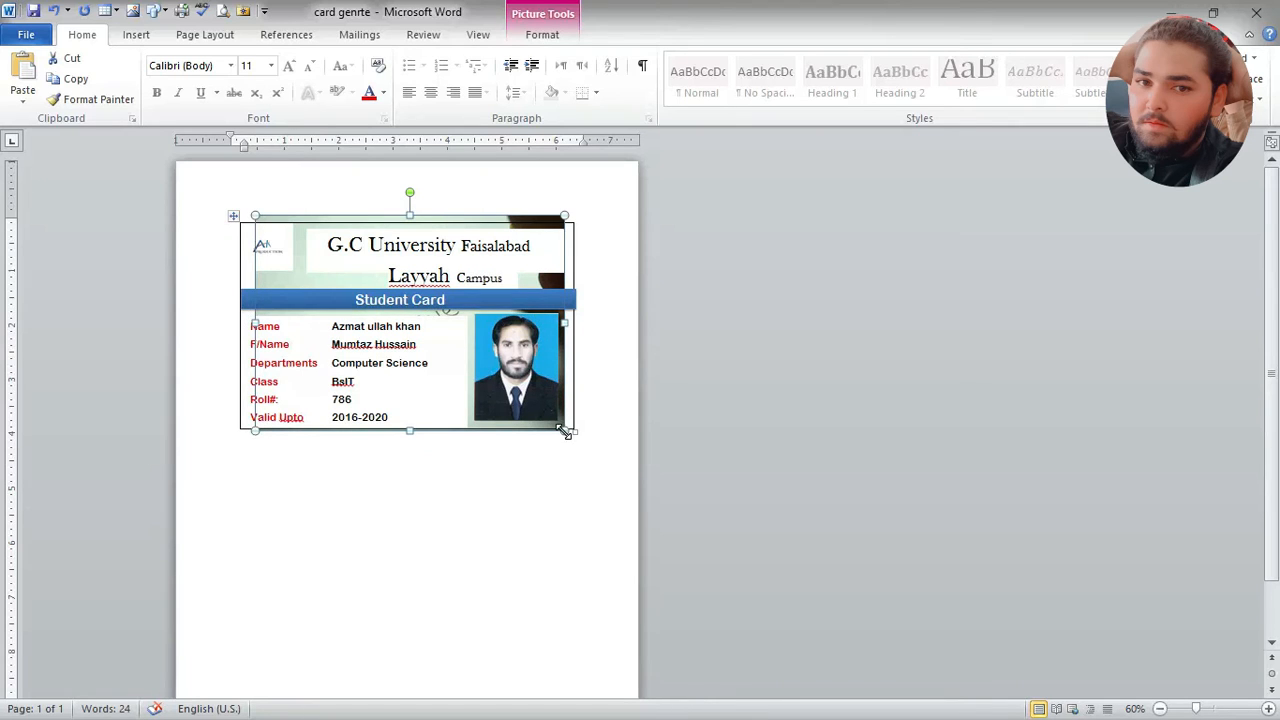
Step: Enlarge the background picture to about the card's width and nudge it left to meet the left border
drag(563, 432, 581, 445)
key(Left)
key(Left)
key(Left)
key(Left)
key(Left)
key(Left)
key(Left)
key(Left)
key(Left)
key(Left)
key(Left)
key(Left)
key(Left)
key(Left)
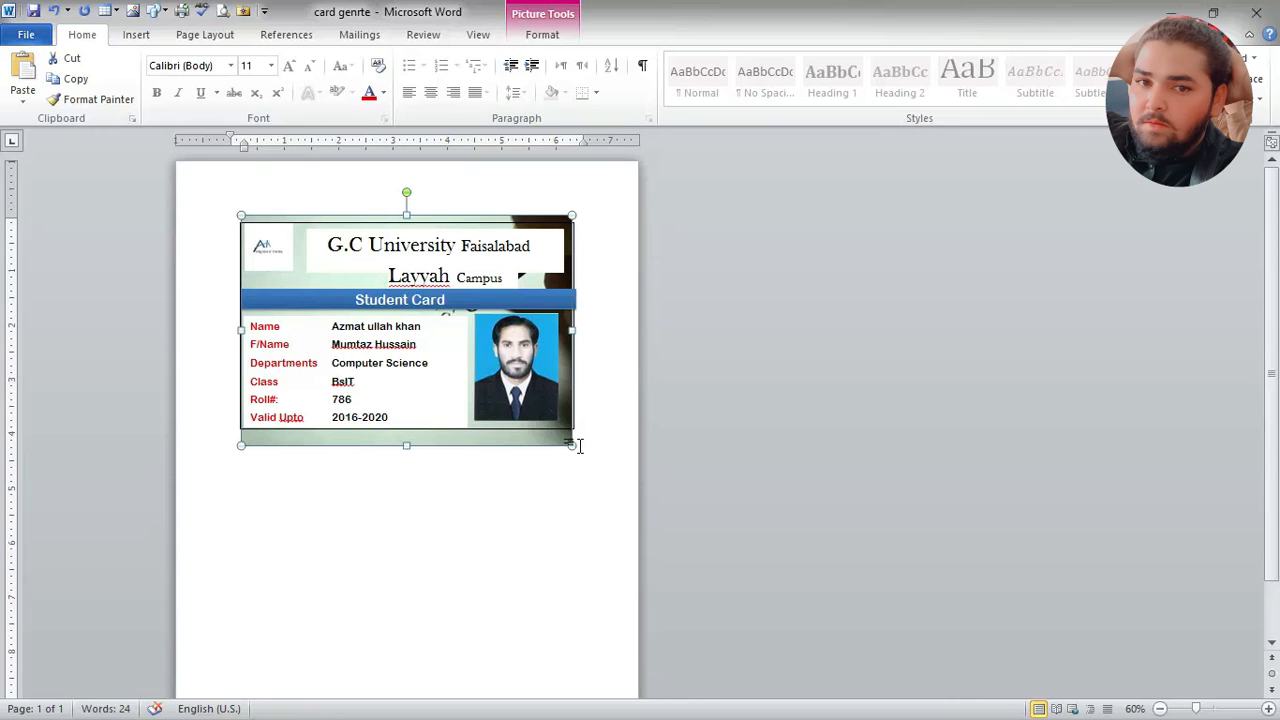
Step: Enlarge the background picture slightly so its right edge lines up with the card's right border
drag(573, 447, 577, 450)
click(555, 492)
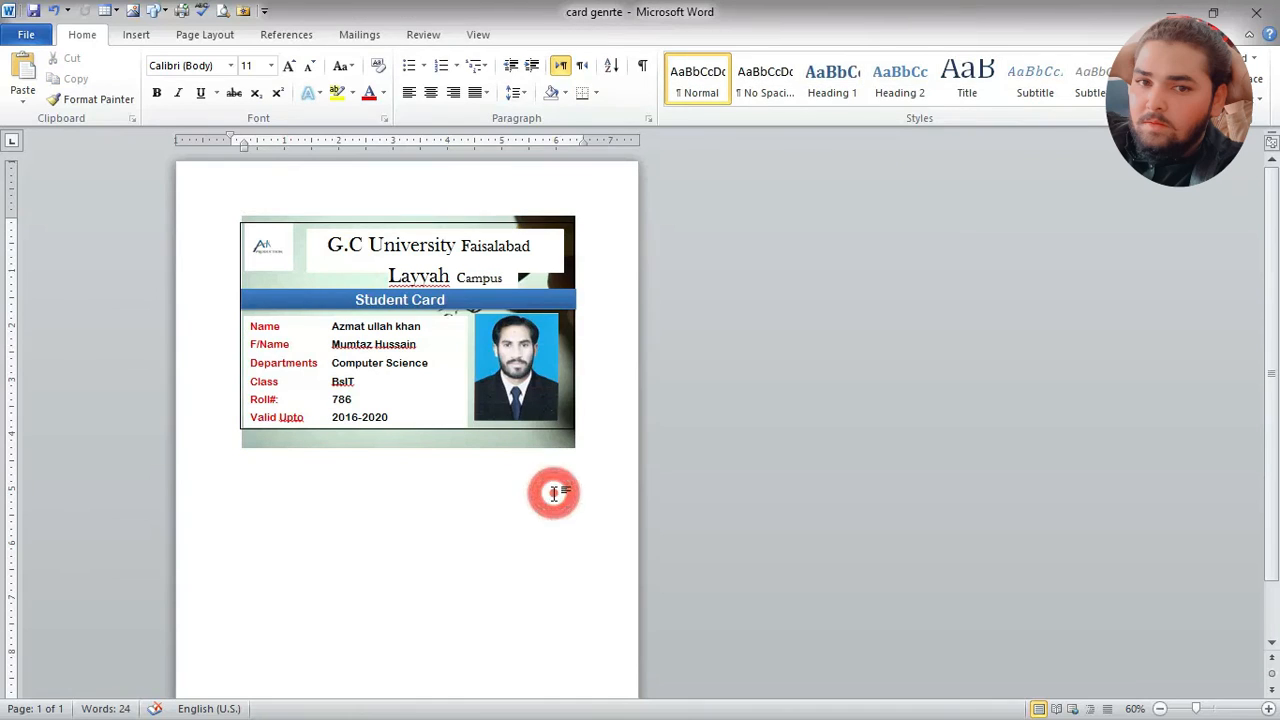
click(478, 446)
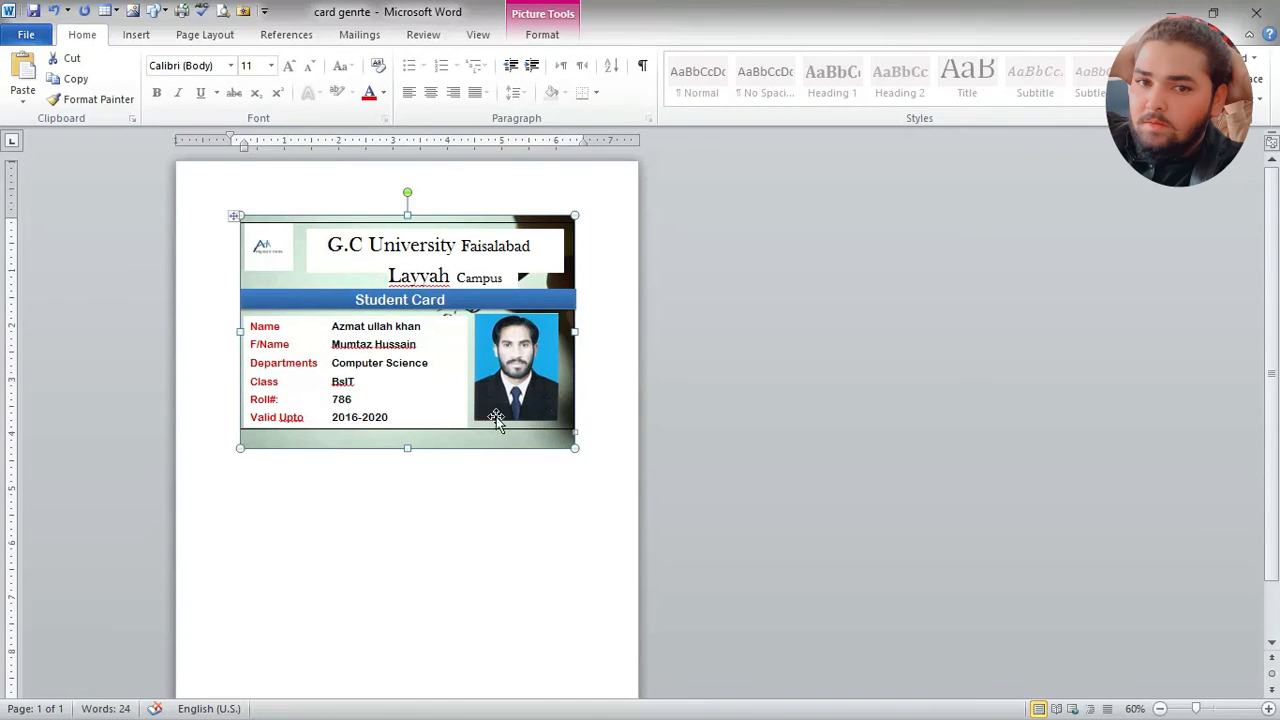
click(639, 327)
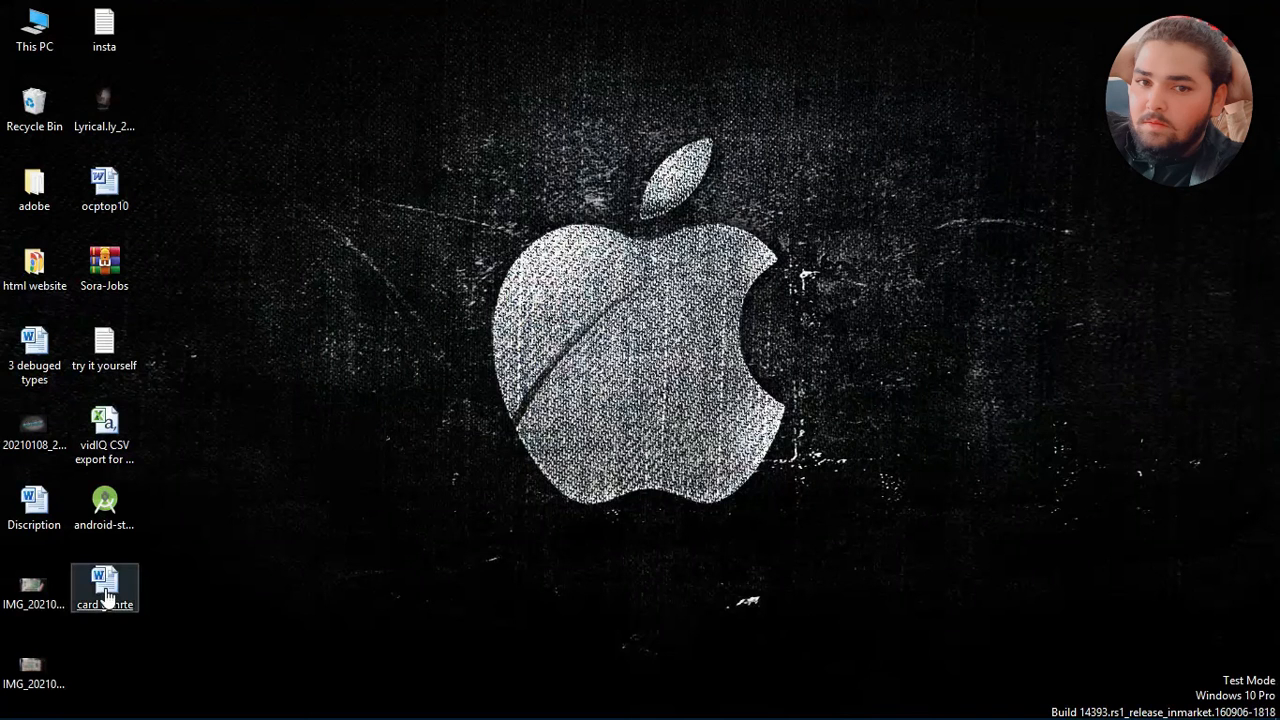
Step: Move the card genrte file to an empty area of the desktop and open it in Word
drag(104, 585, 882, 98)
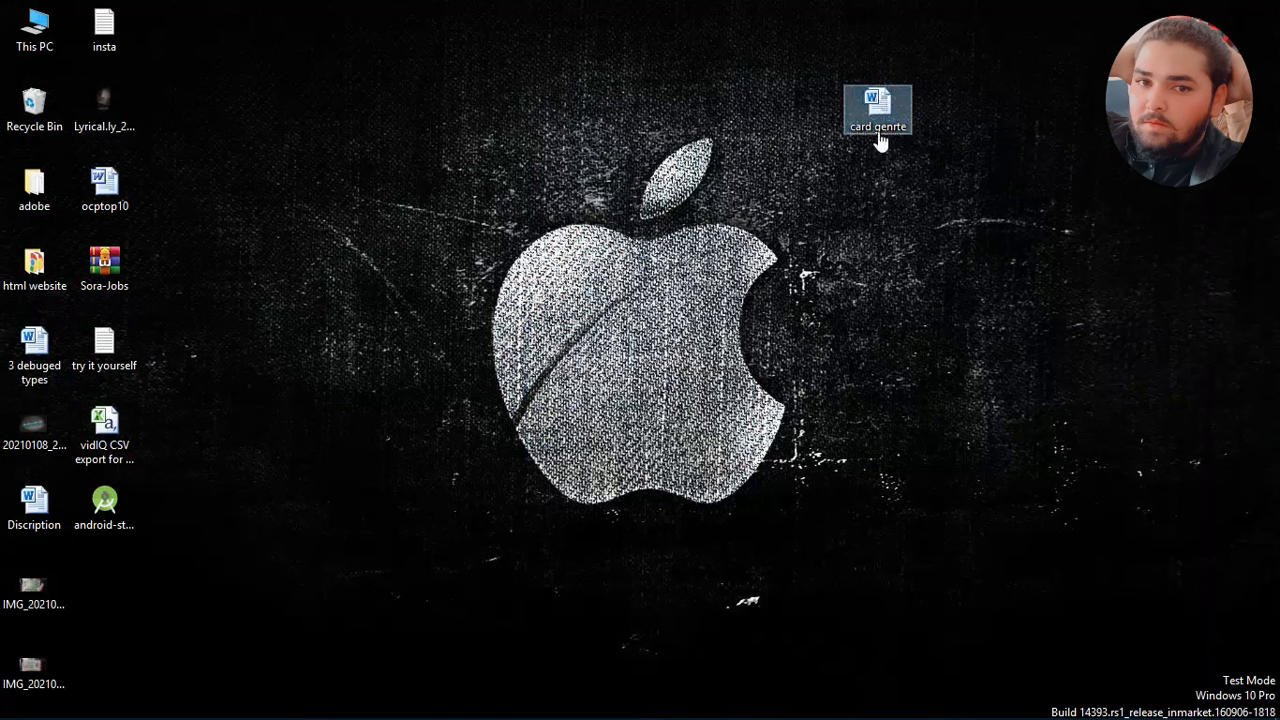
double_click(886, 112)
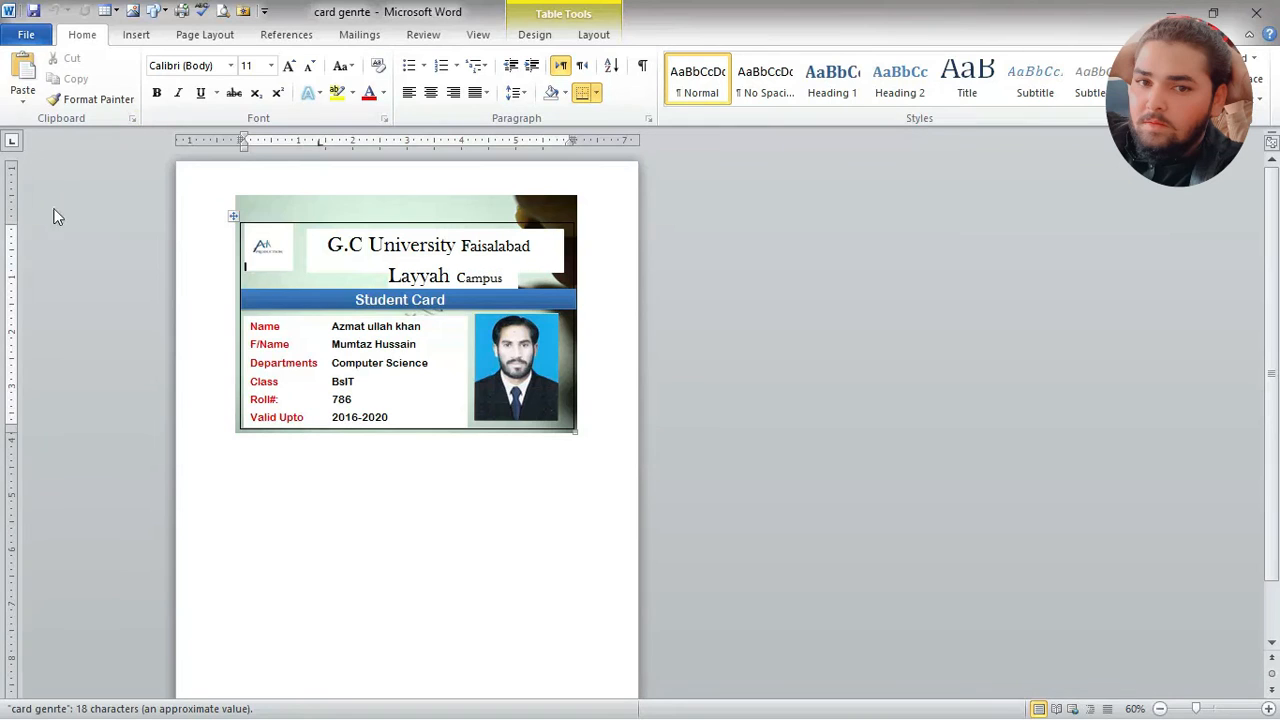
Step: Save a copy of the document on the Desktop as a PDF named card genrte
click(27, 40)
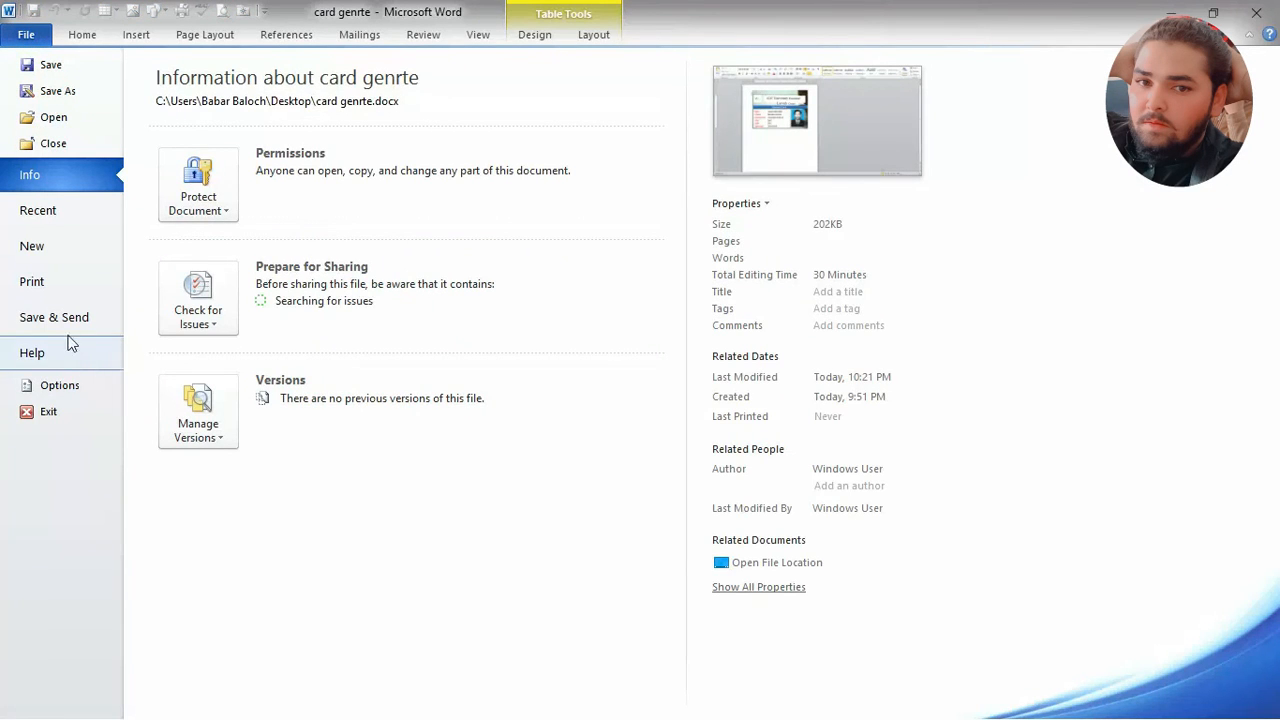
click(58, 91)
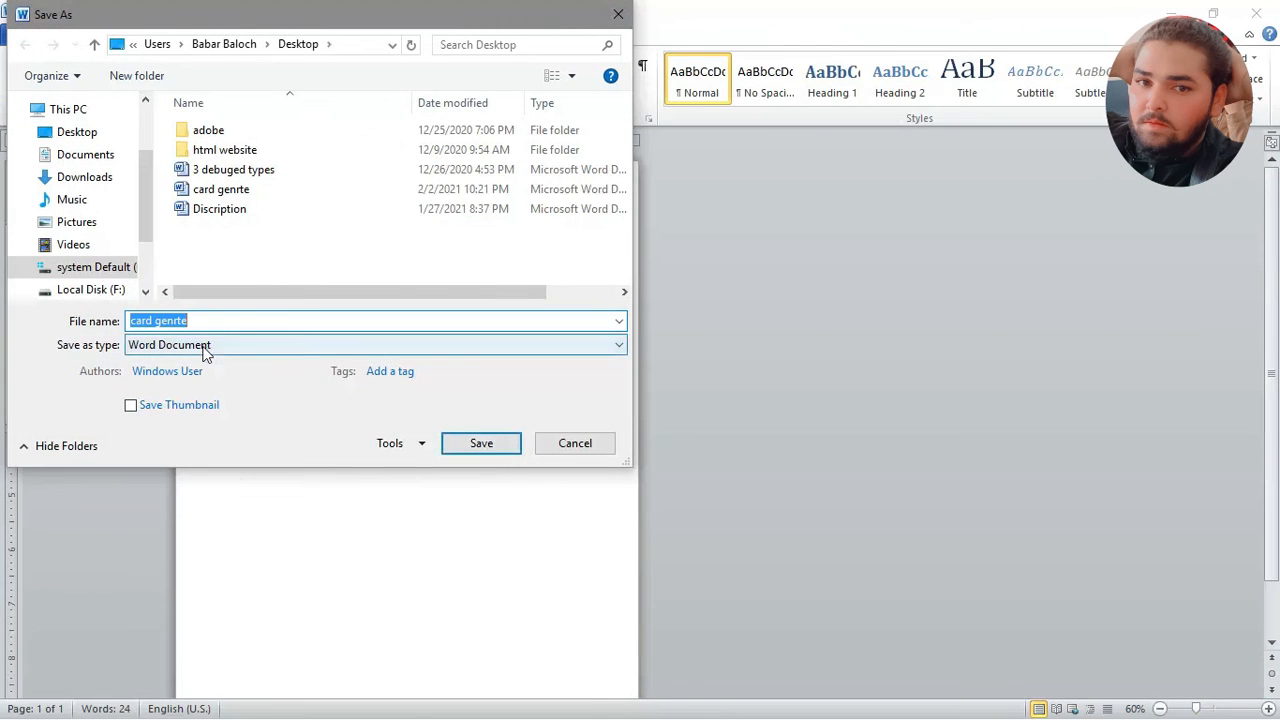
click(575, 345)
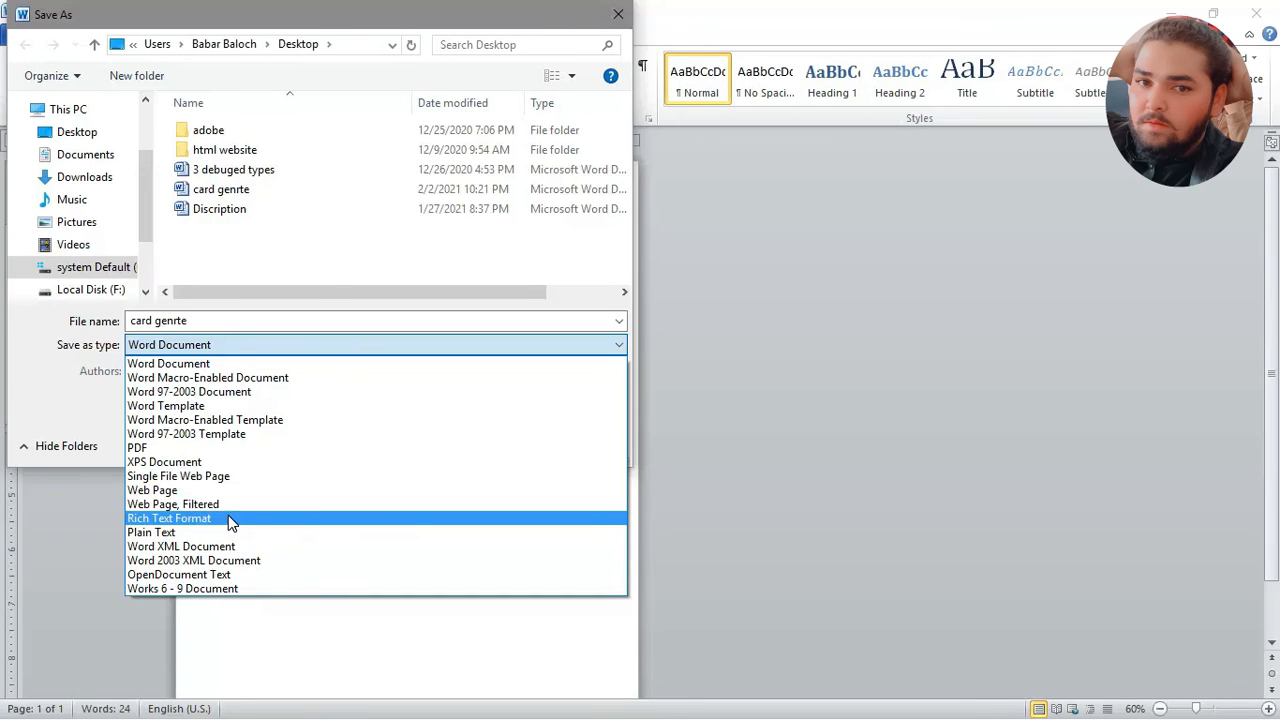
click(186, 449)
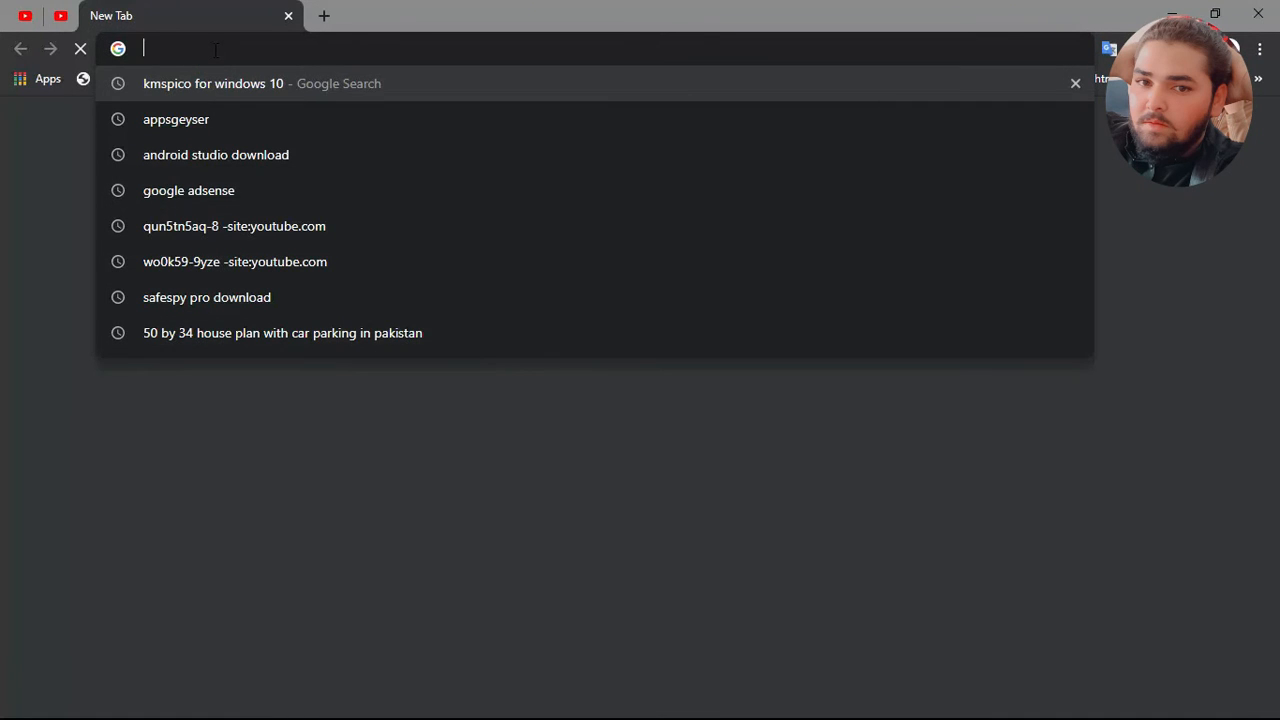
Step: Switch to Chrome and search Google for "pdf to jpg online converter"
text(pdf)
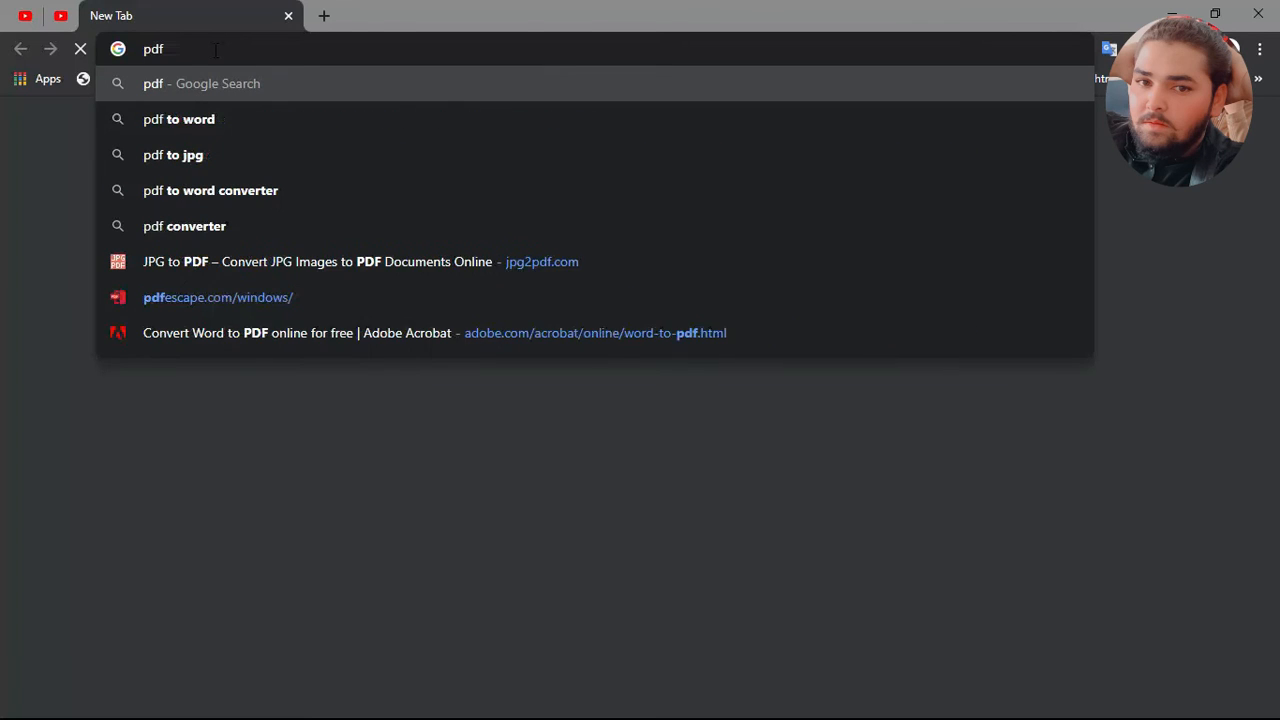
text( to)
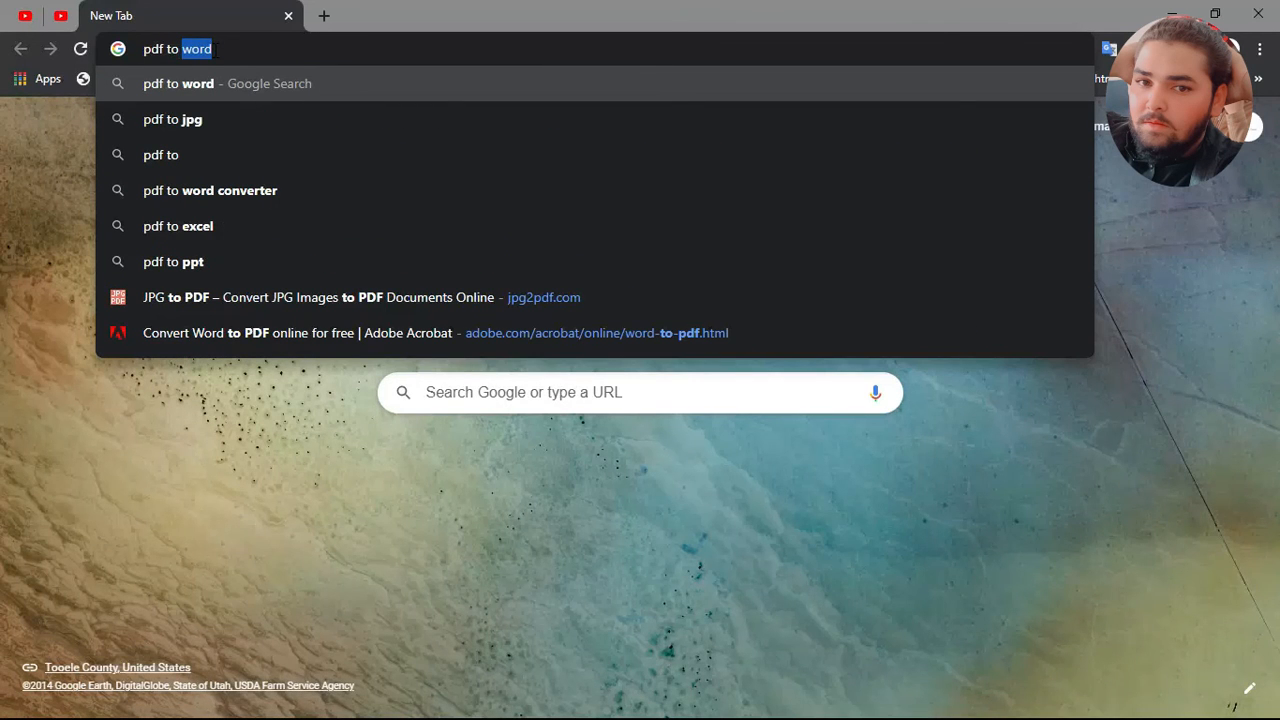
text( jpg)
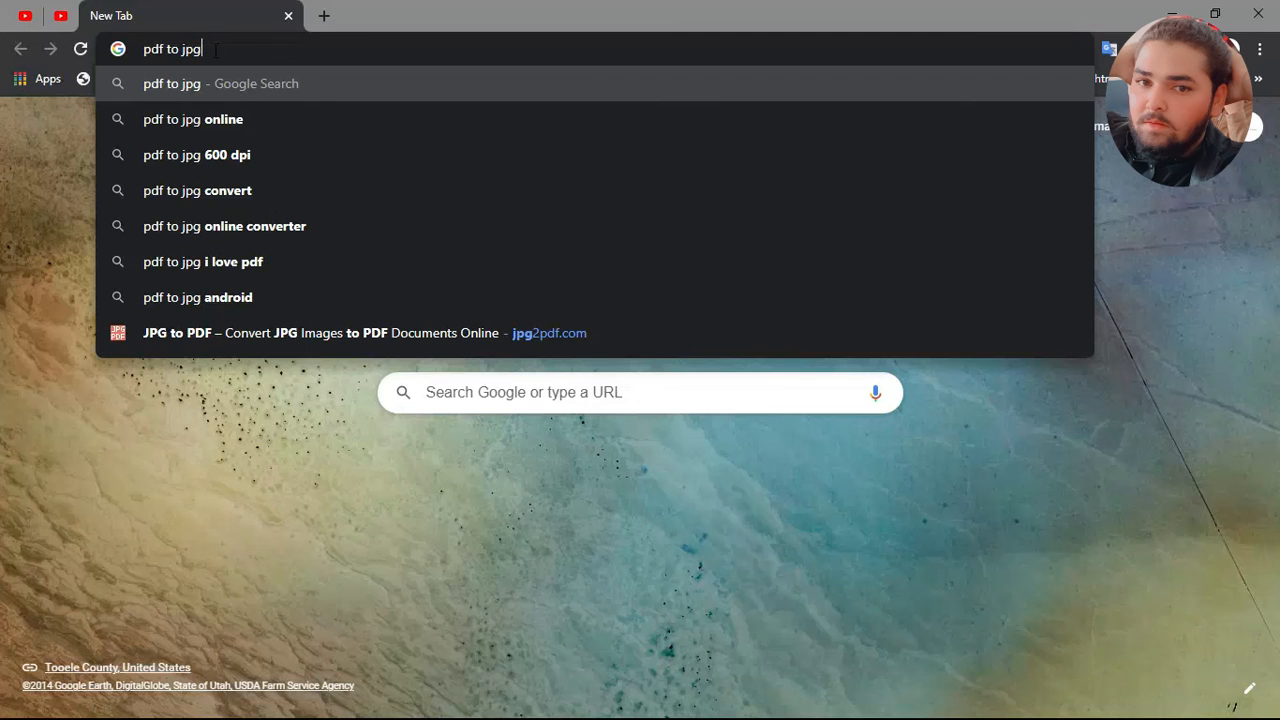
click(249, 227)
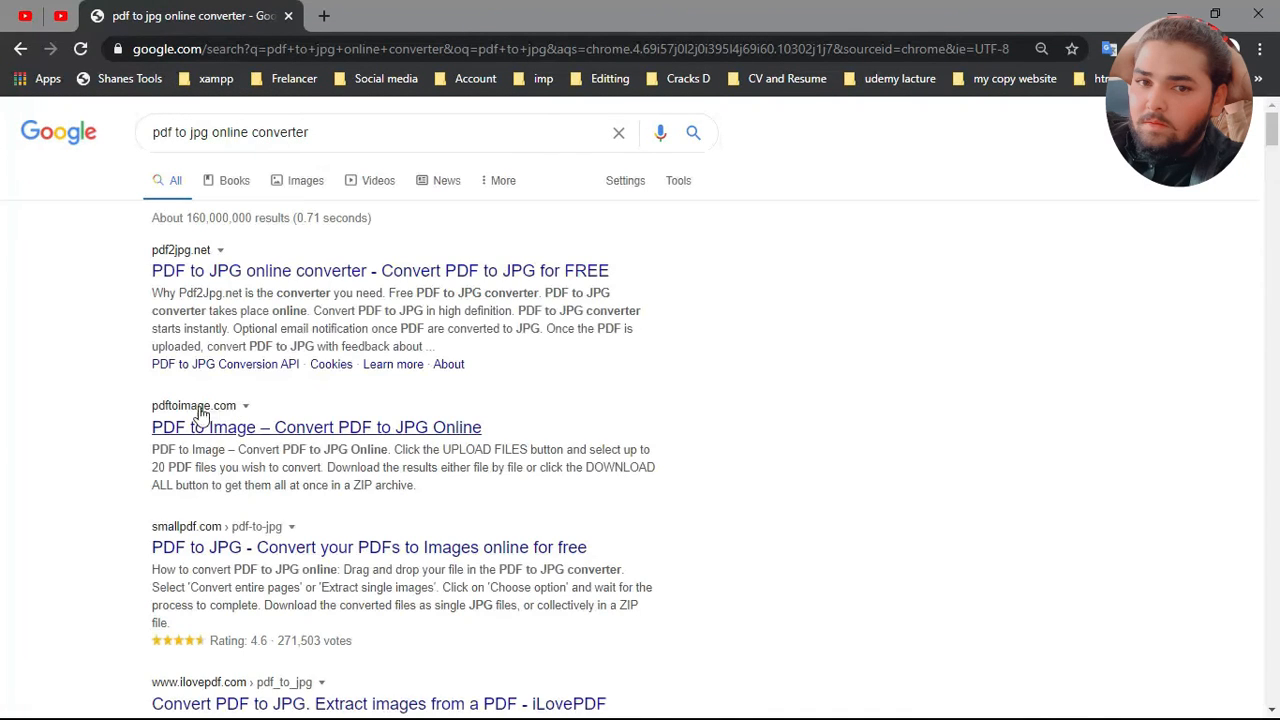
Step: Open the pdf2jpg.net converter from the search results and go to its PDF upload section
click(225, 279)
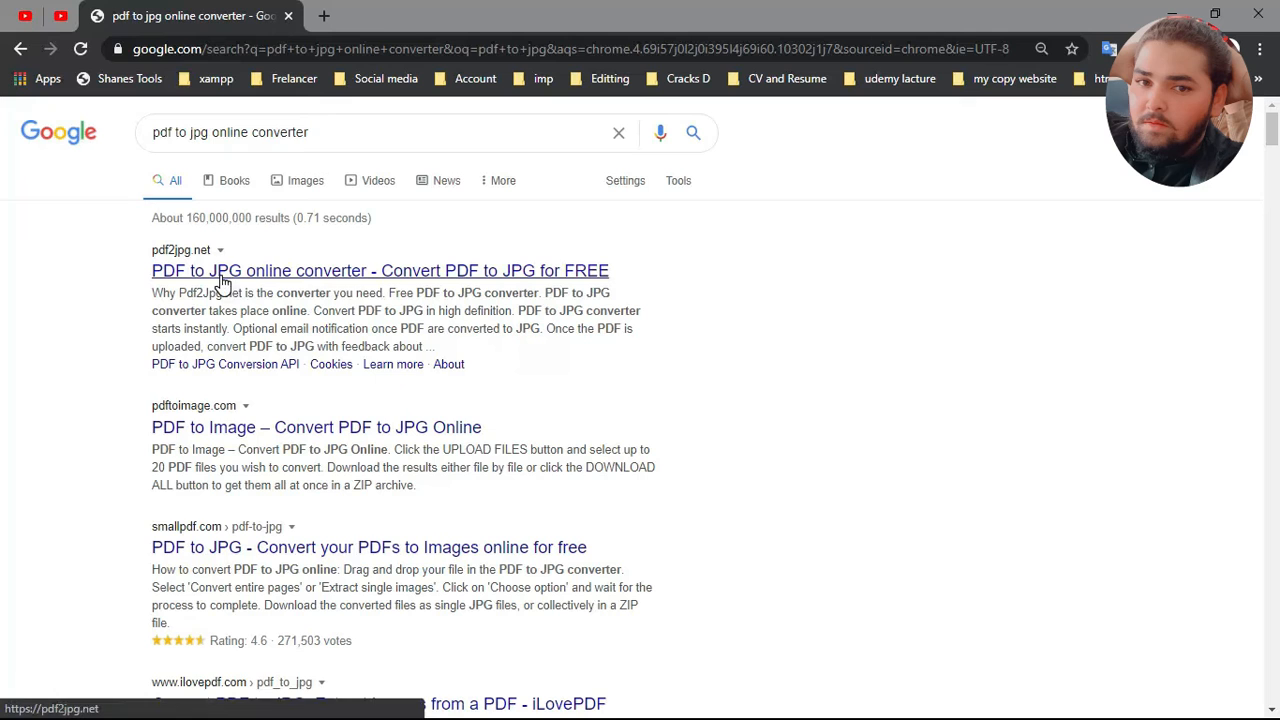
click(222, 280)
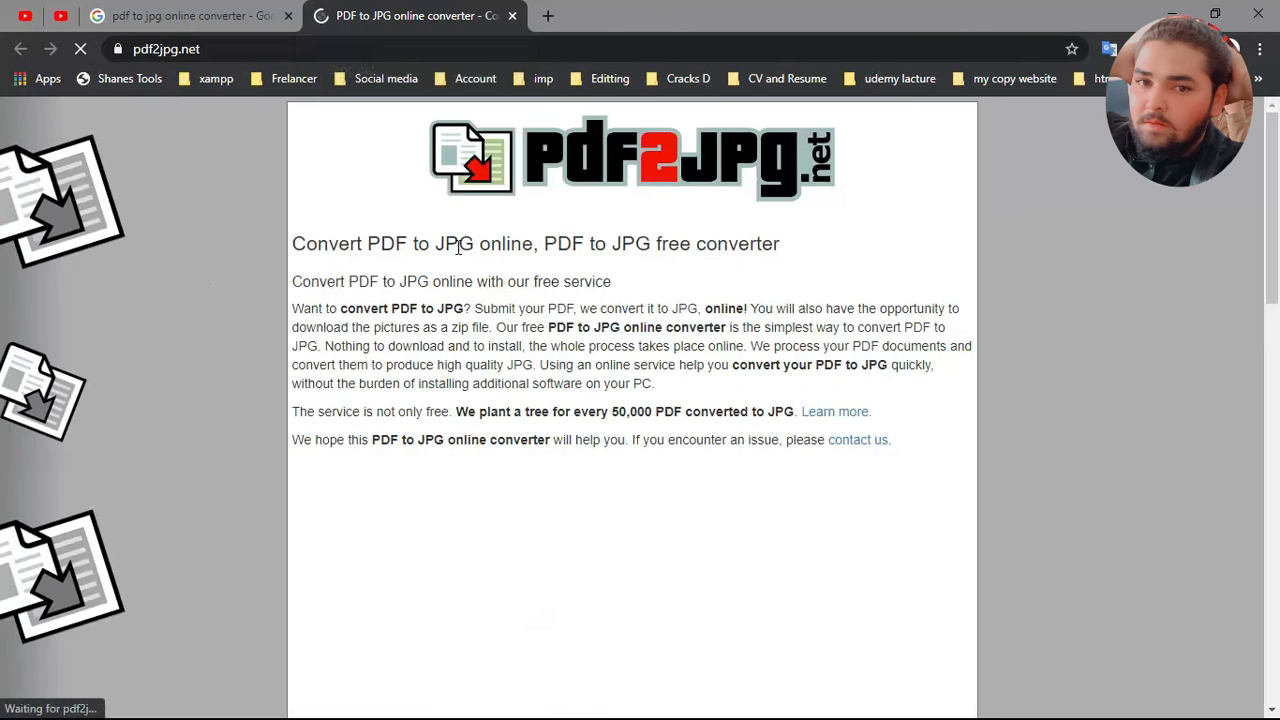
scroll(458, 250, down, 5)
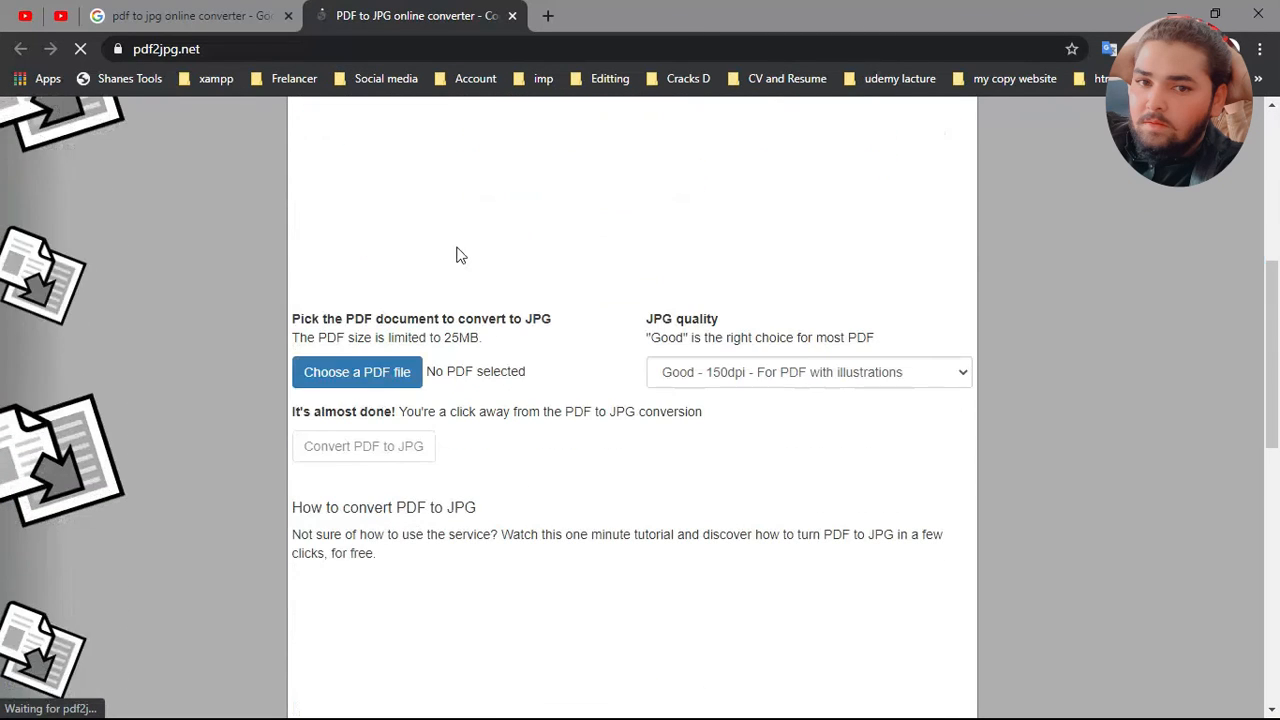
Step: Choose card genrte.pdf from the Desktop as the source file and convert it to JPG
click(355, 373)
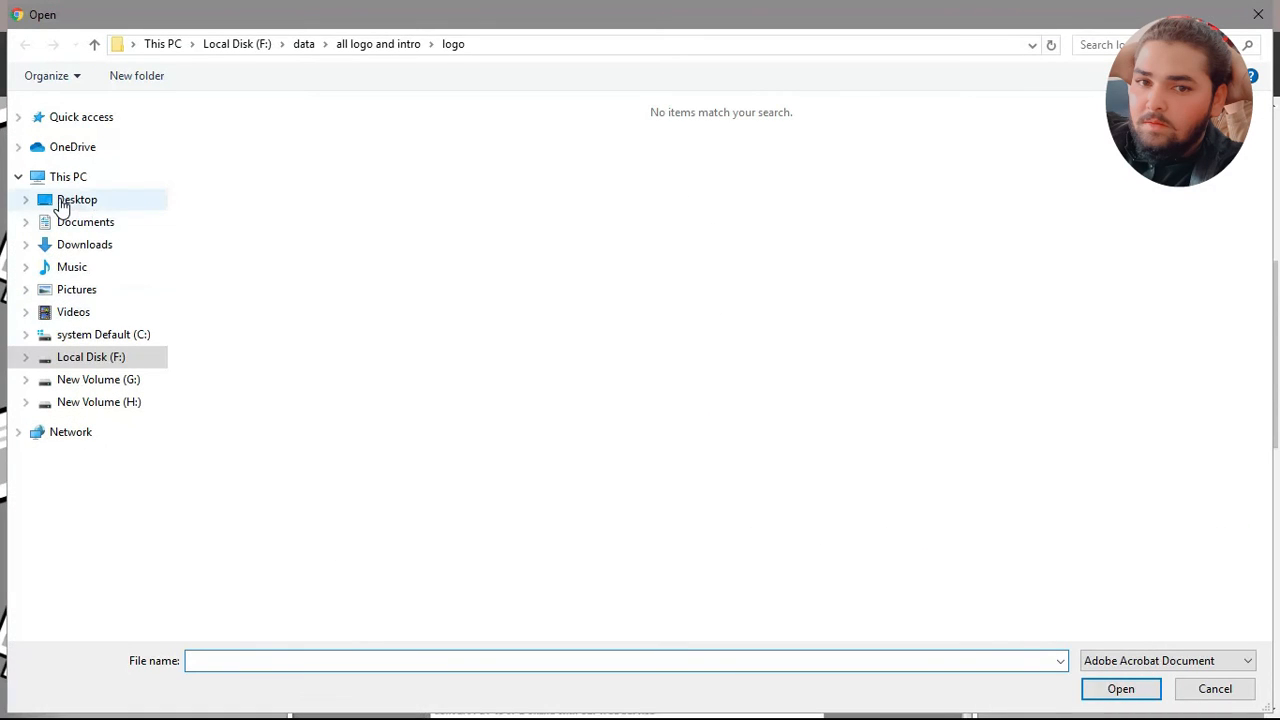
click(60, 201)
click(415, 152)
double_click(415, 152)
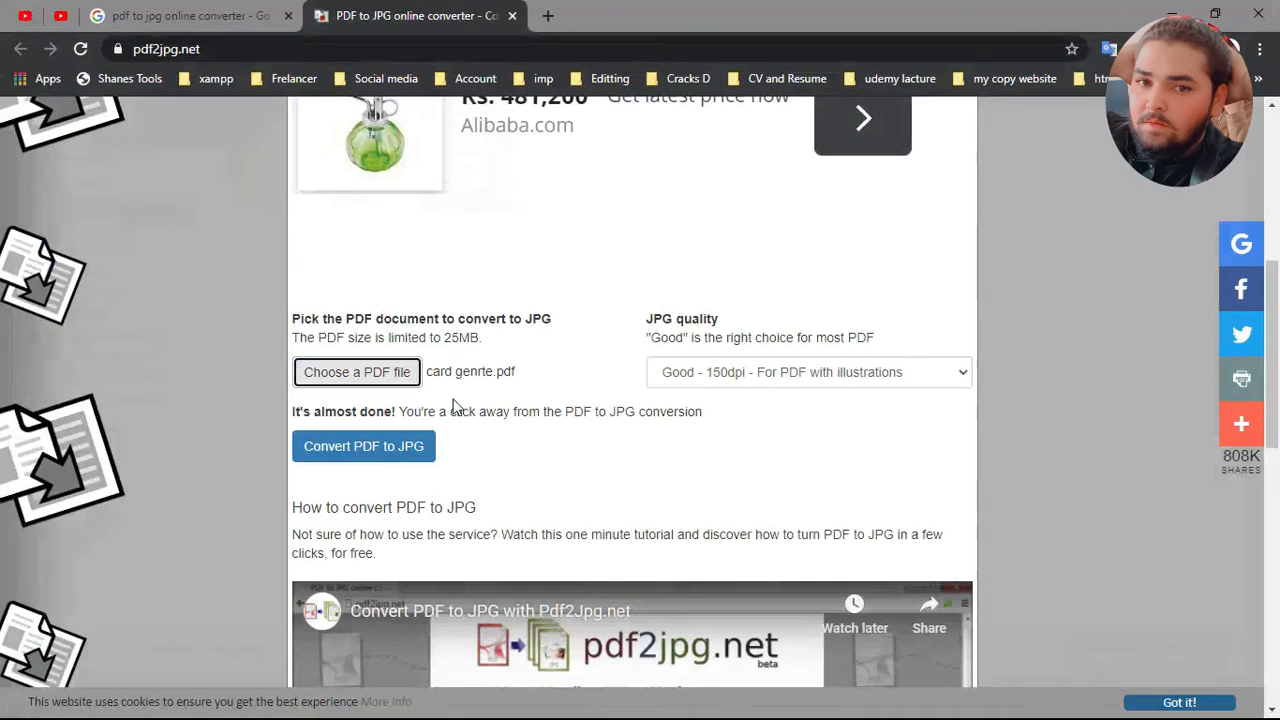
click(328, 450)
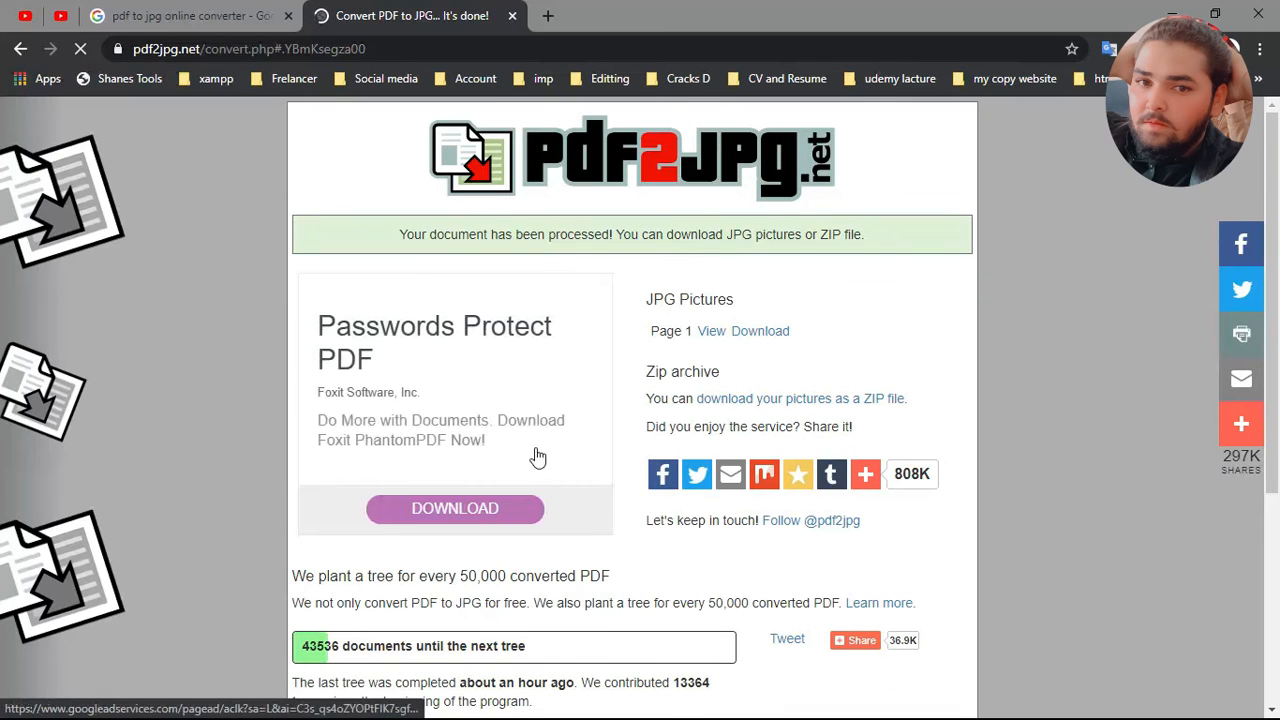
Step: Download the converted page 1 as a JPG picture from the results page
scroll(705, 360, down, 2)
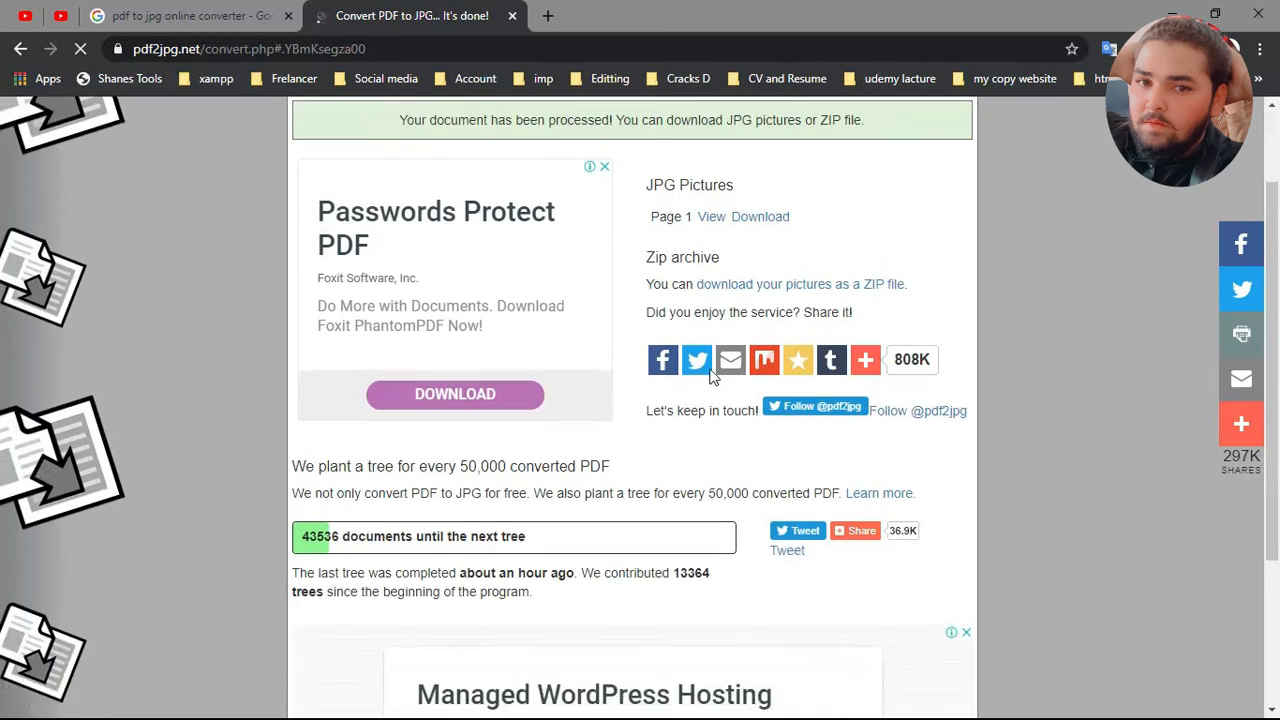
scroll(710, 368, down, 1)
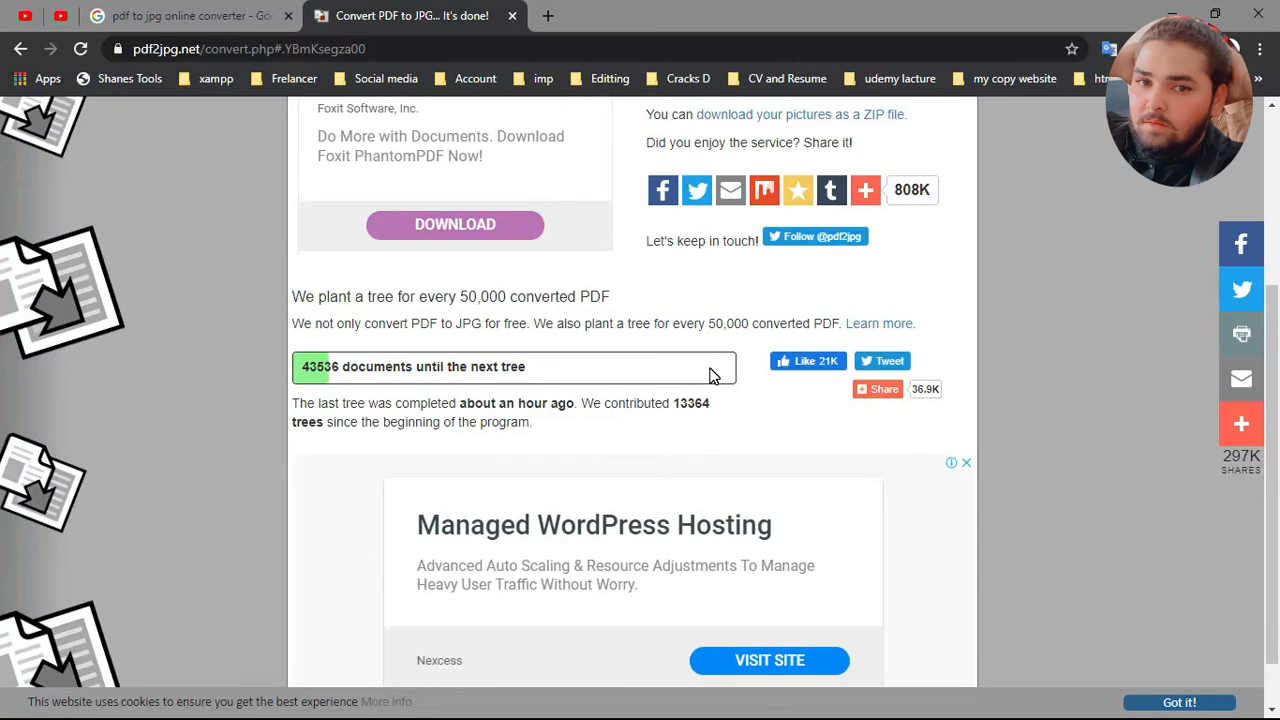
scroll(710, 374, down, 1)
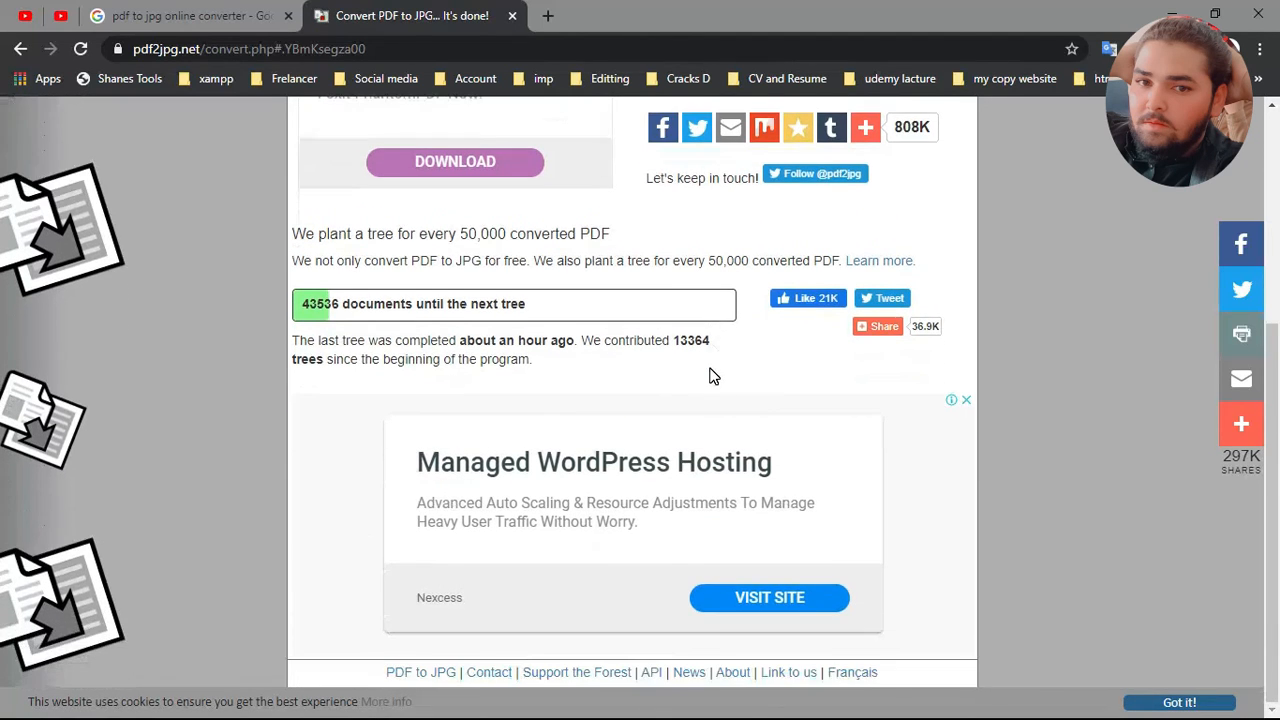
scroll(710, 375, up, 2)
scroll(711, 373, up, 1)
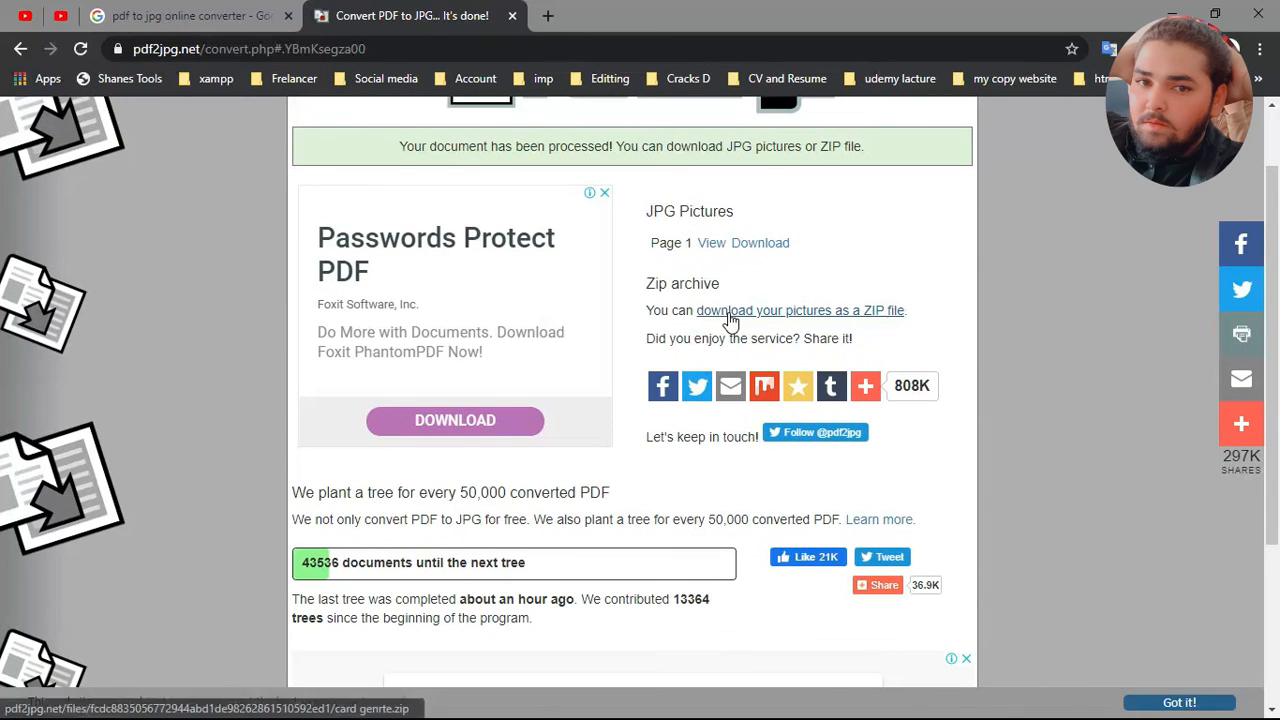
click(779, 252)
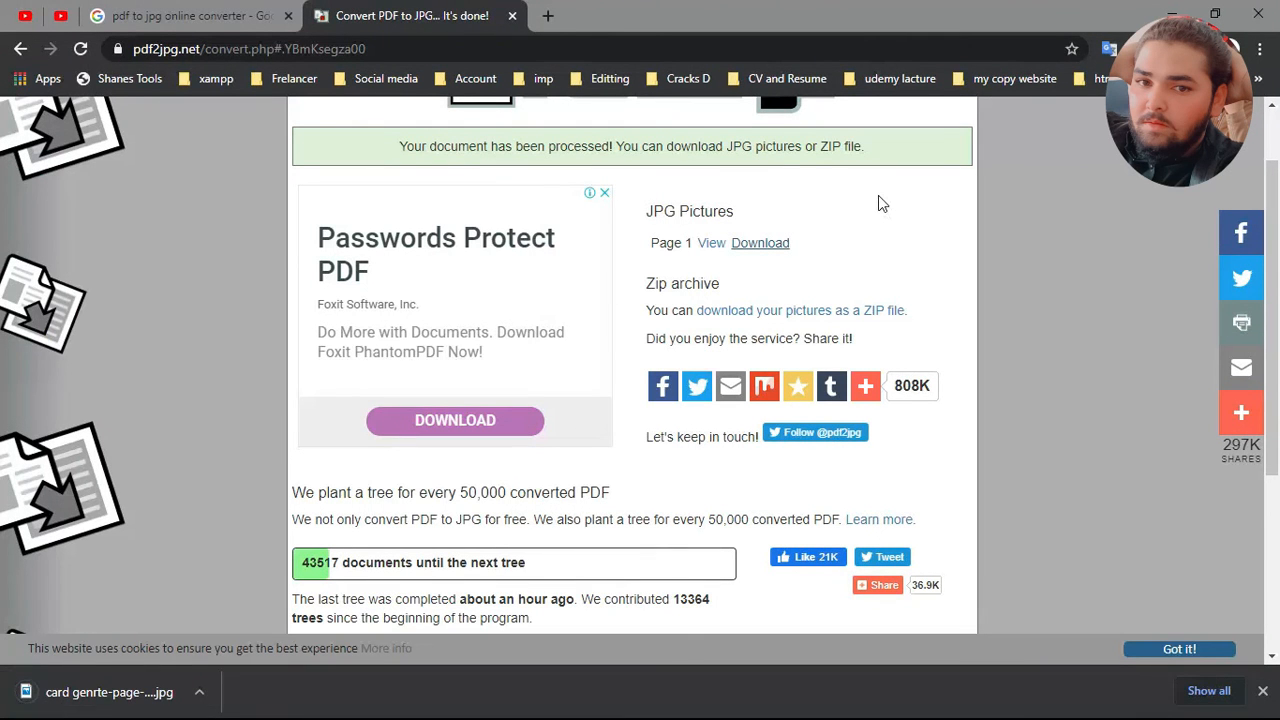
Step: Leave the browser, view the downloaded card genrte-page-001 picture enlarged from the desktop, and close the viewer
click(1170, 14)
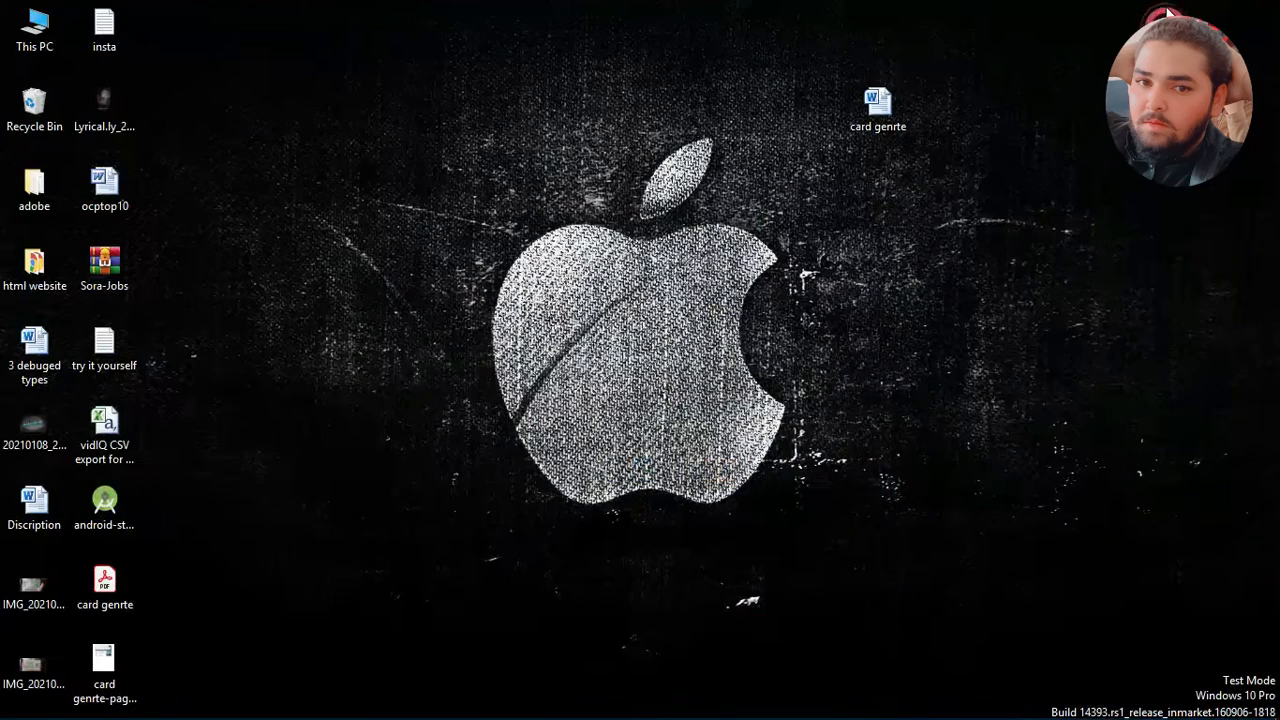
click(100, 668)
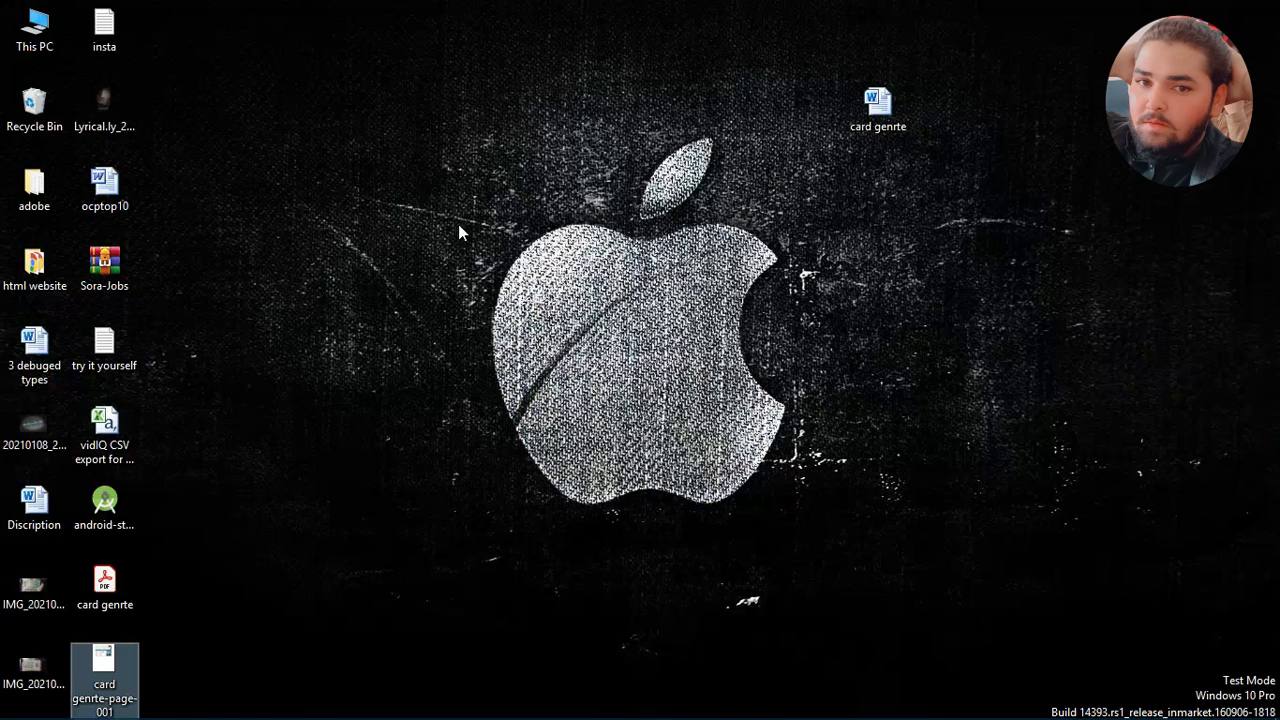
key(Return)
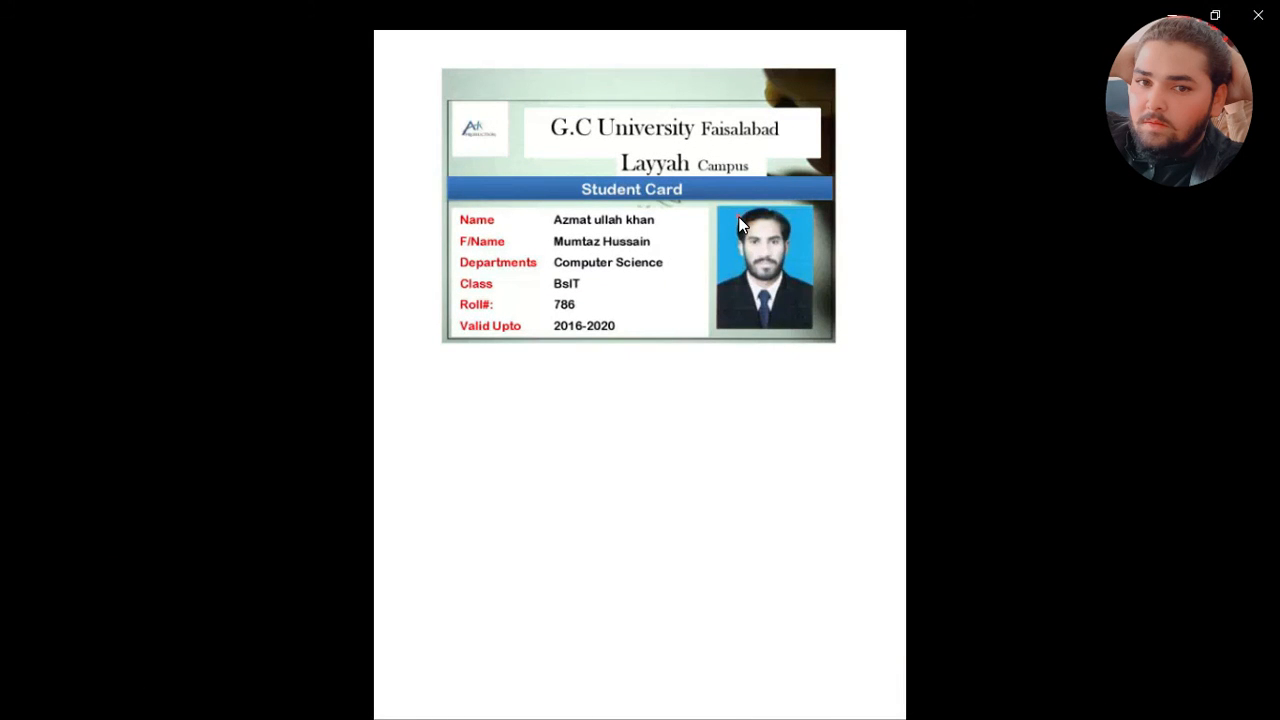
double_click(549, 179)
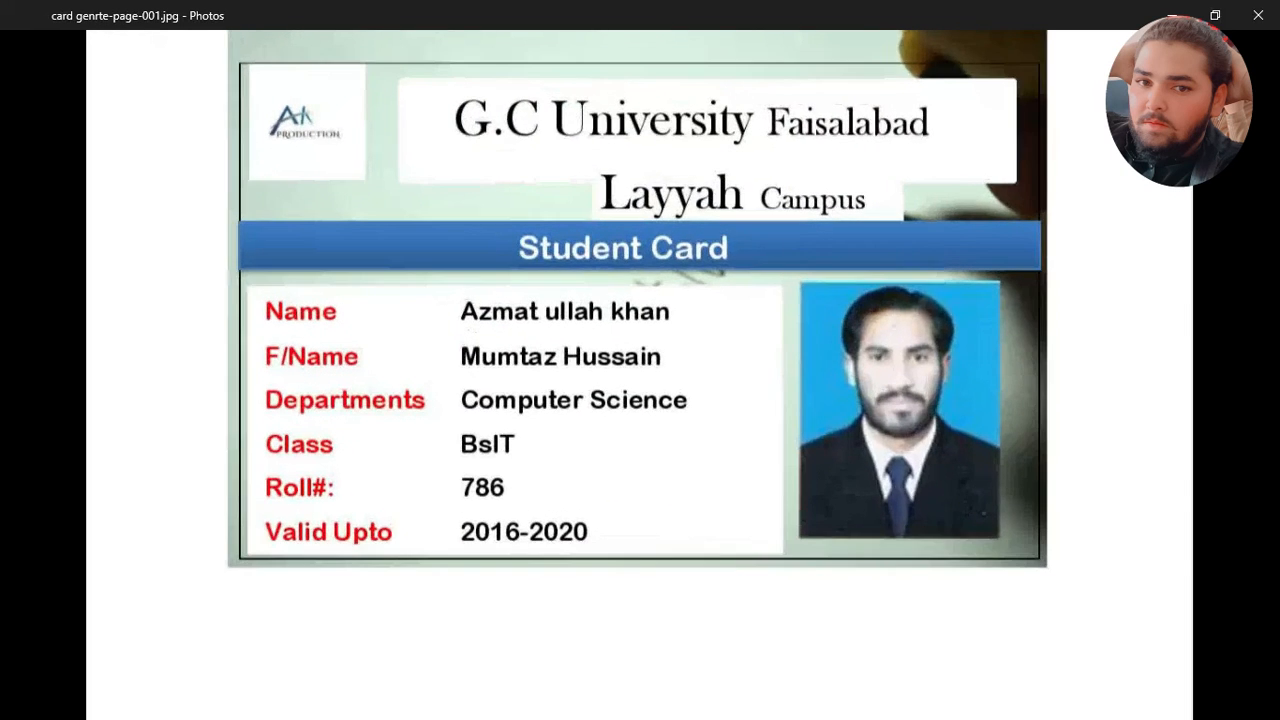
scroll(549, 181, up, 4)
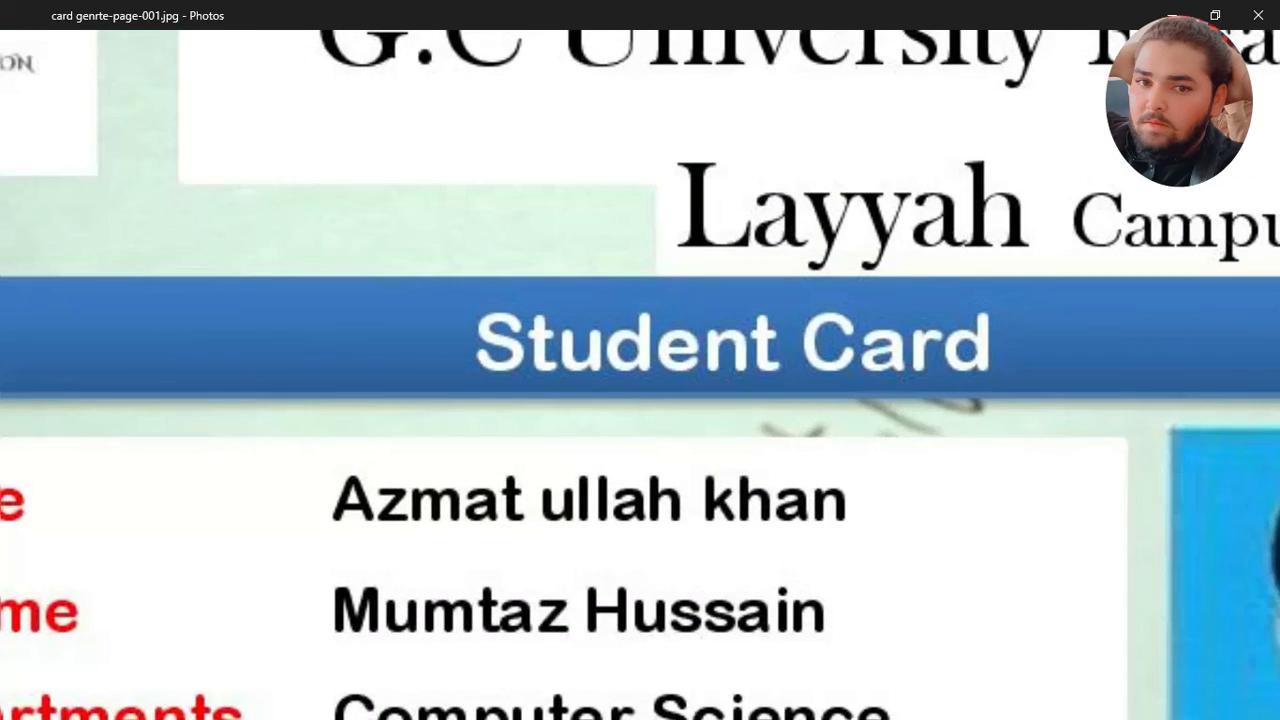
scroll(549, 181, down, 6)
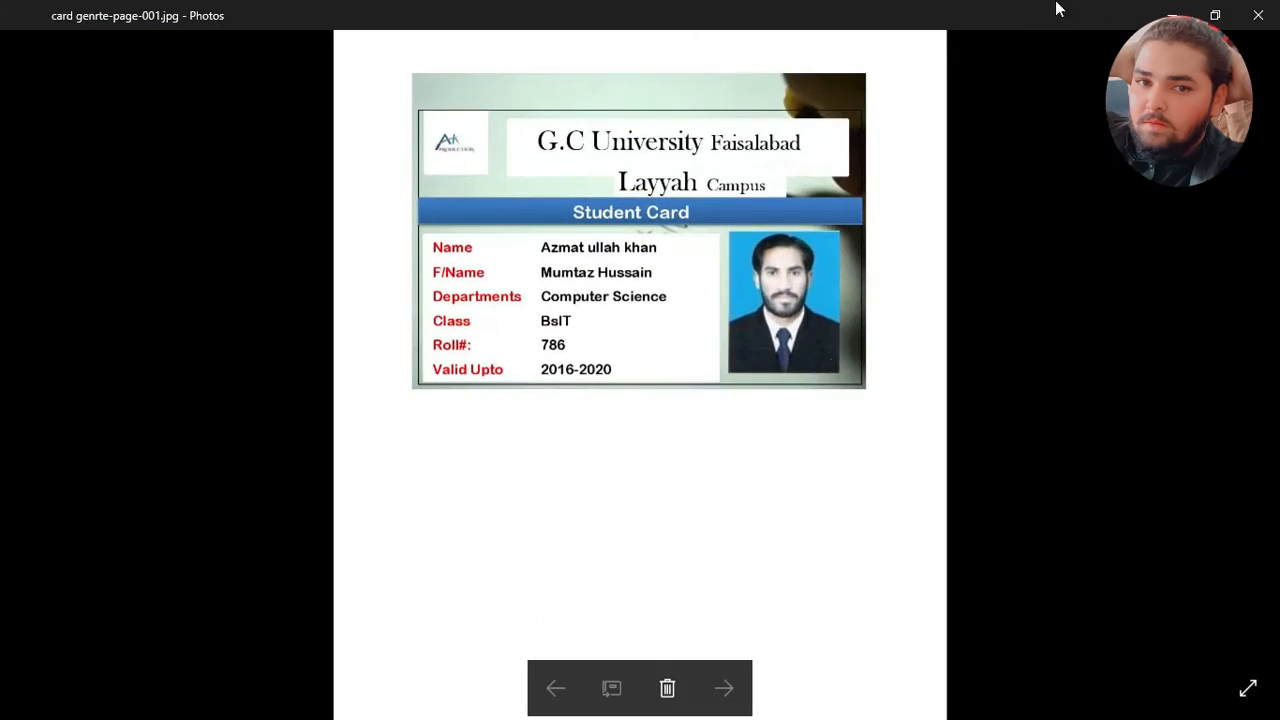
click(1258, 15)
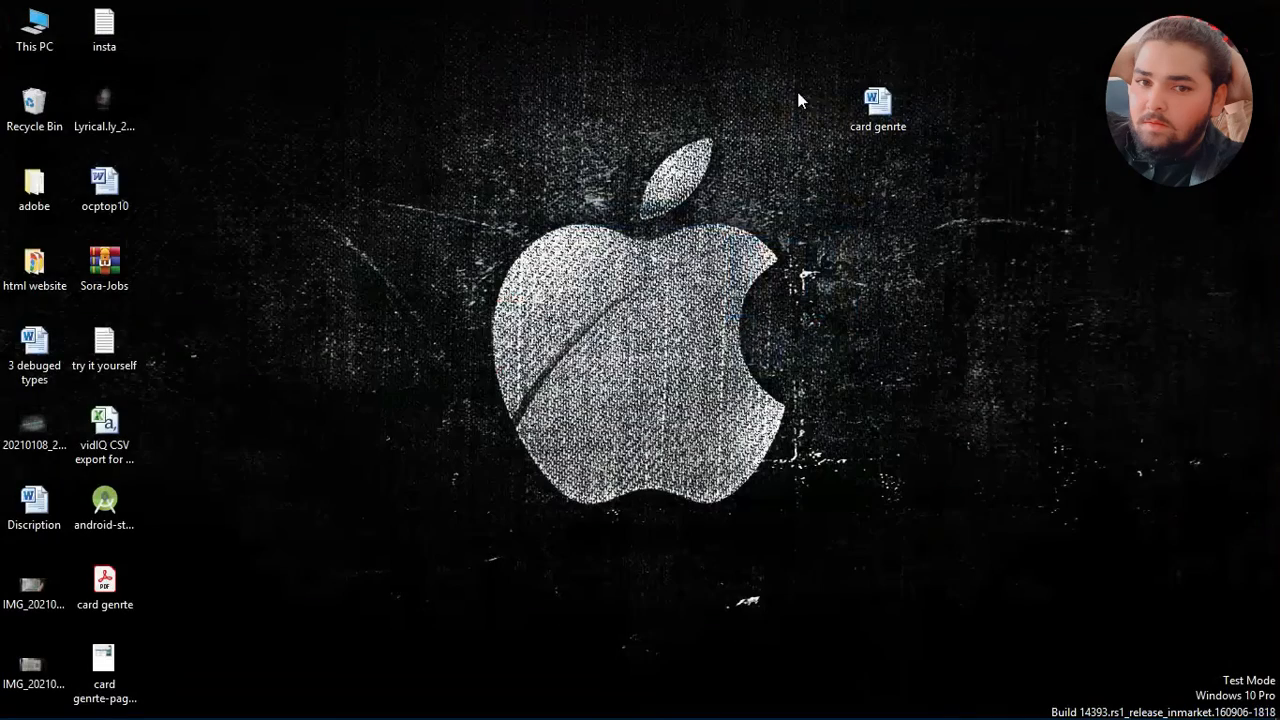
right_click(108, 672)
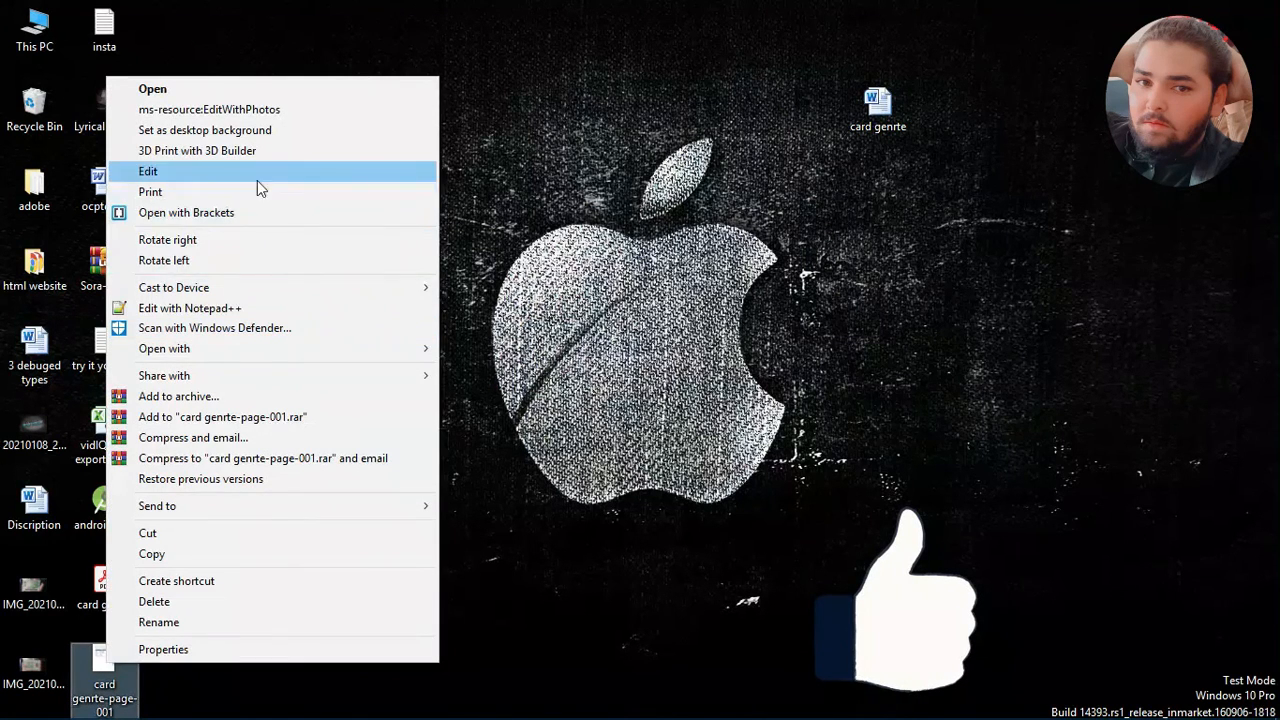
click(163, 193)
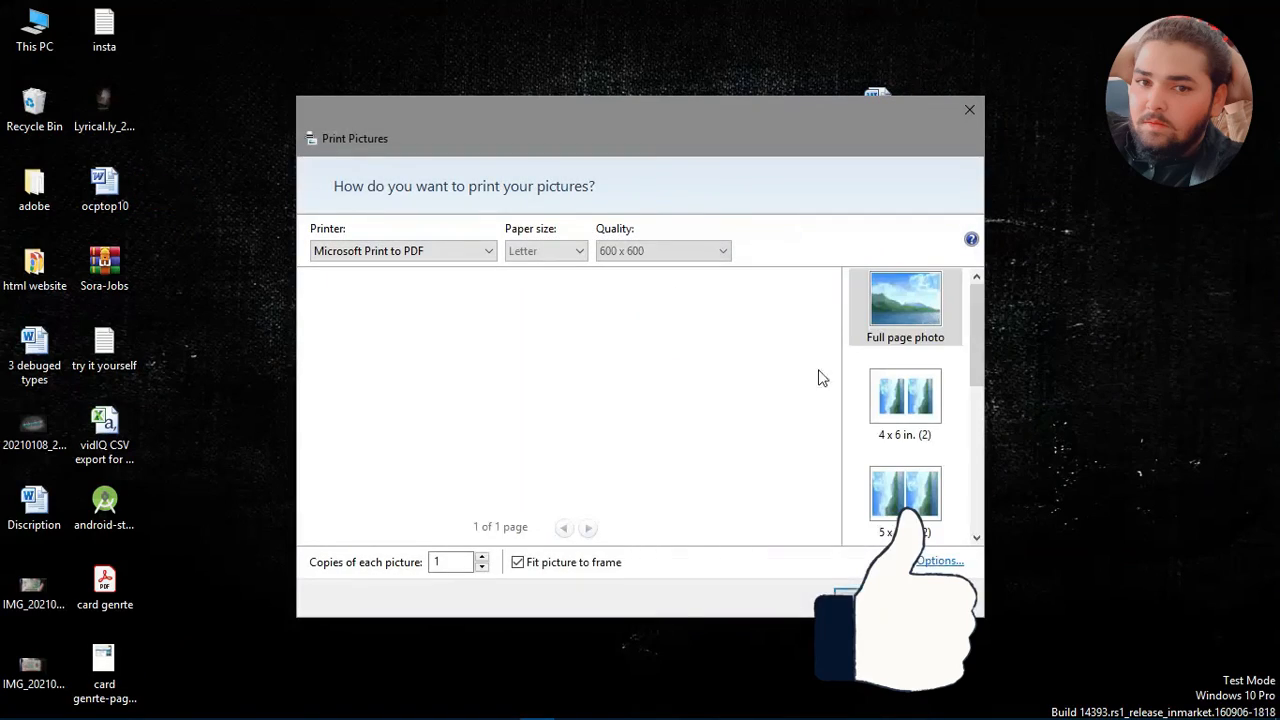
click(969, 109)
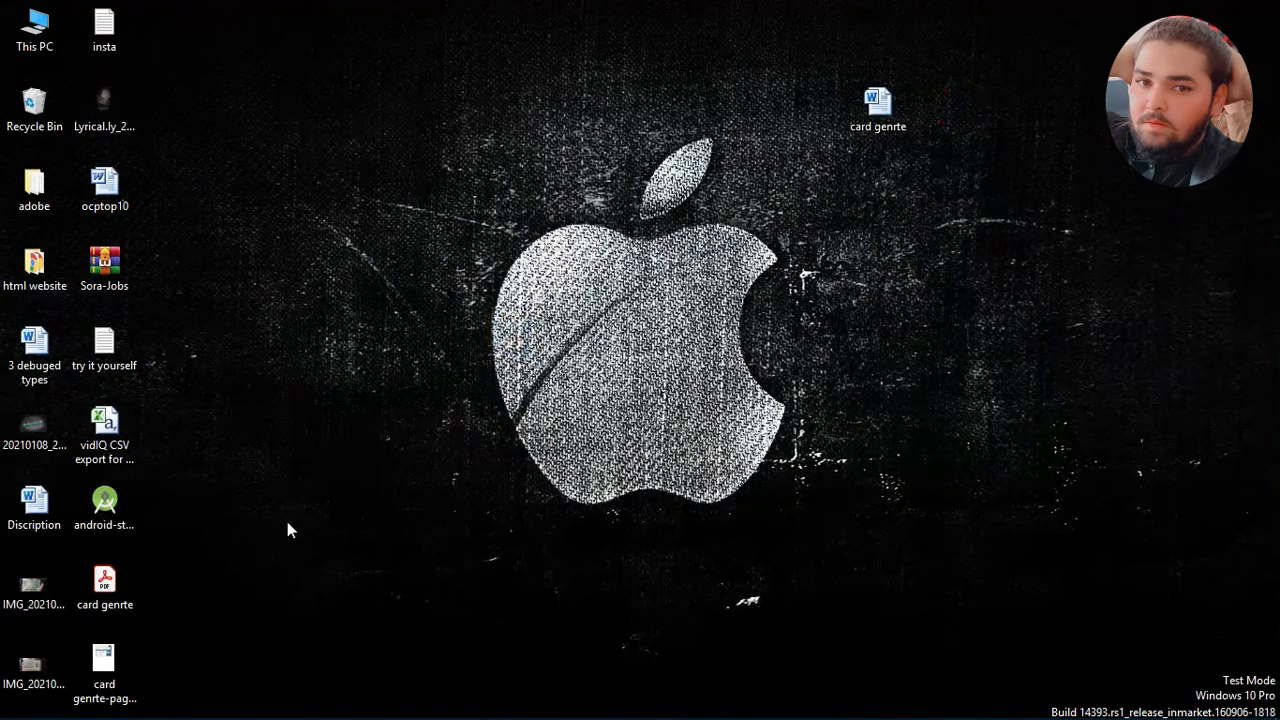
Step: Open the card genrte-page-001 picture from the desktop in Paint
click(113, 662)
right_click(113, 660)
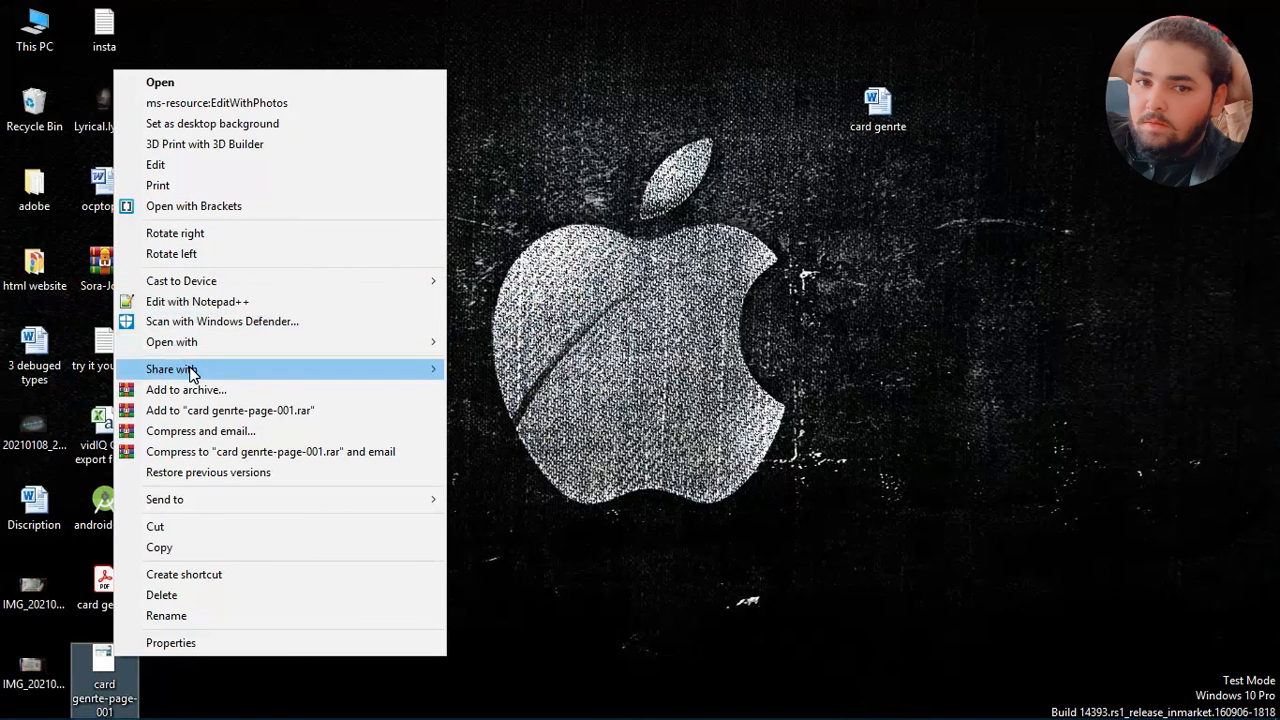
mouse_move(290, 342)
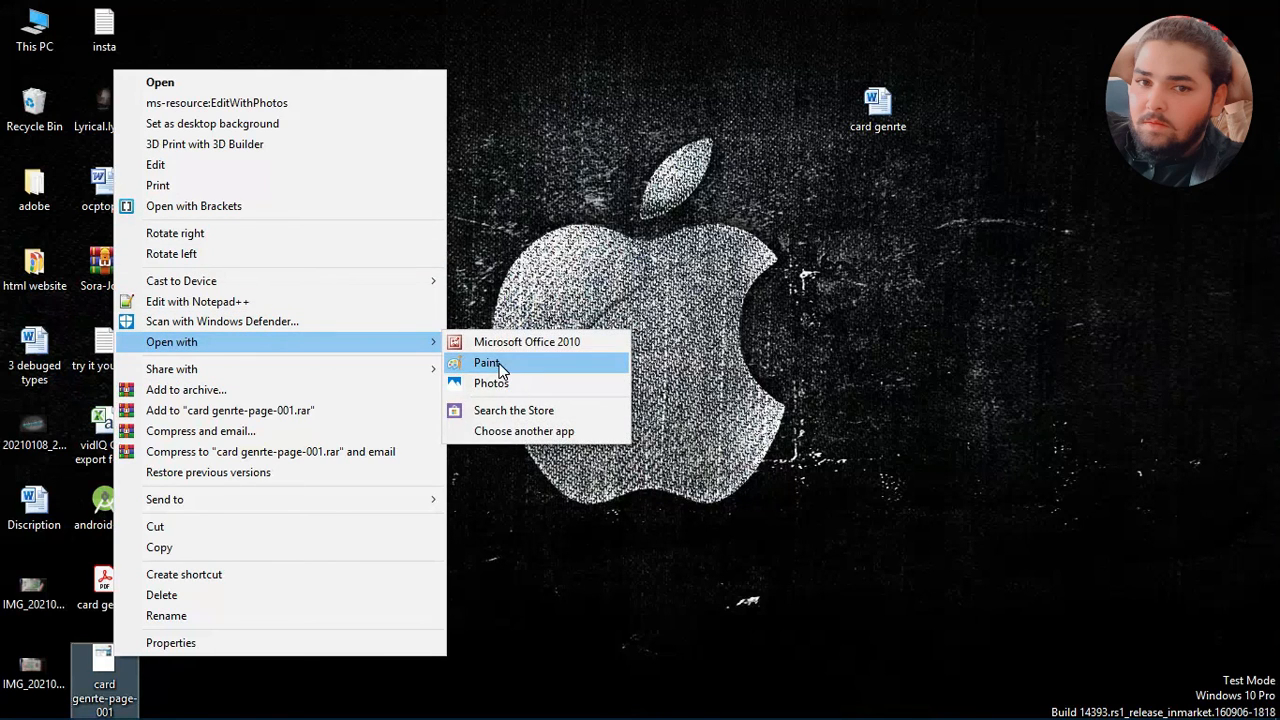
click(501, 365)
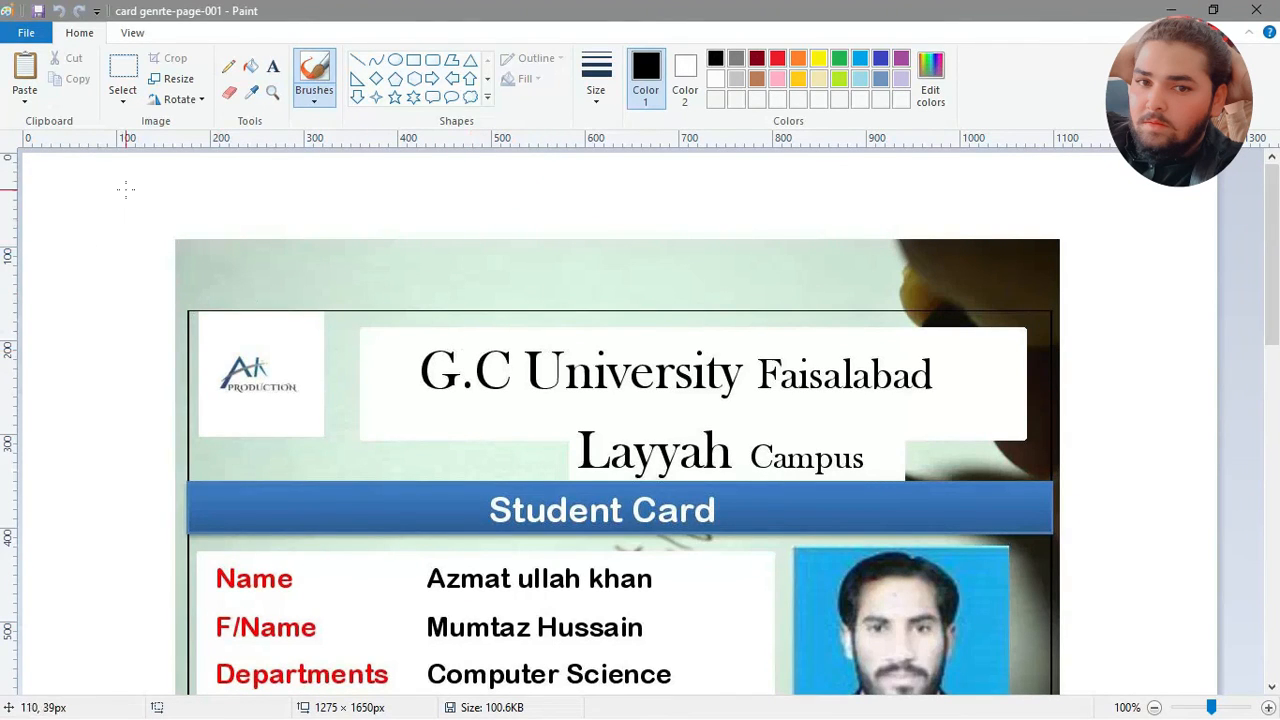
Step: Crop the picture to the card's black border with a rectangular selection of about 924 × 568 px
click(122, 72)
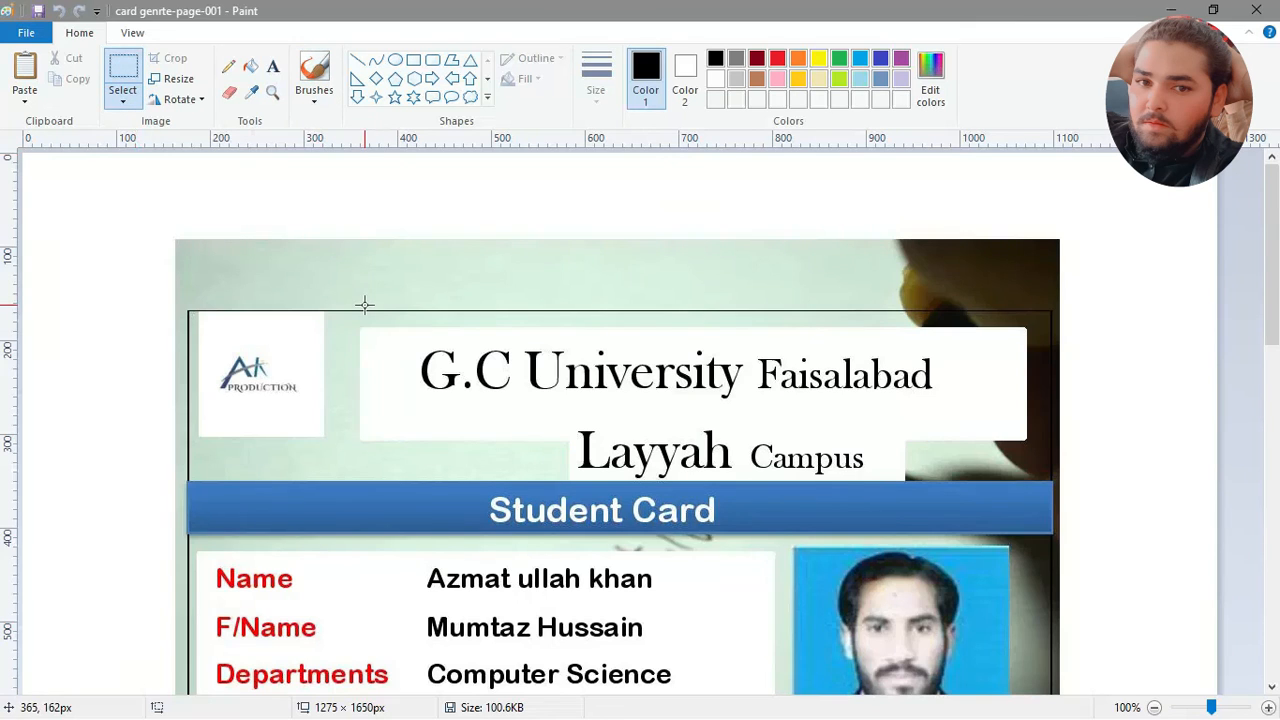
scroll(365, 305, down, 4)
scroll(365, 305, up, 3)
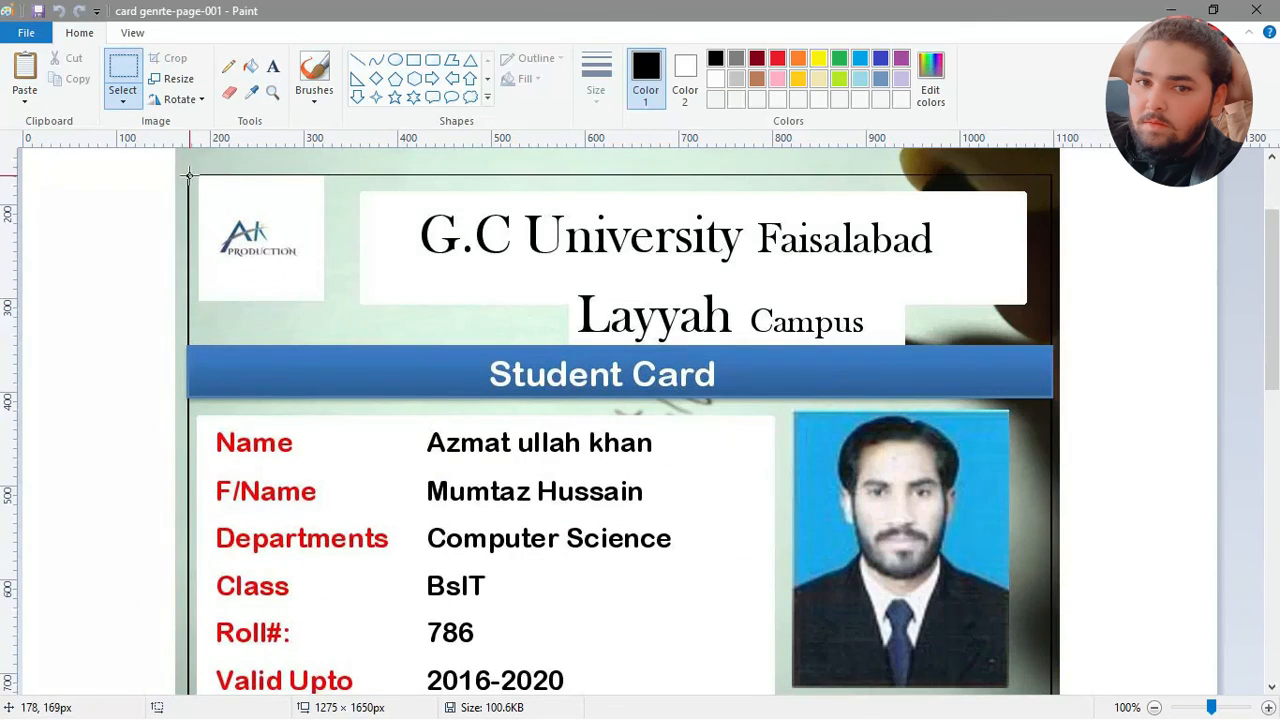
mouse_move(187, 174)
mouse_down()
mouse_move(437, 274)
mouse_move(662, 304)
mouse_move(905, 381)
mouse_move(1078, 650)
mouse_move(1050, 683)
mouse_move(1063, 614)
mouse_move(1052, 571)
mouse_up()
scroll(1048, 669, down, 4)
scroll(1049, 671, up, 3)
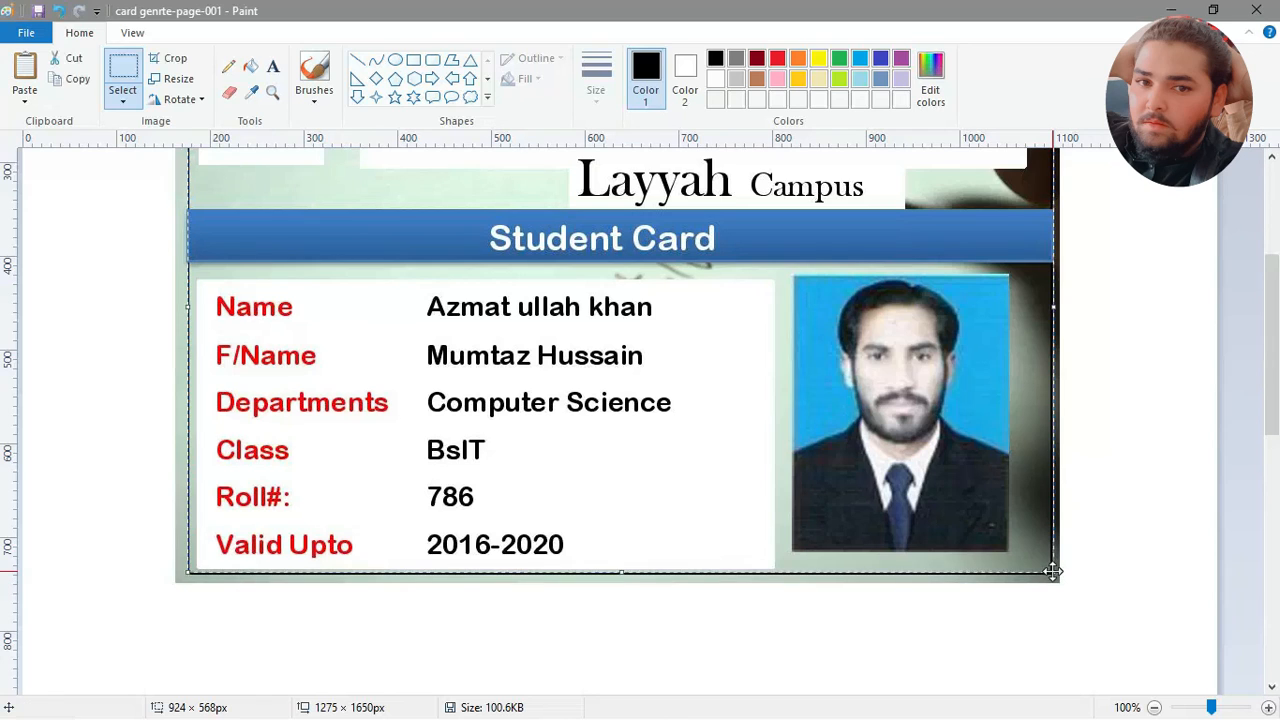
click(163, 58)
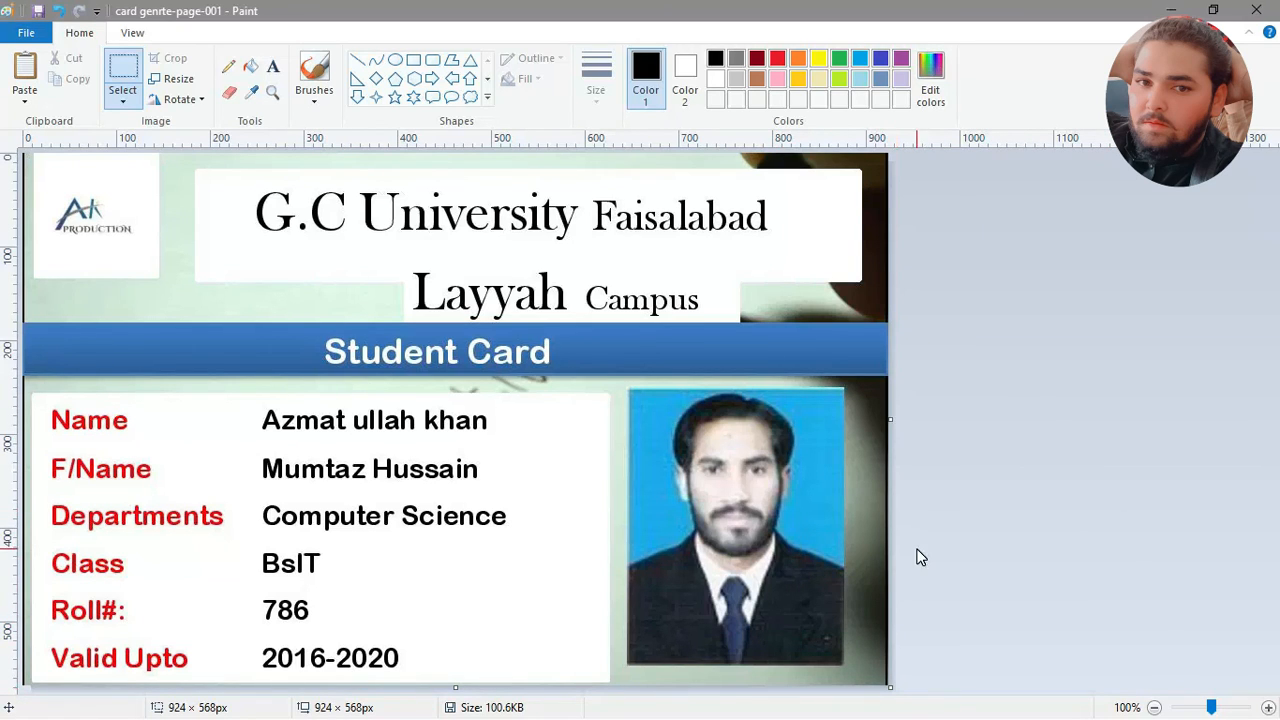
Step: Trim the canvas's right edge to a width of 922 px and try to trim the card's left edge
drag(888, 421, 886, 422)
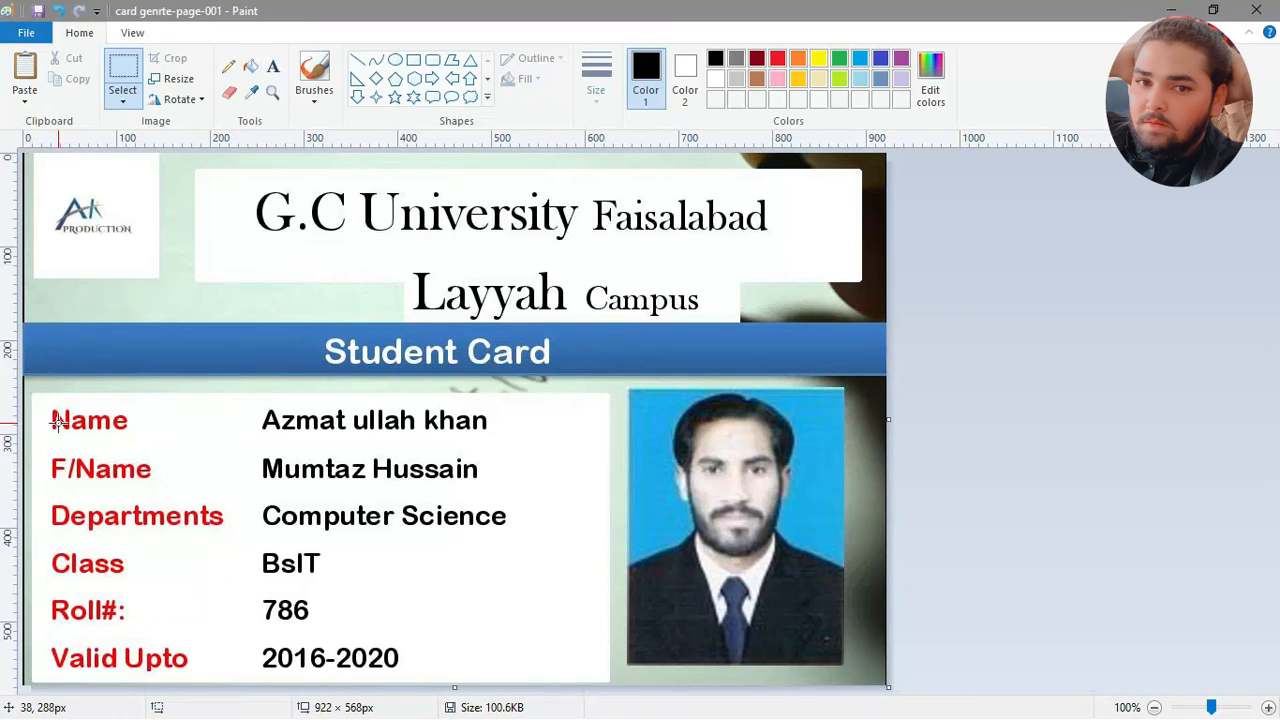
scroll(57, 421, down, 2)
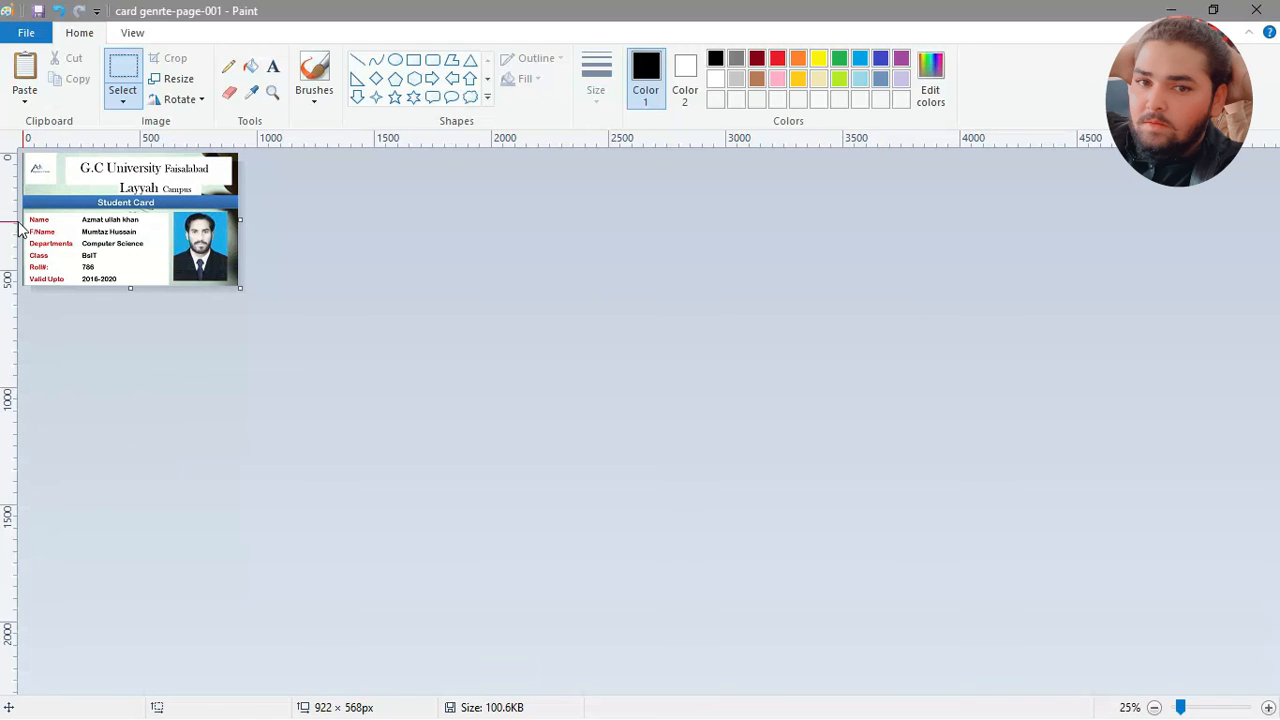
drag(24, 208, 25, 208)
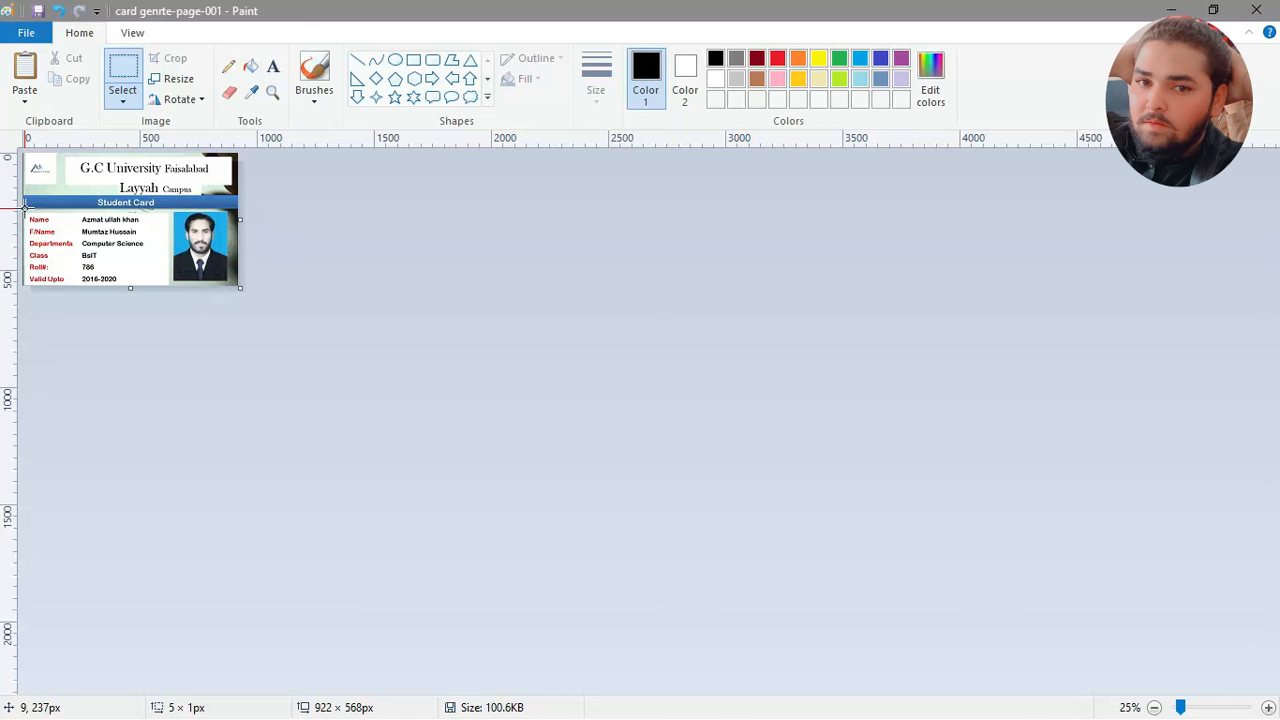
scroll(24, 208, up, 2)
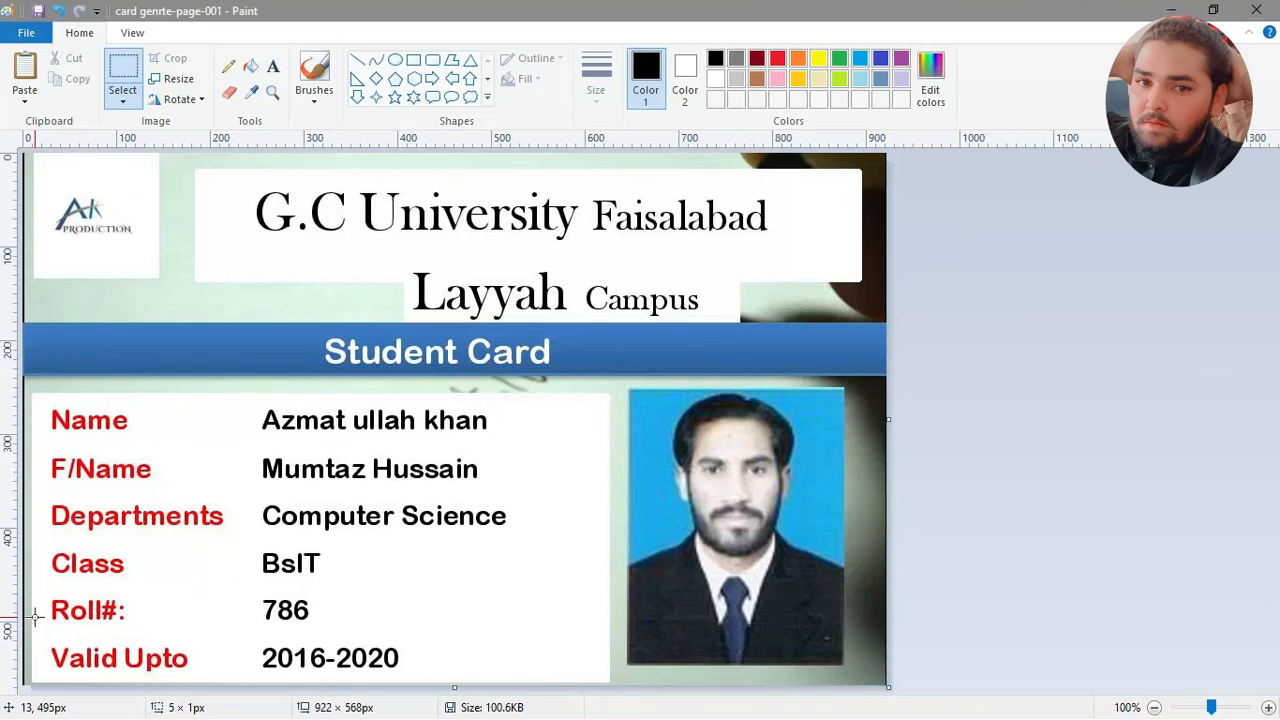
scroll(35, 617, down, 1)
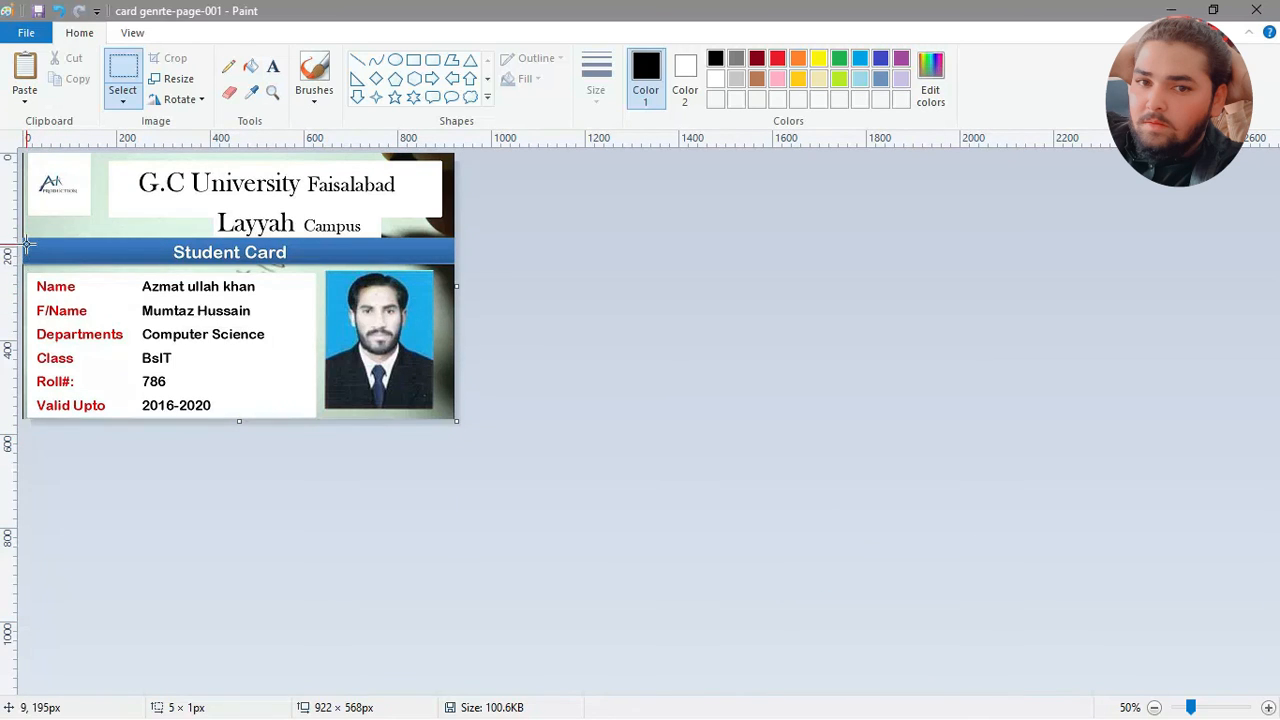
Step: Crop off the dark strip at the card's left edge to about 913 × 565 px, then save and close the picture
click(126, 67)
drag(27, 153, 491, 429)
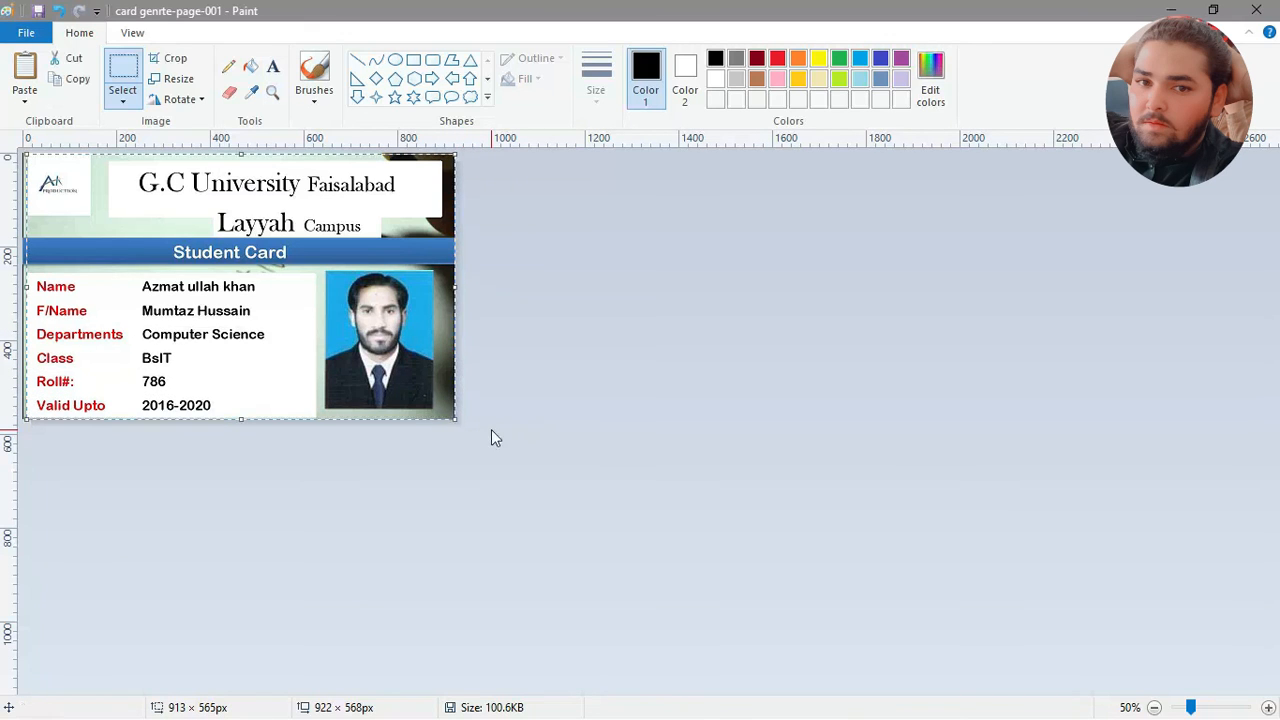
click(165, 62)
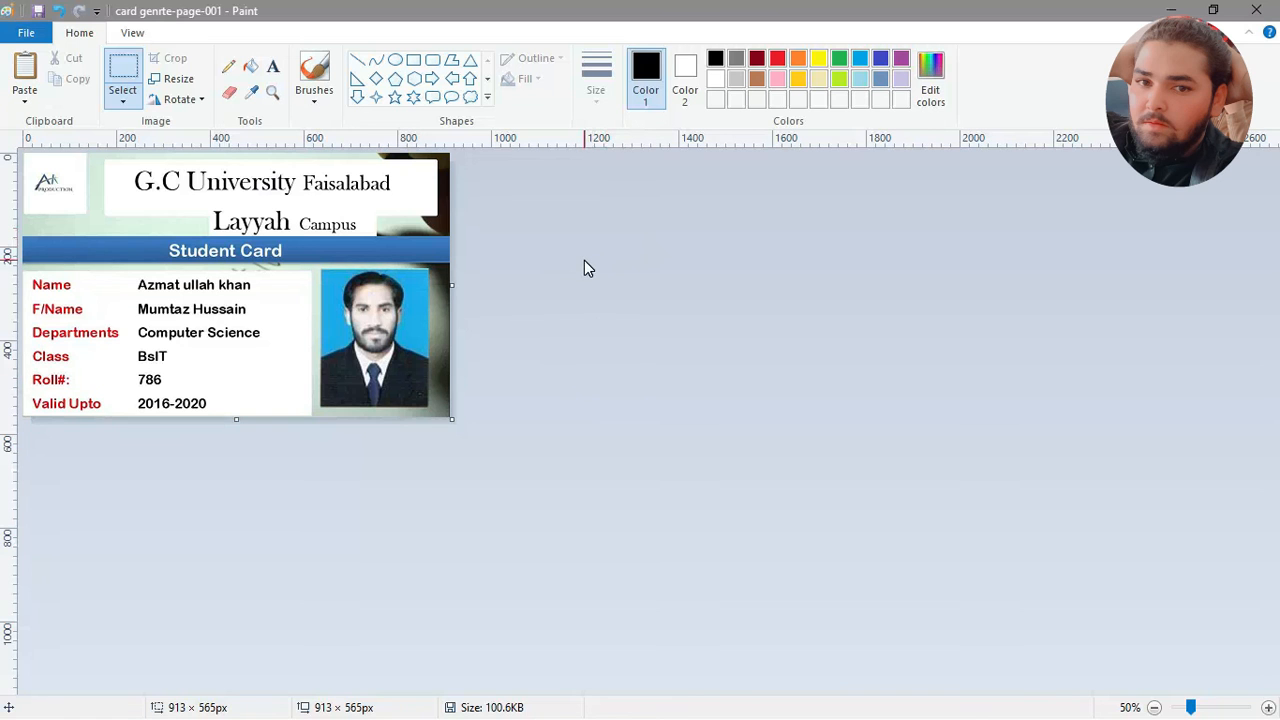
key(ctrl+s)
click(1256, 10)
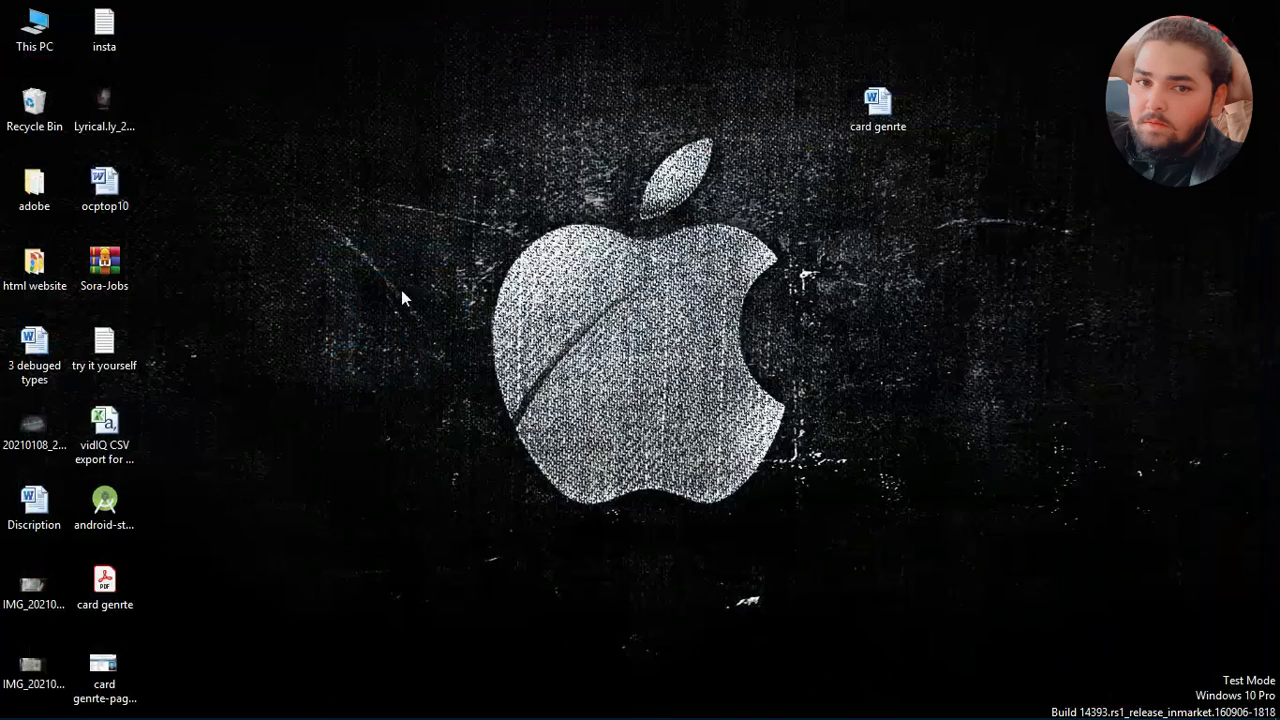
Step: Open the cropped card genrte-page-001 picture from the desktop and examine it enlarged
double_click(124, 686)
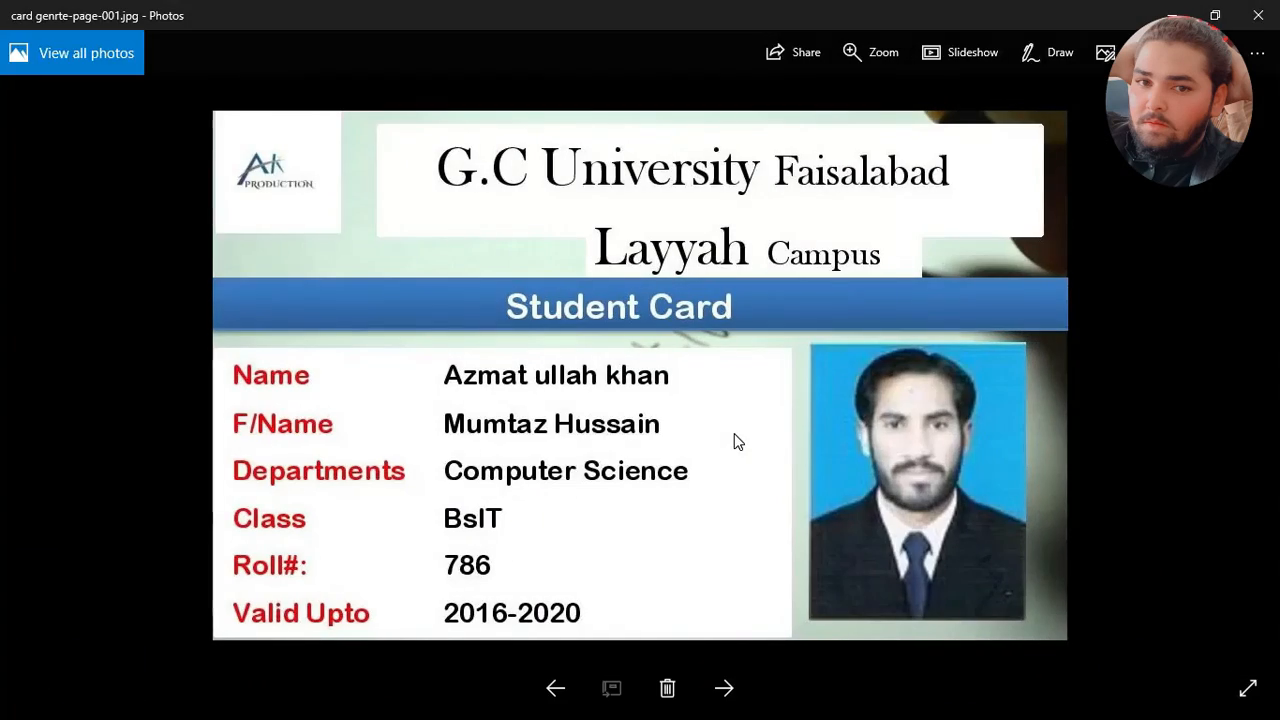
scroll(735, 442, up, 2)
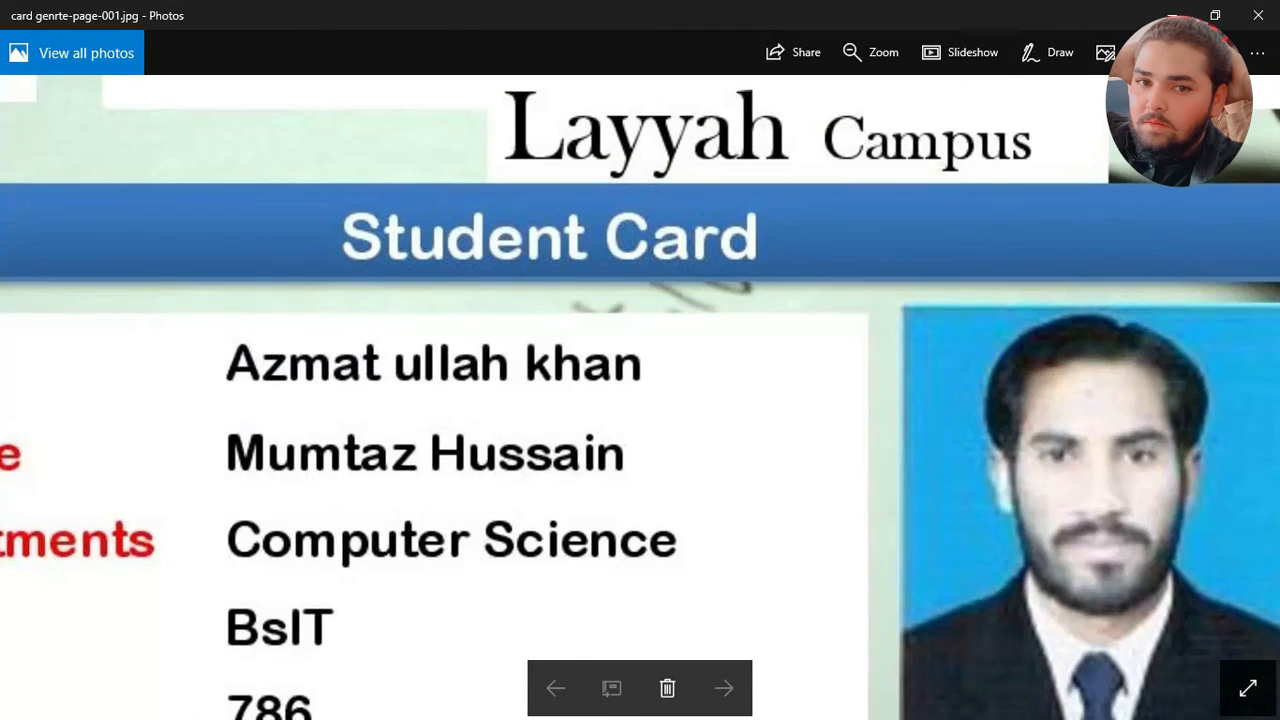
Step: View the whole student card at normal size and close the picture
scroll(735, 442, down, 2)
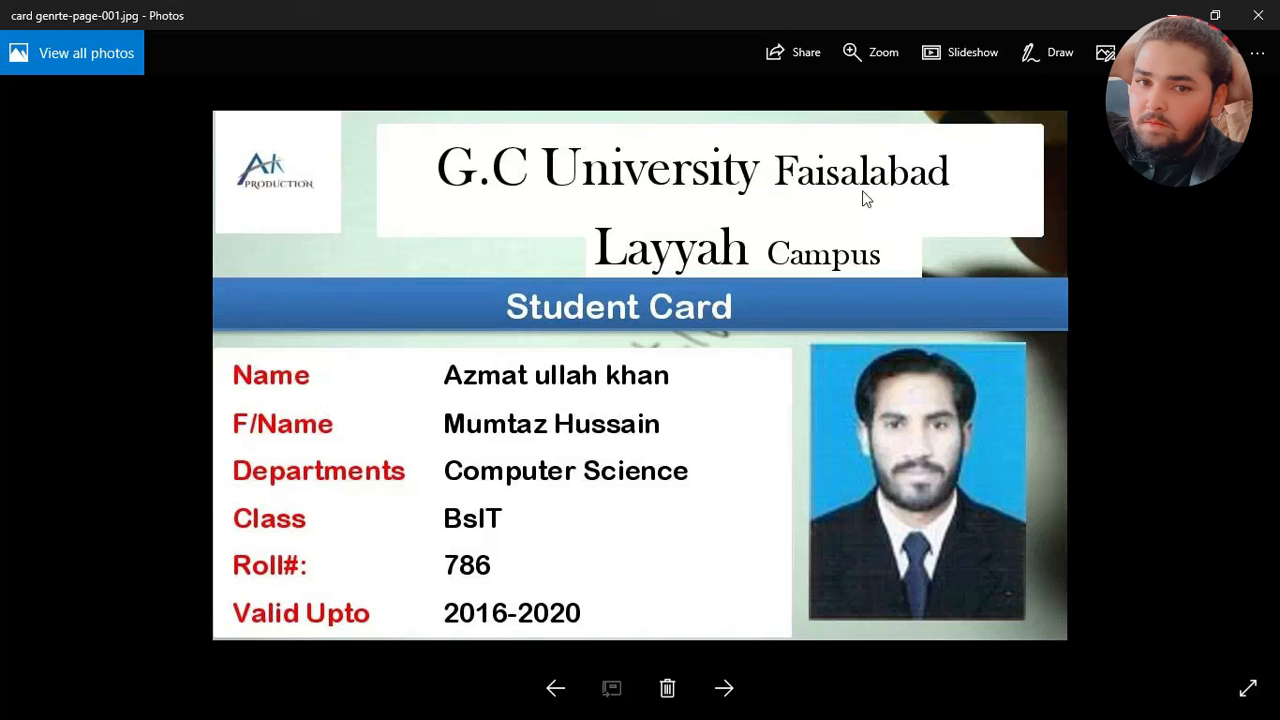
click(1259, 9)
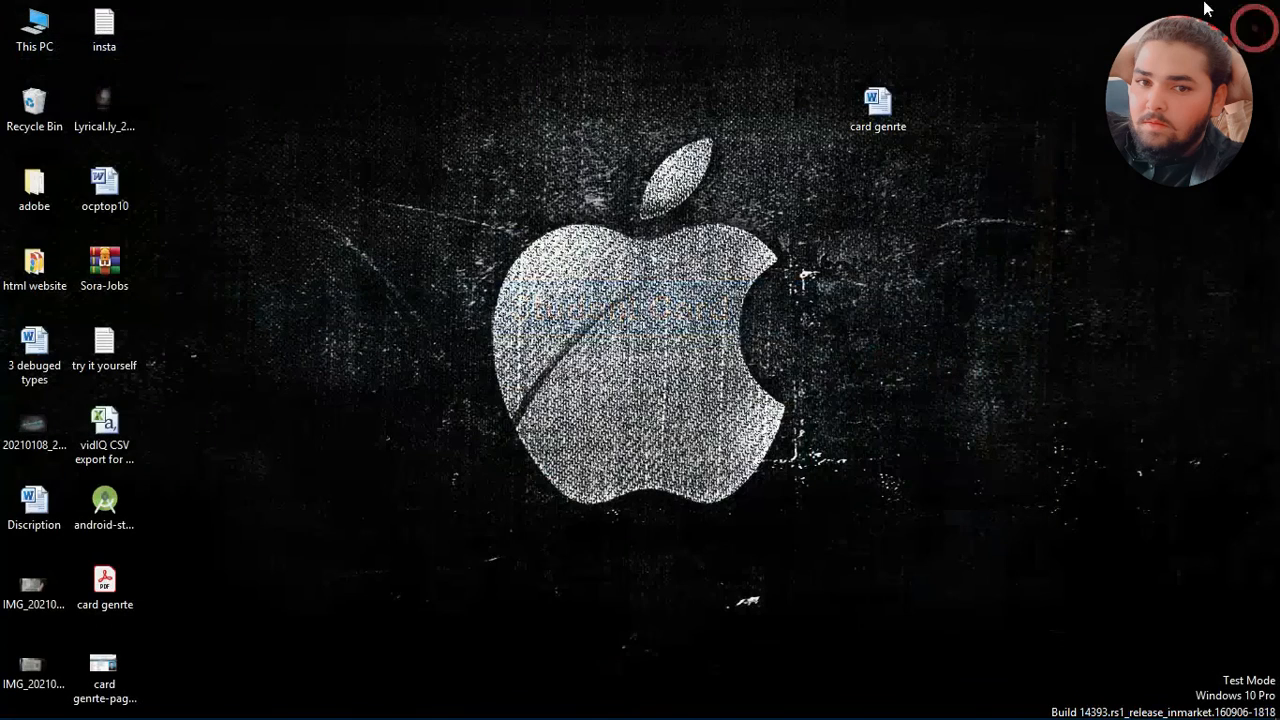
Step: Reopen the card genrte-page-001 picture from the desktop and start printing it with Microsoft Print to PDF, landscape on Letter paper
double_click(110, 697)
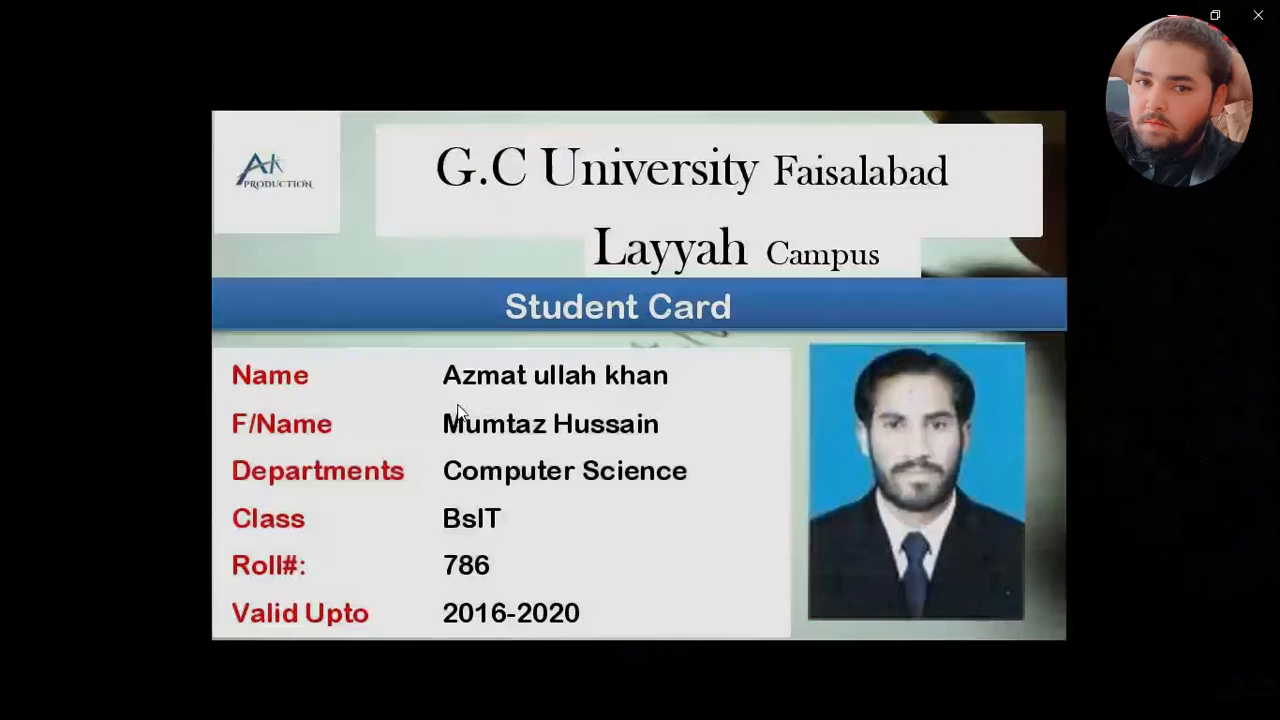
key(ctrl+p)
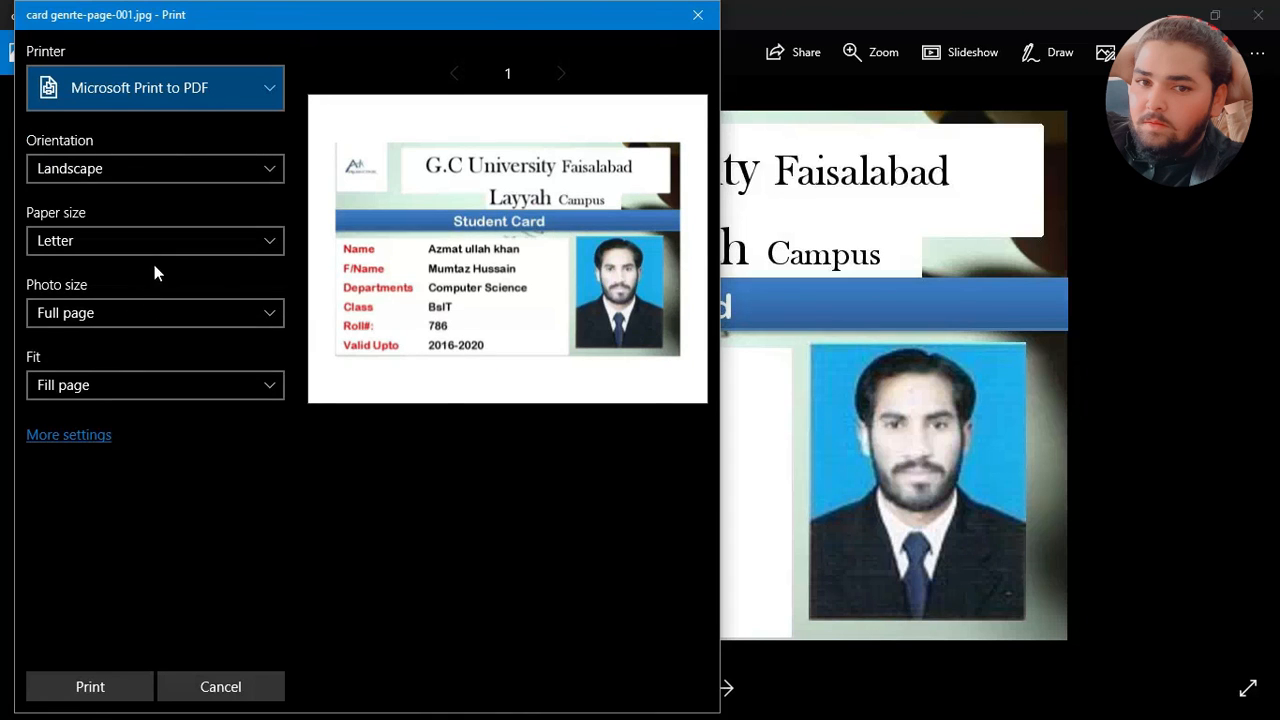
click(349, 435)
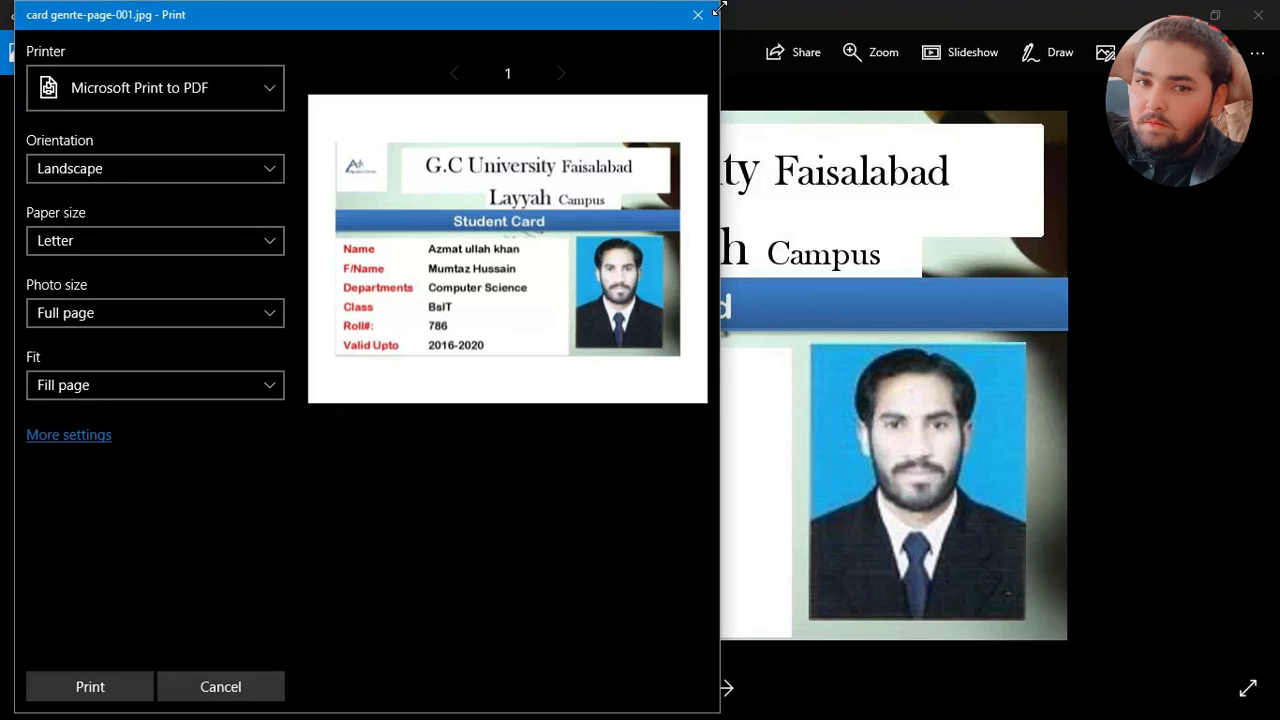
click(77, 689)
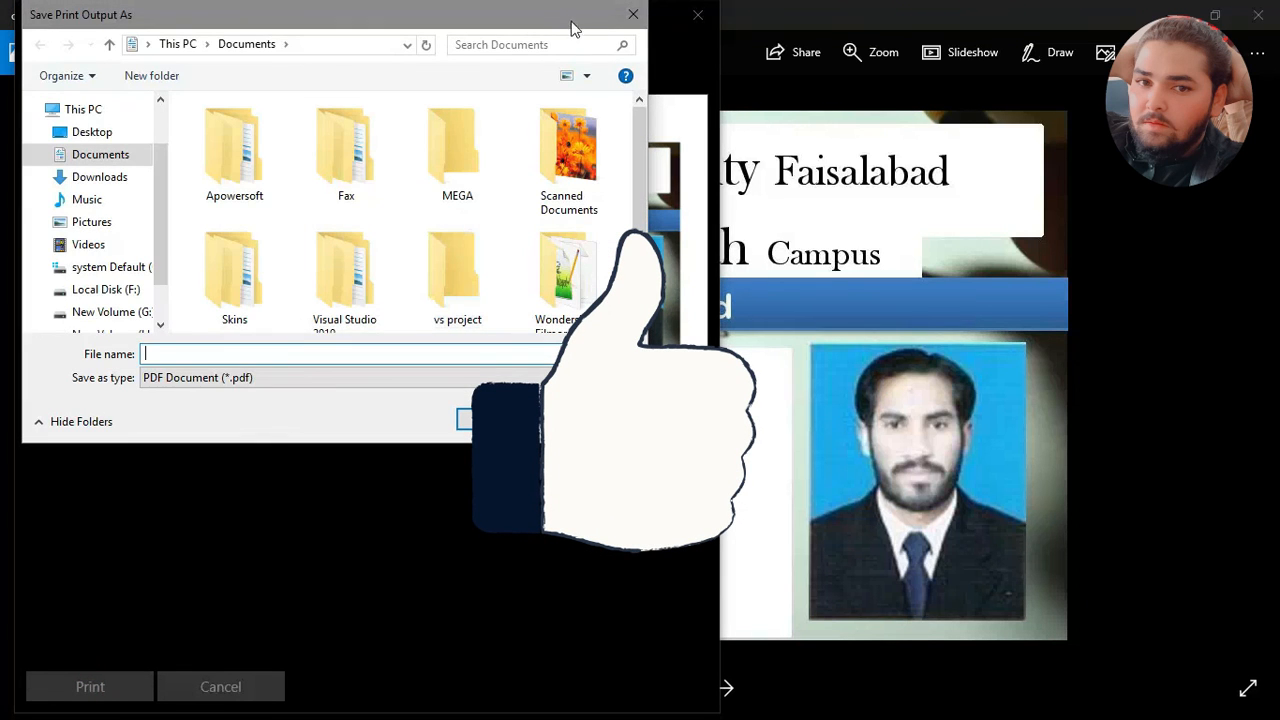
Step: Cancel saving the print output, then close the print dialog and the card picture
click(633, 14)
click(694, 14)
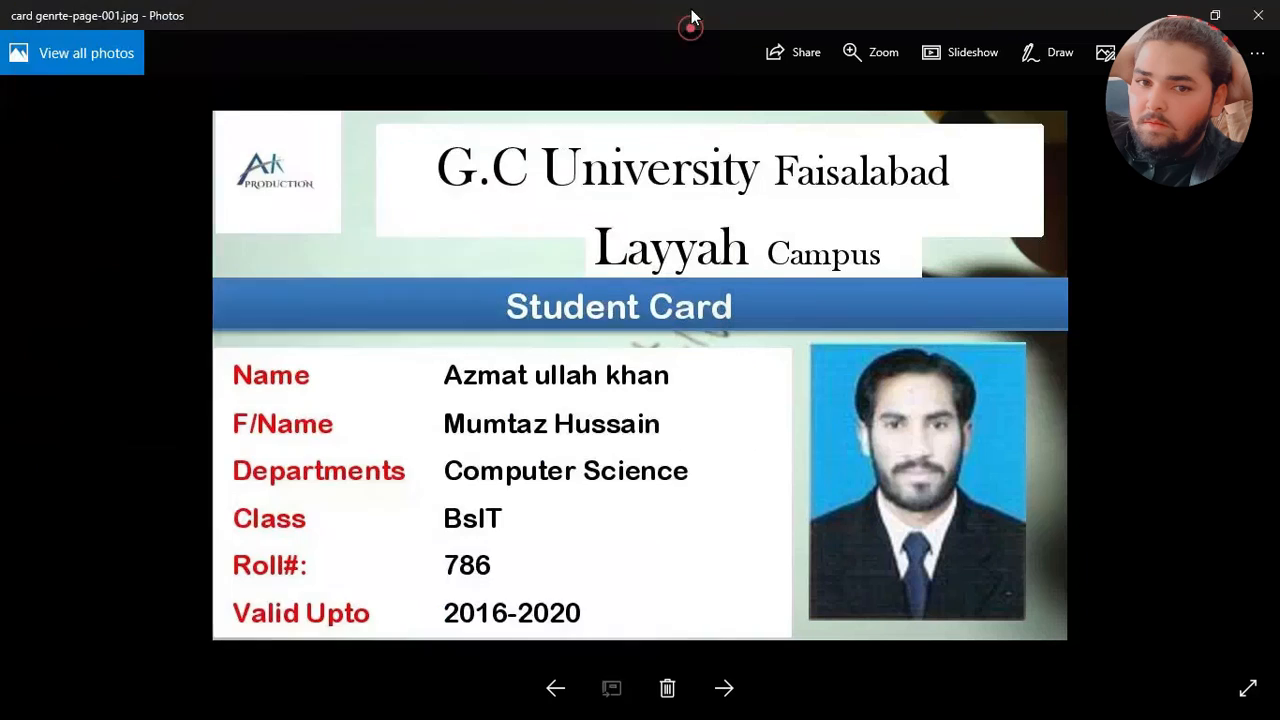
click(1258, 15)
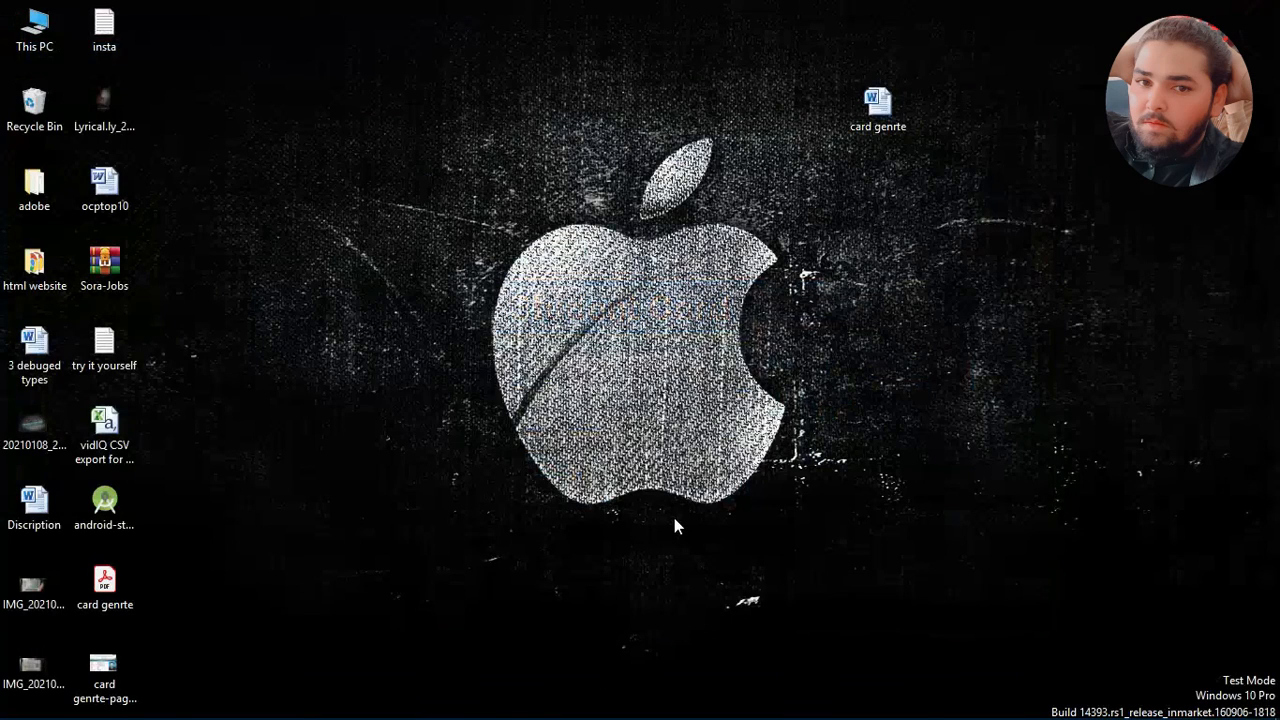